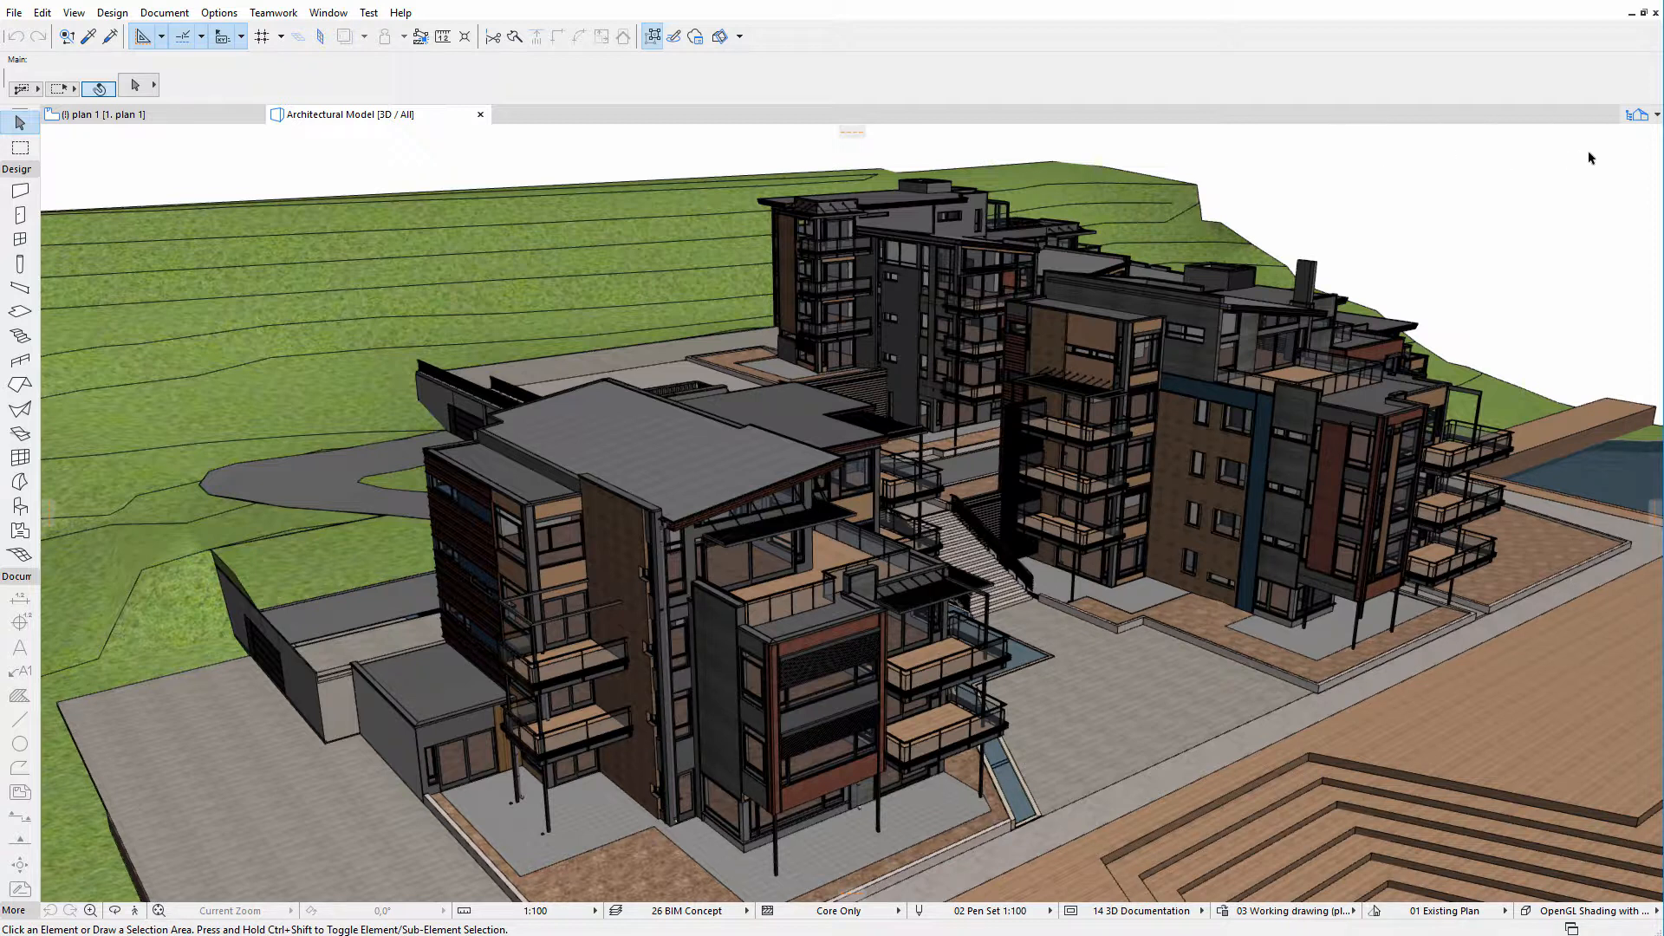
# Open the Structure Model view and review its layer combination and Core Only structure display in its view settings.
pyautogui.click(1636, 117)
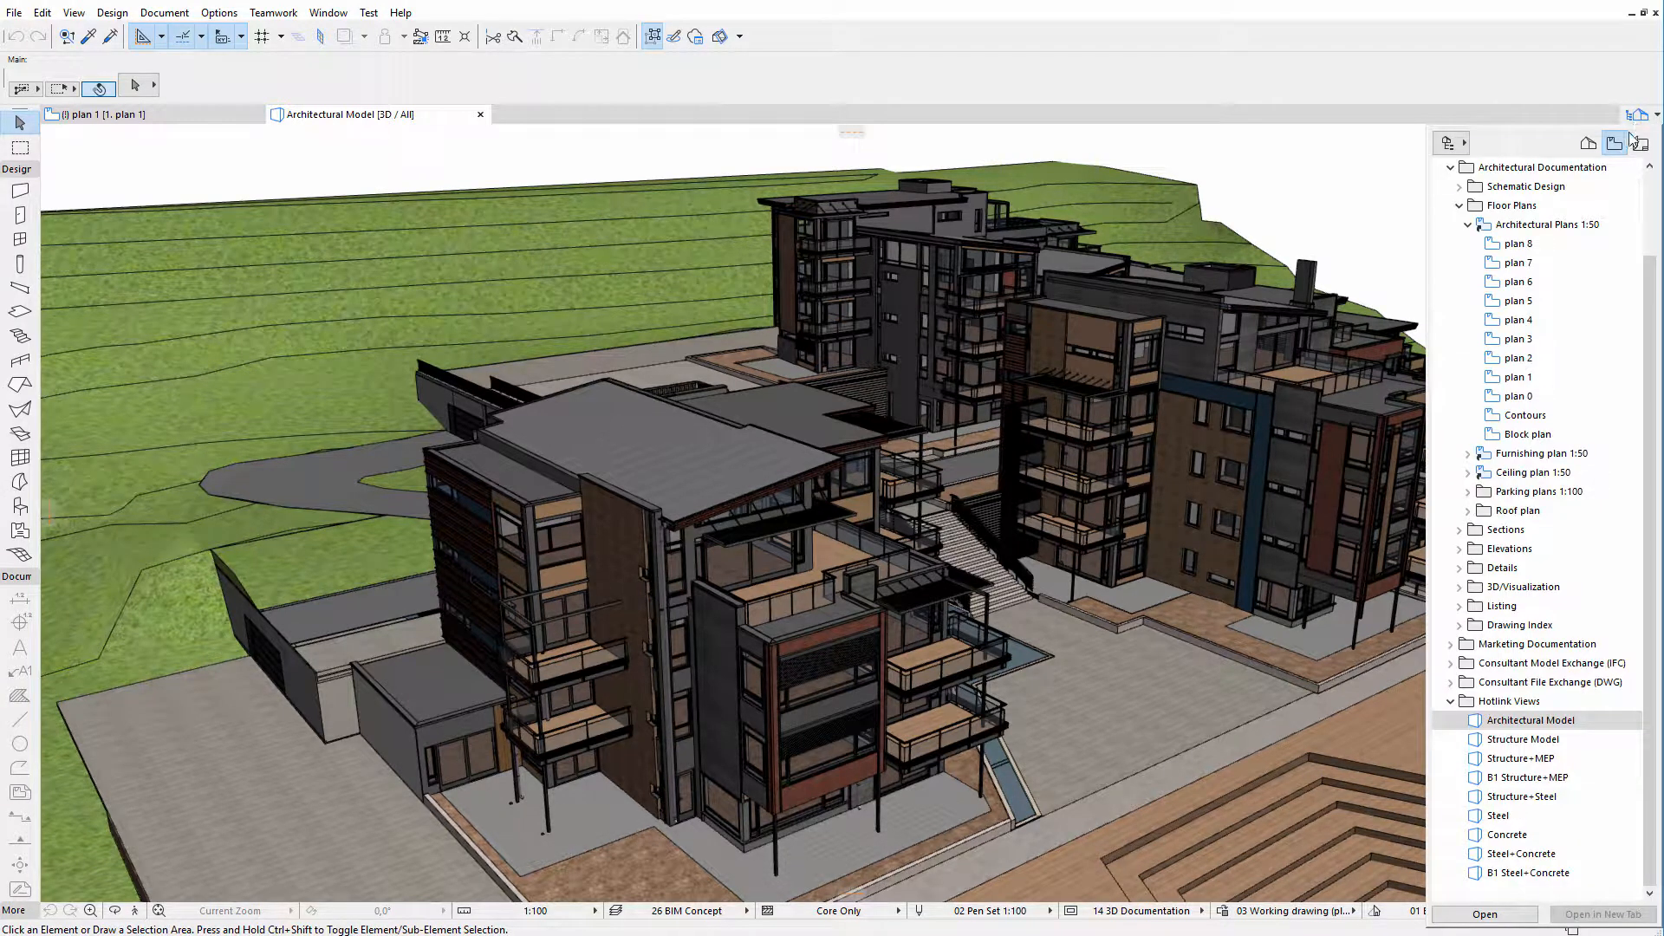
pyautogui.doubleClick(1567, 742)
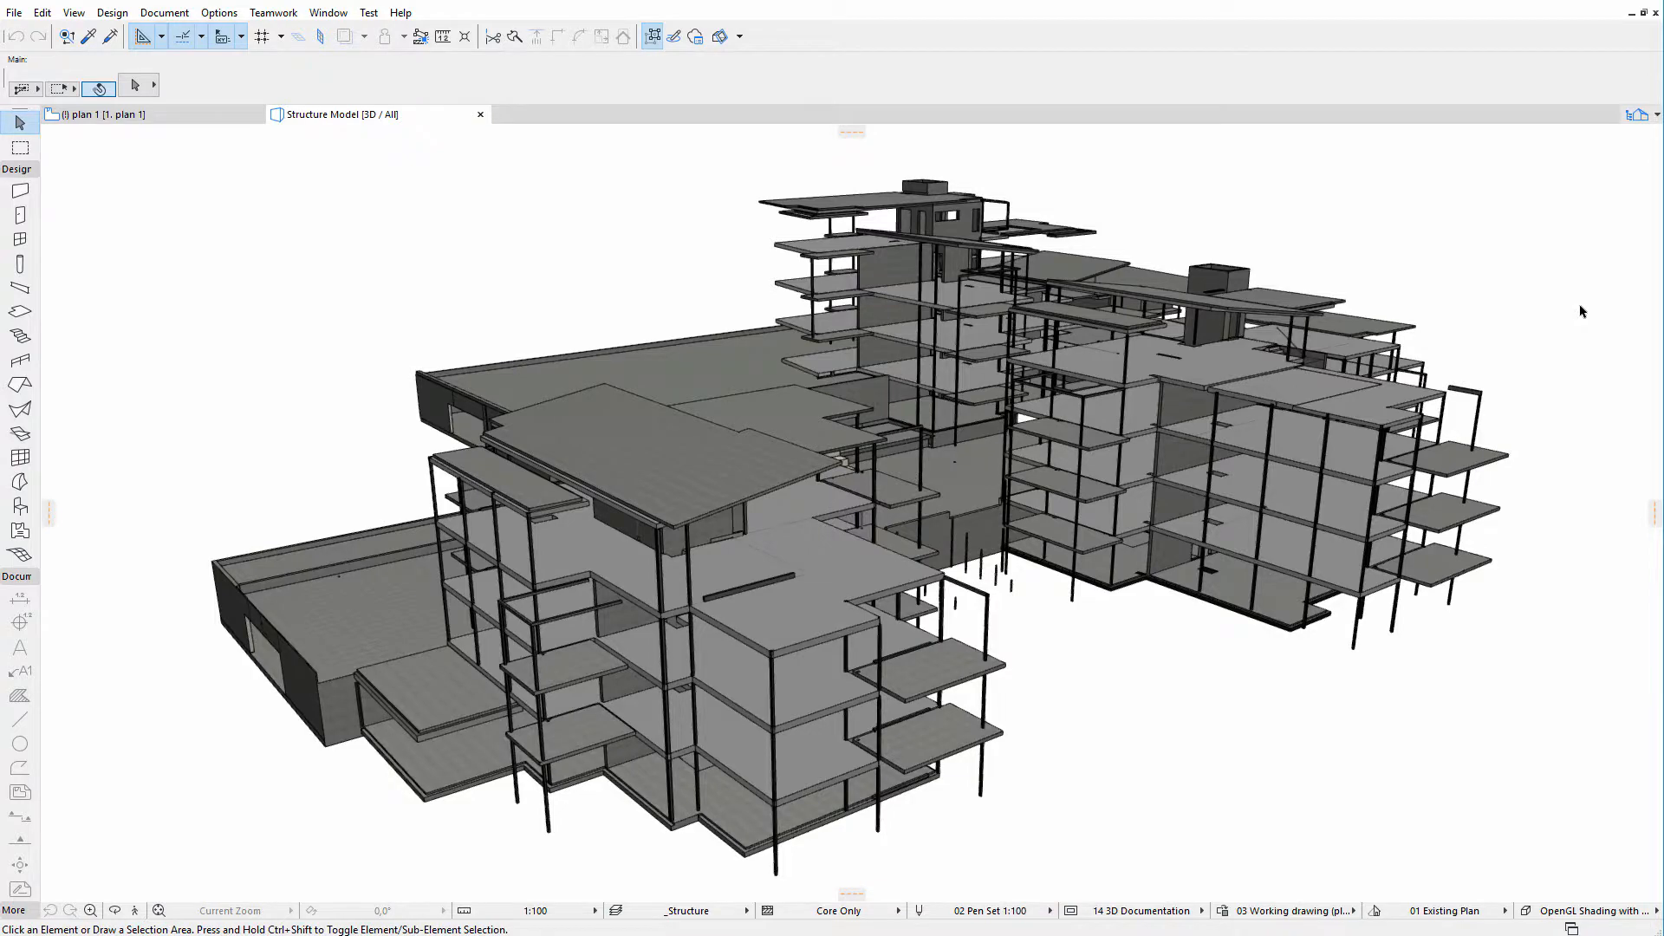
pyautogui.rightClick(1379, 726)
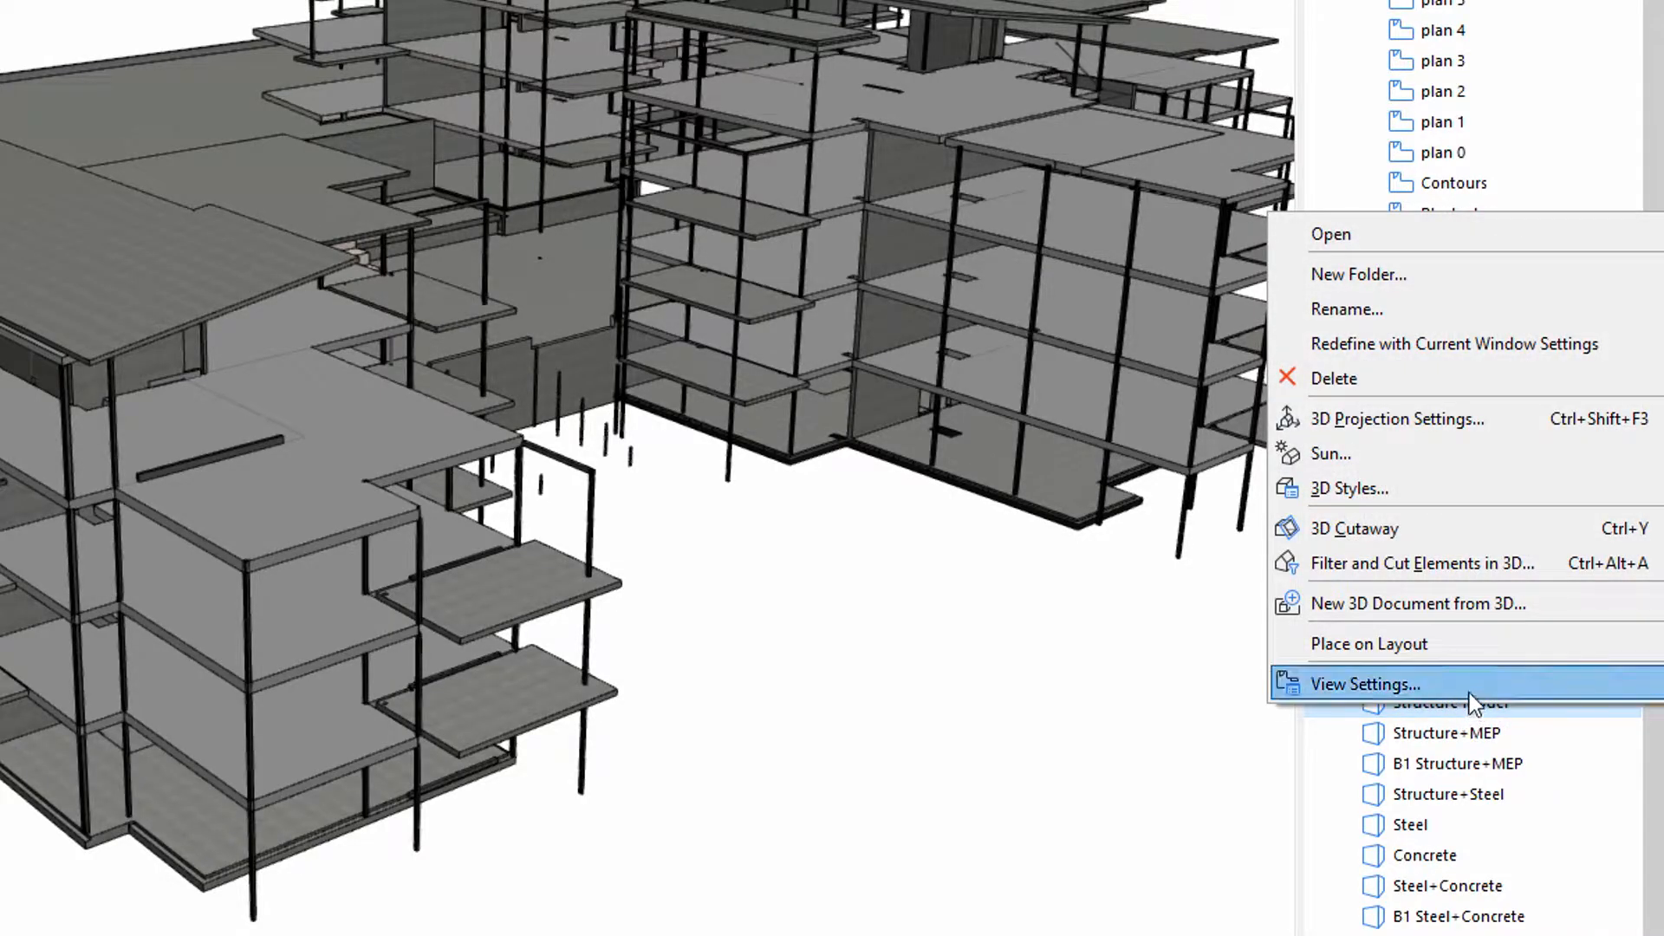
pyautogui.click(1470, 692)
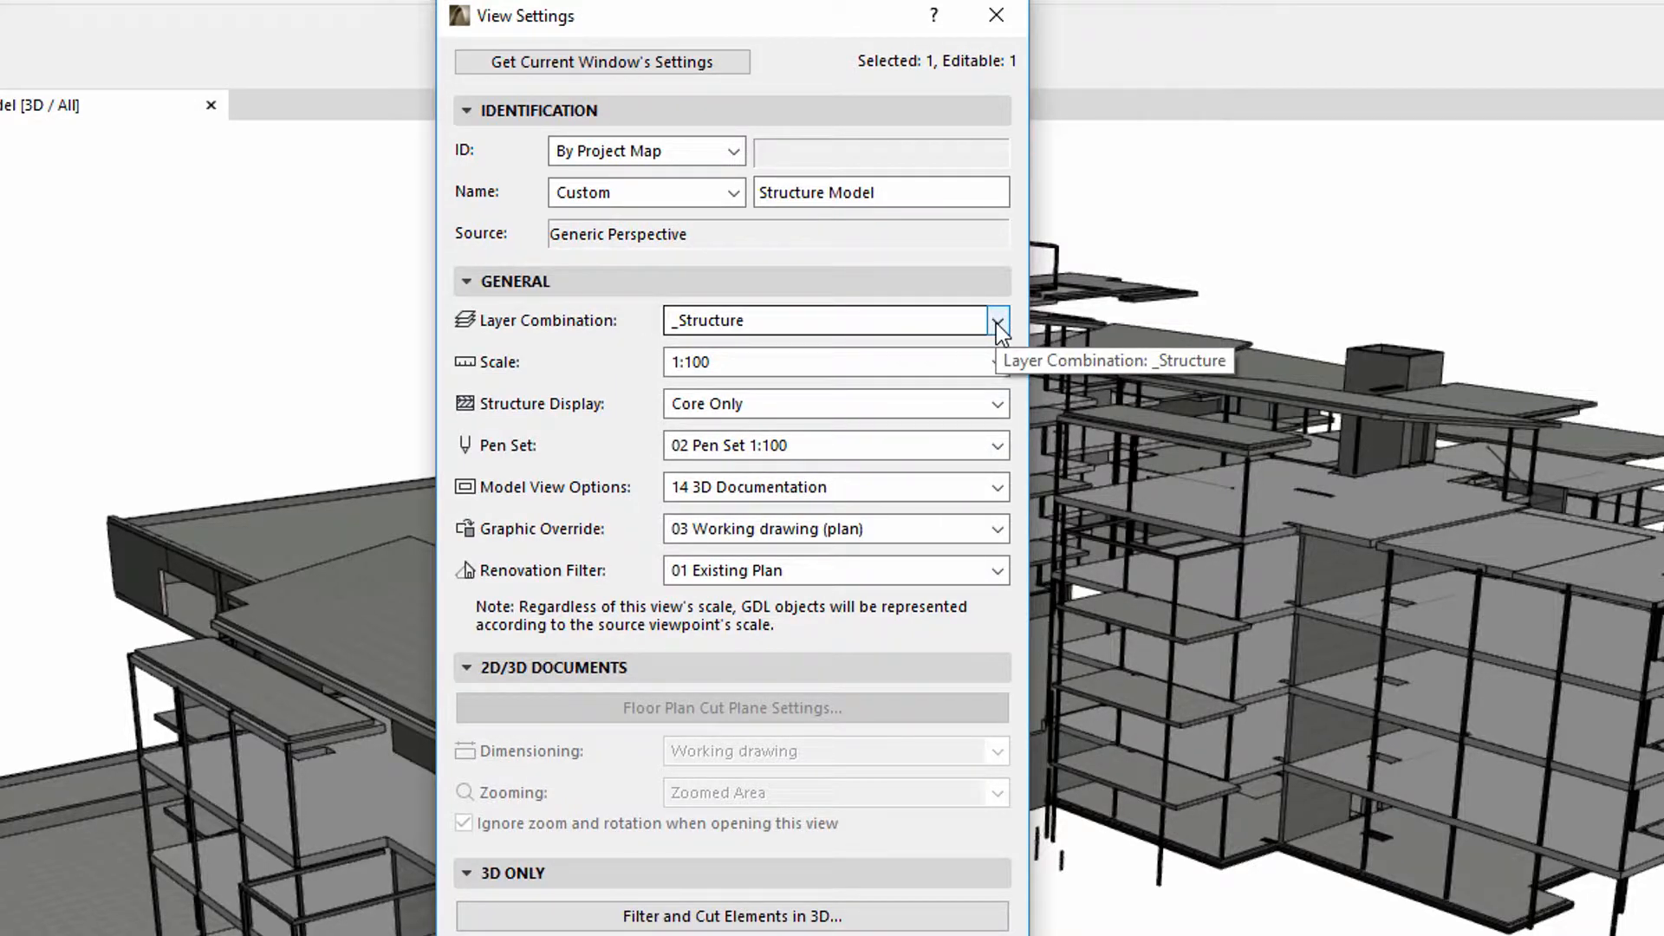
pyautogui.click(1000, 404)
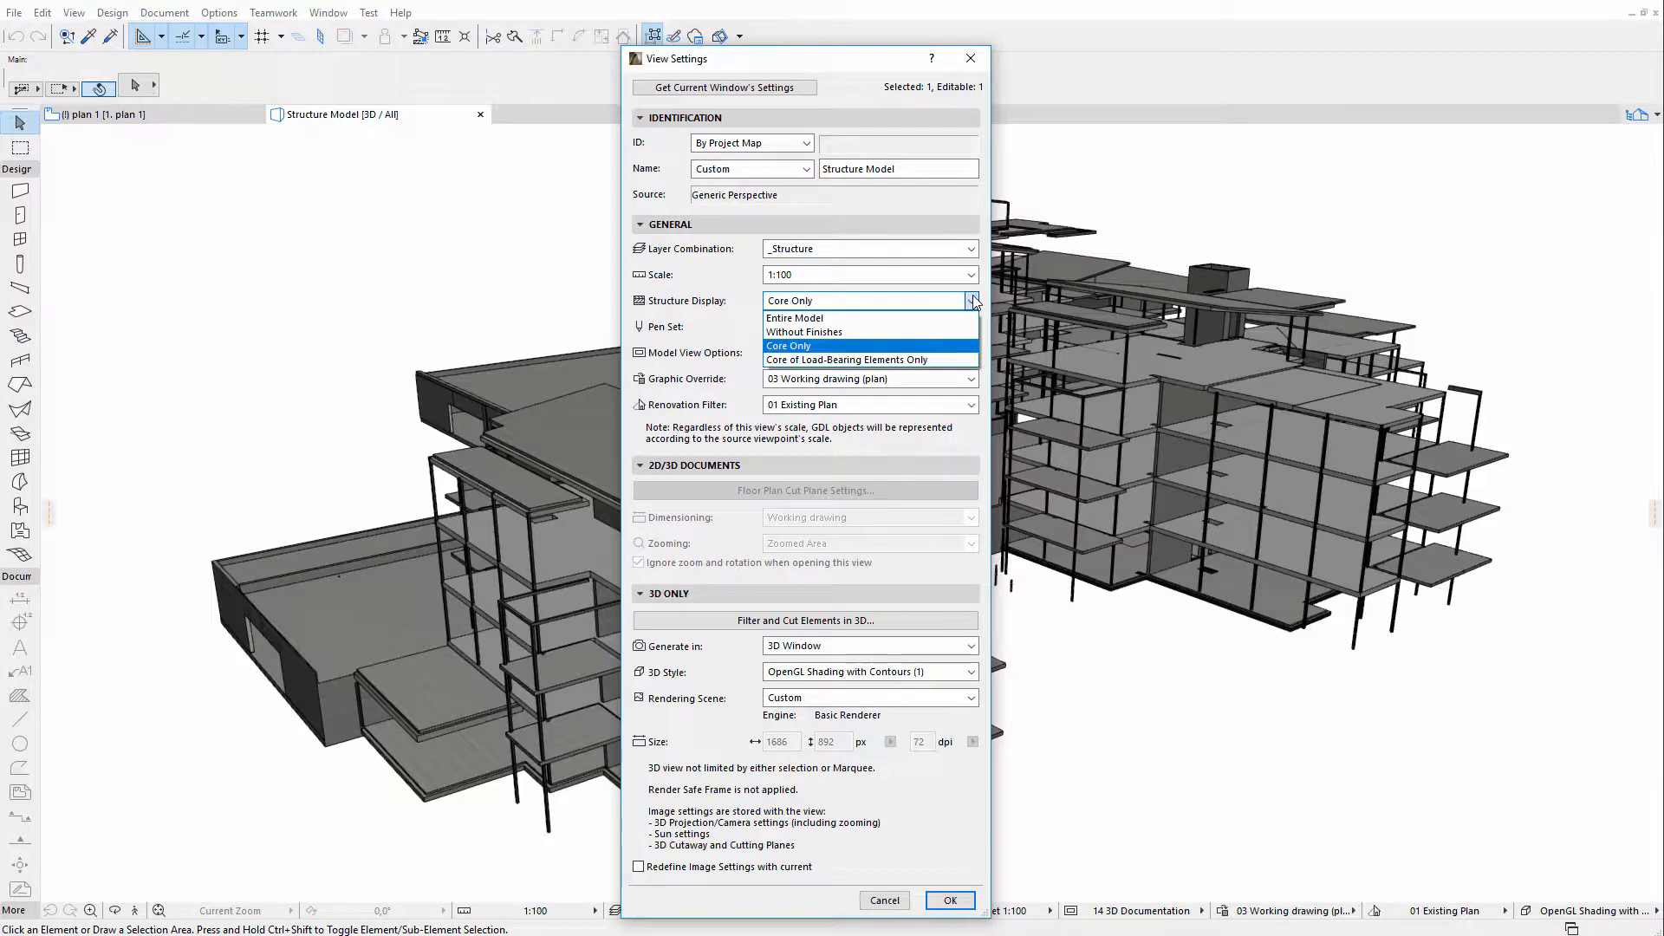
pyautogui.click(1001, 404)
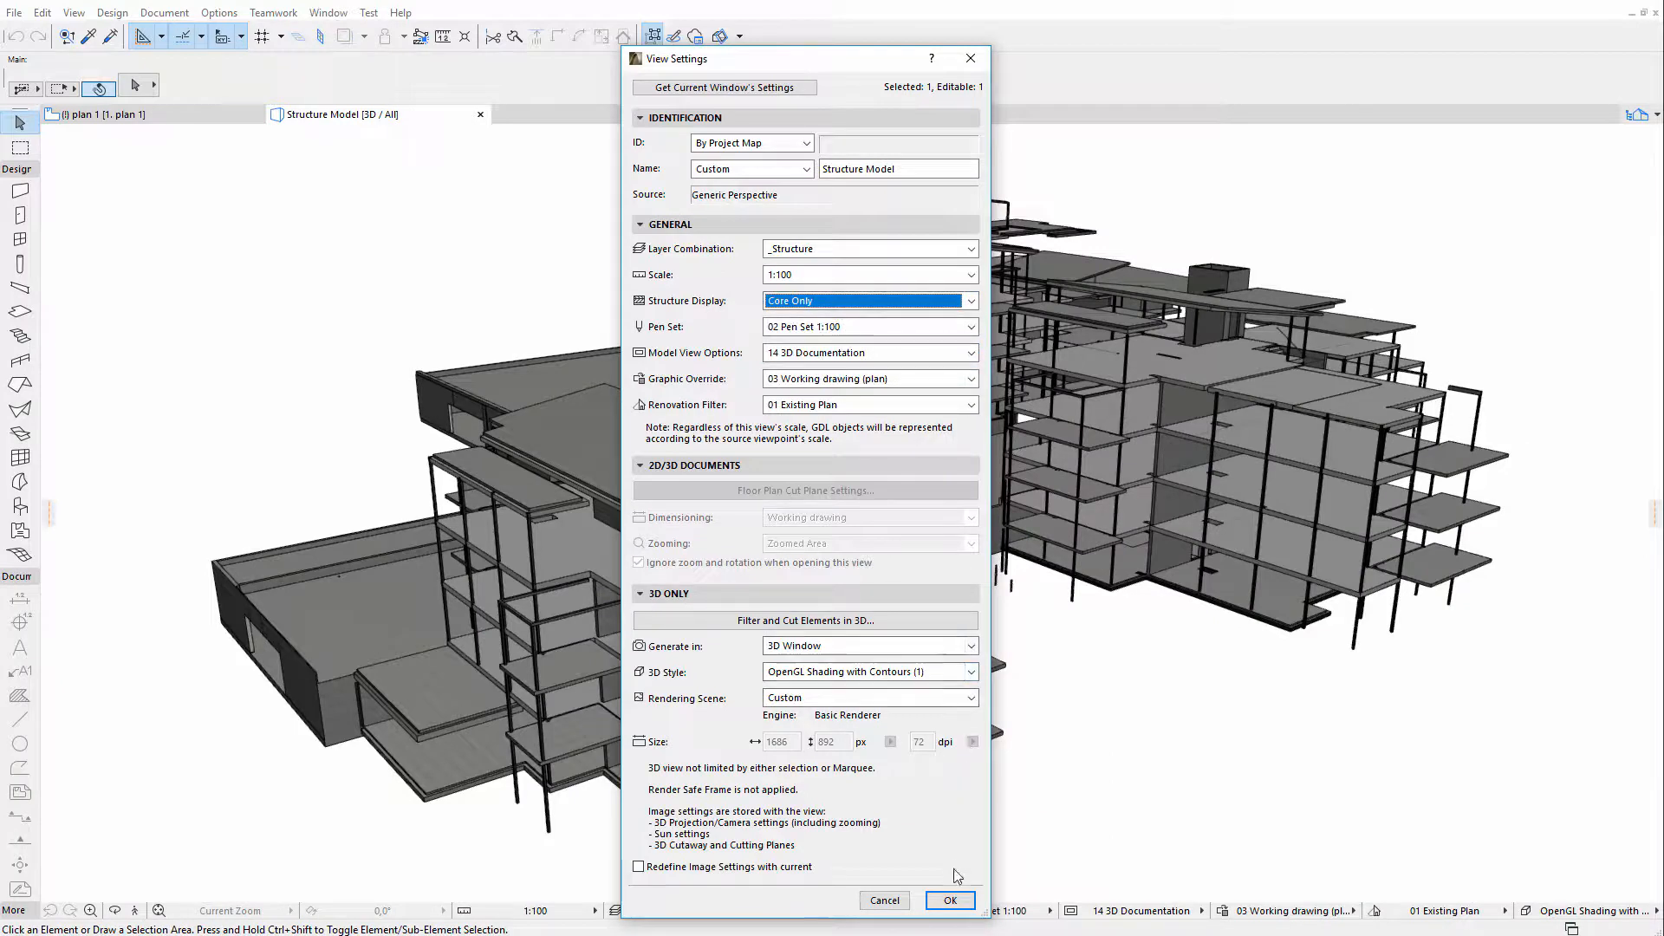
pyautogui.click(950, 900)
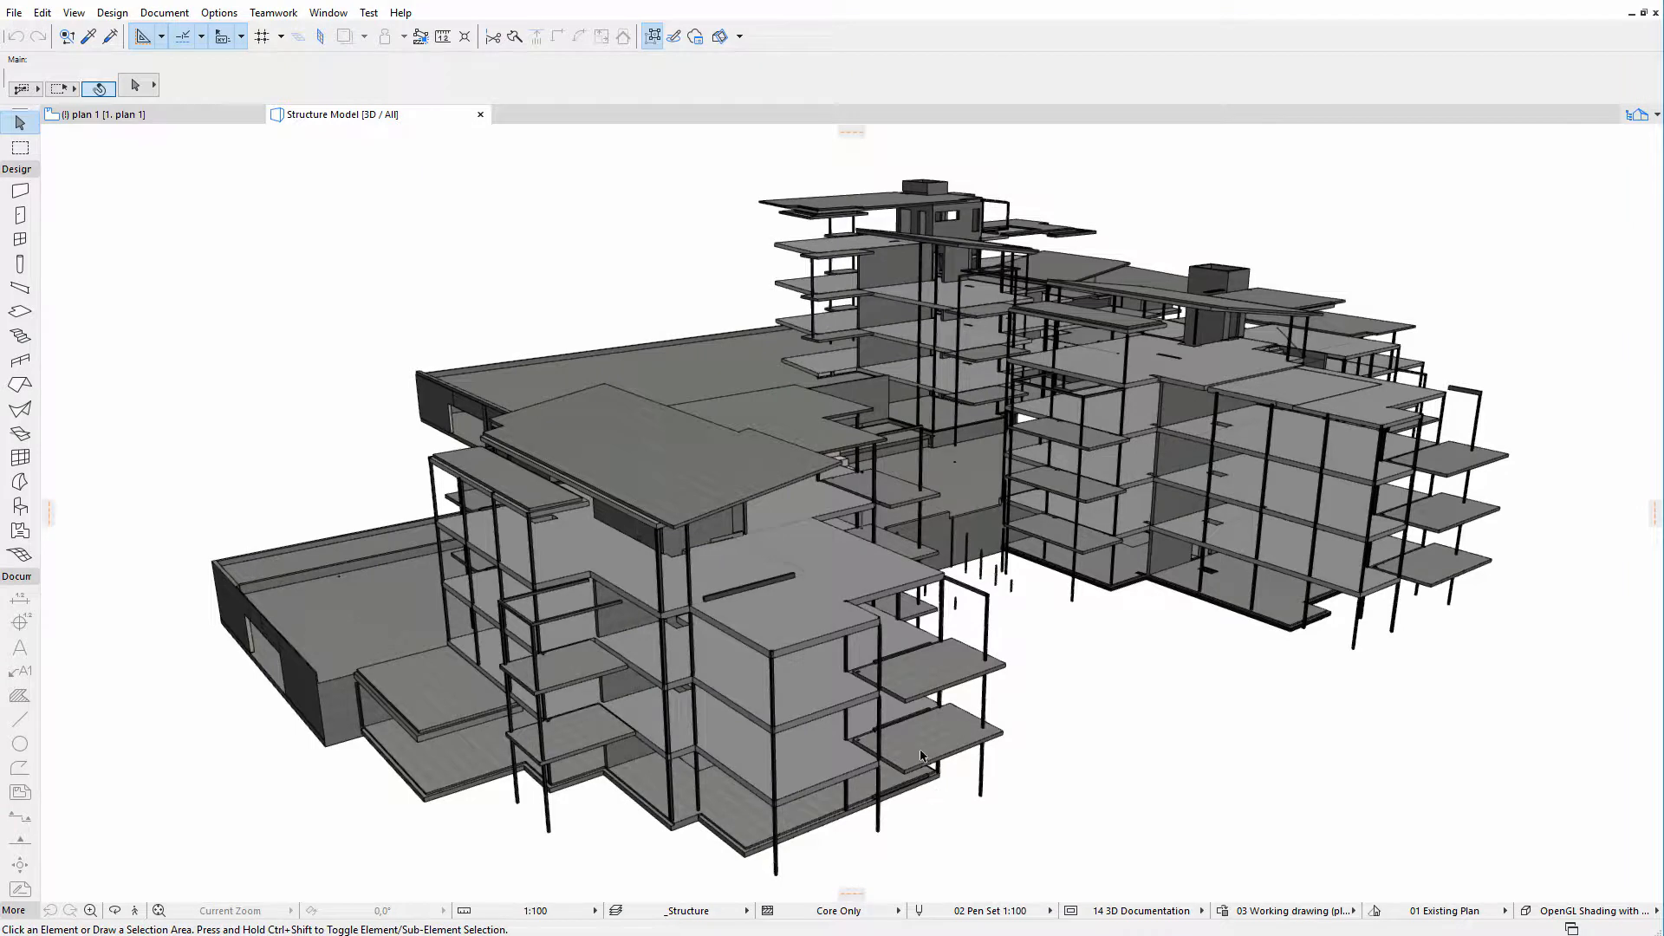
# Start placing a hotlink on the plan 1 floor plan, using a new module from a file.
pyautogui.click(188, 115)
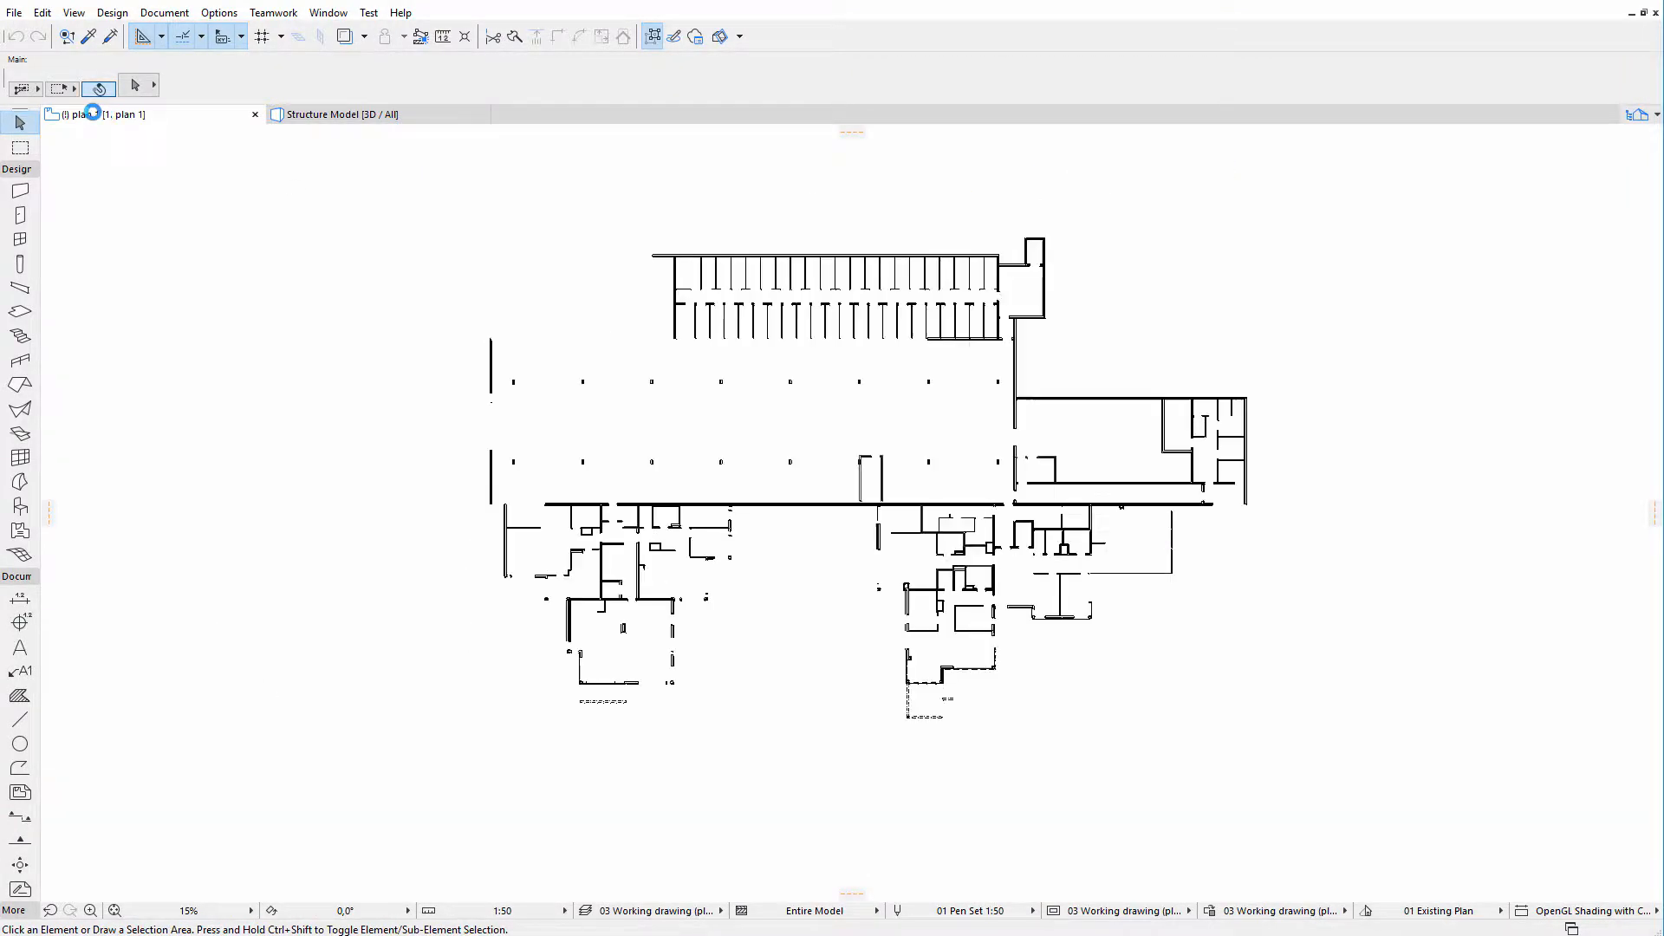
pyautogui.click(14, 12)
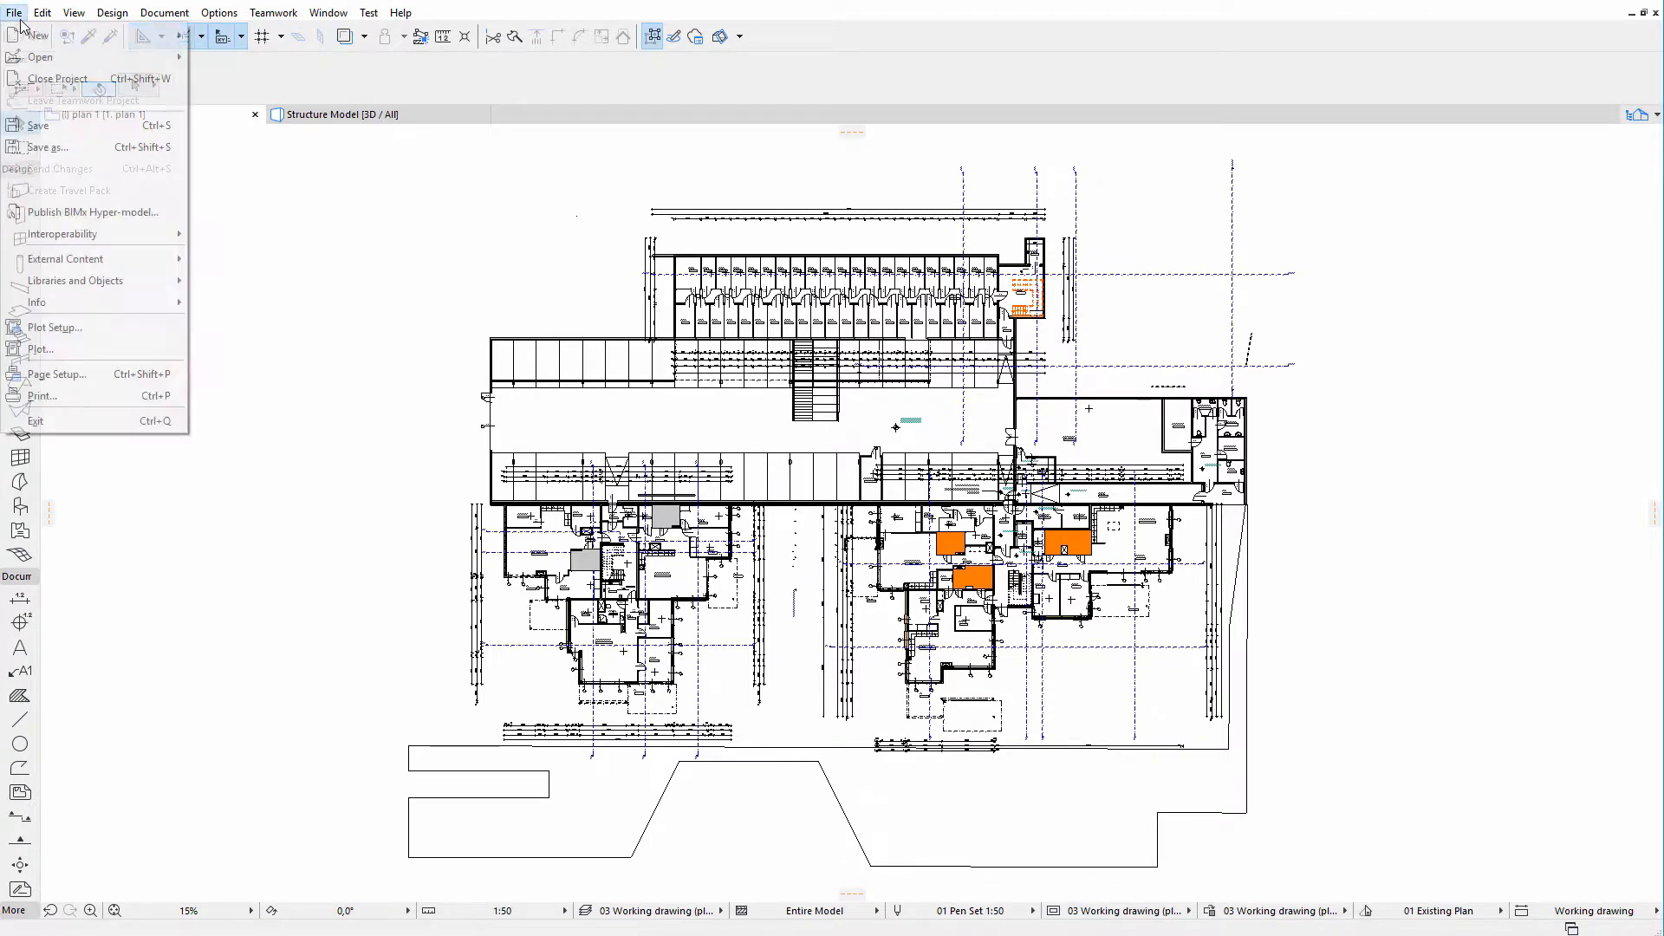
pyautogui.moveTo(154, 424)
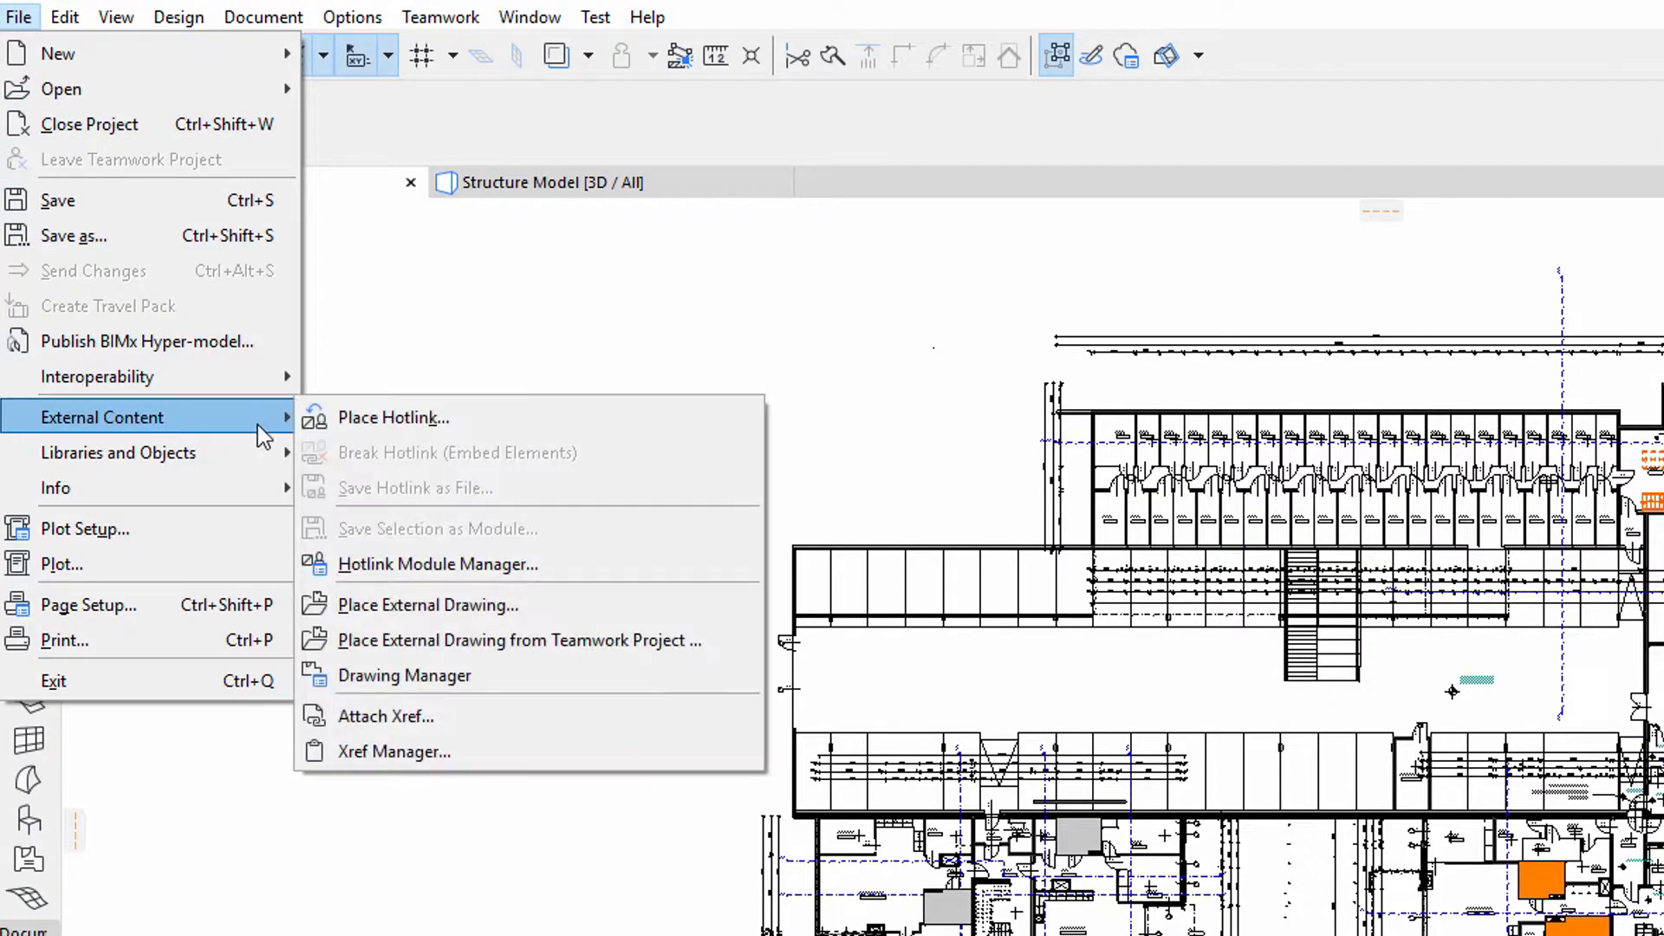
pyautogui.click(472, 418)
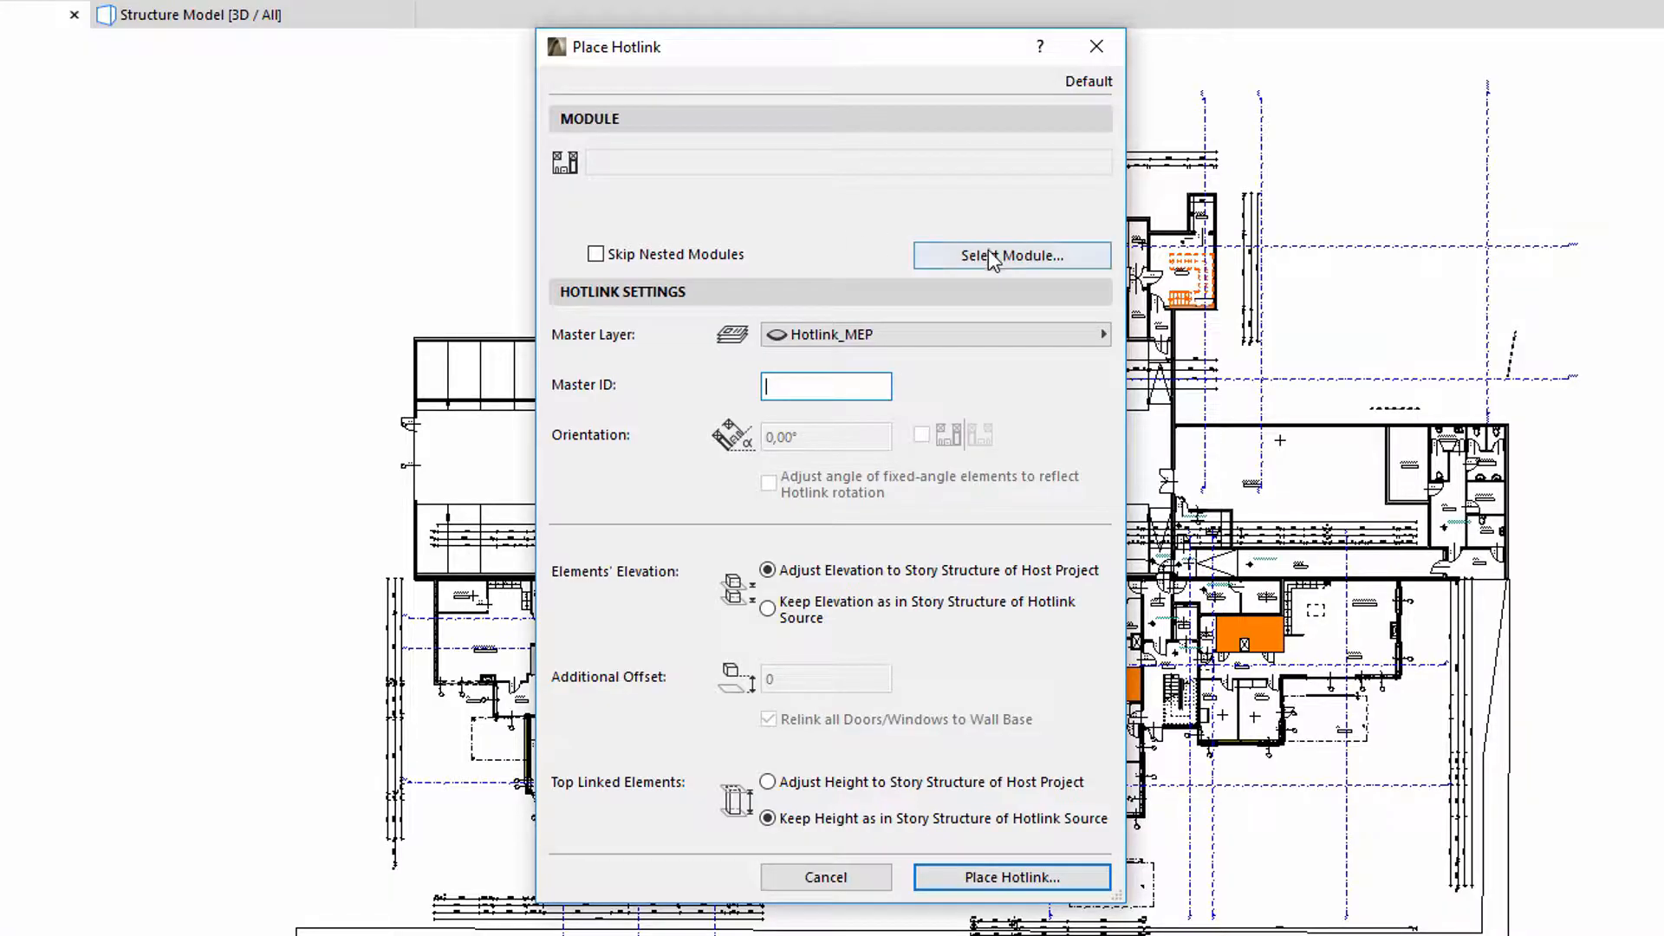
pyautogui.click(1033, 262)
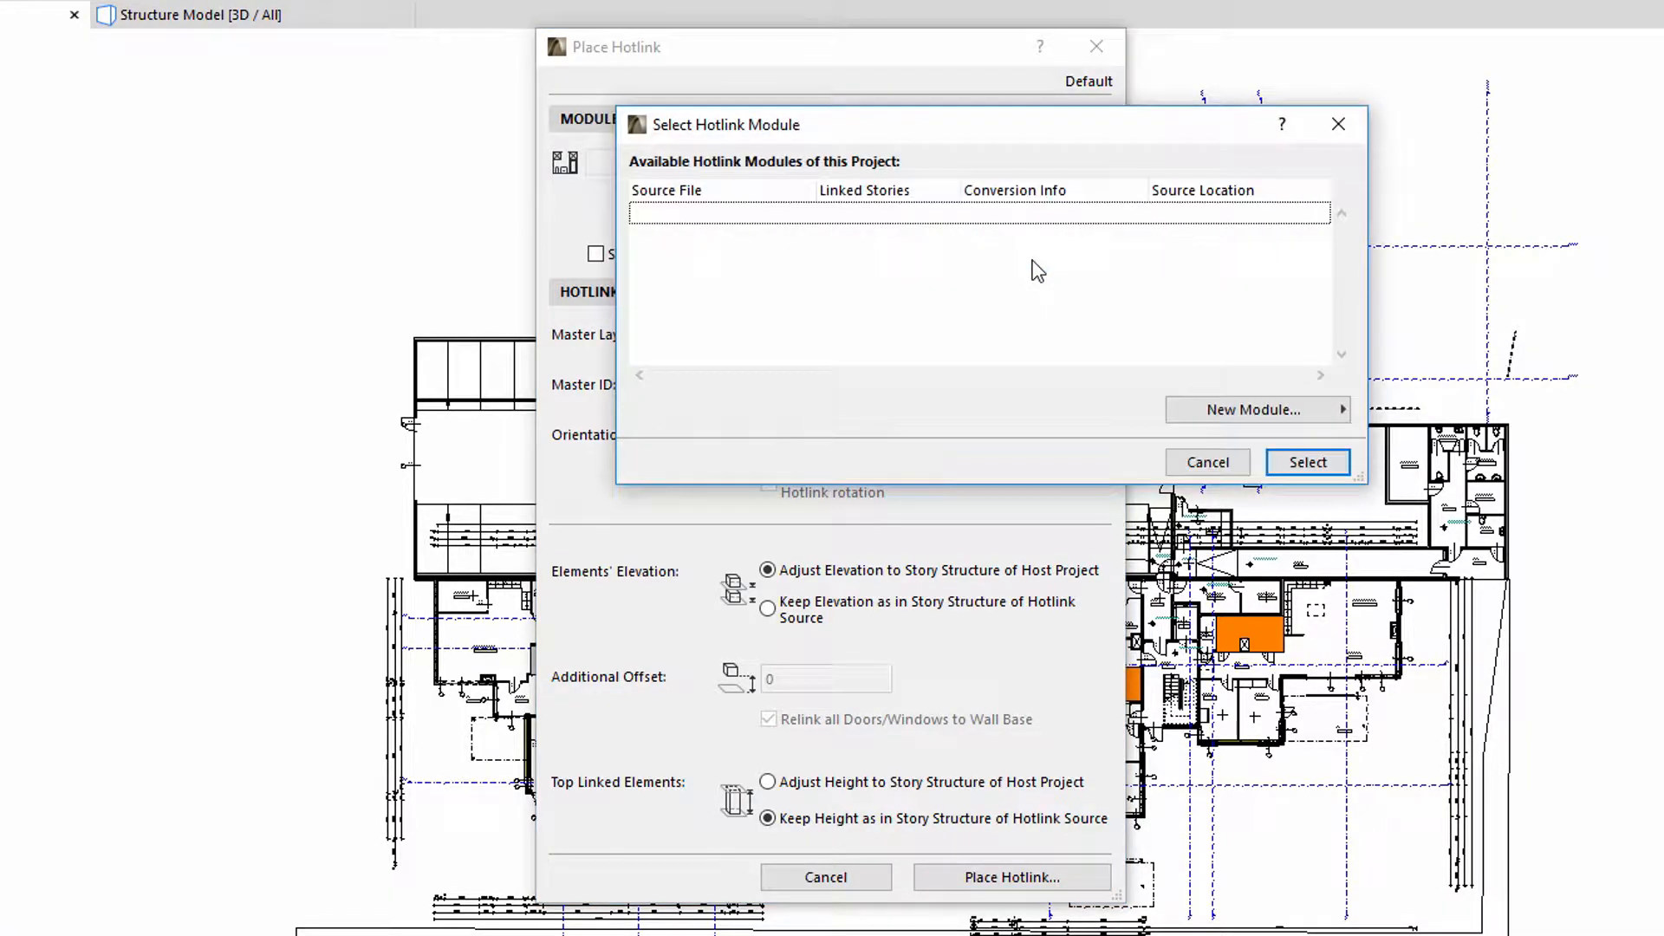
pyautogui.click(1274, 411)
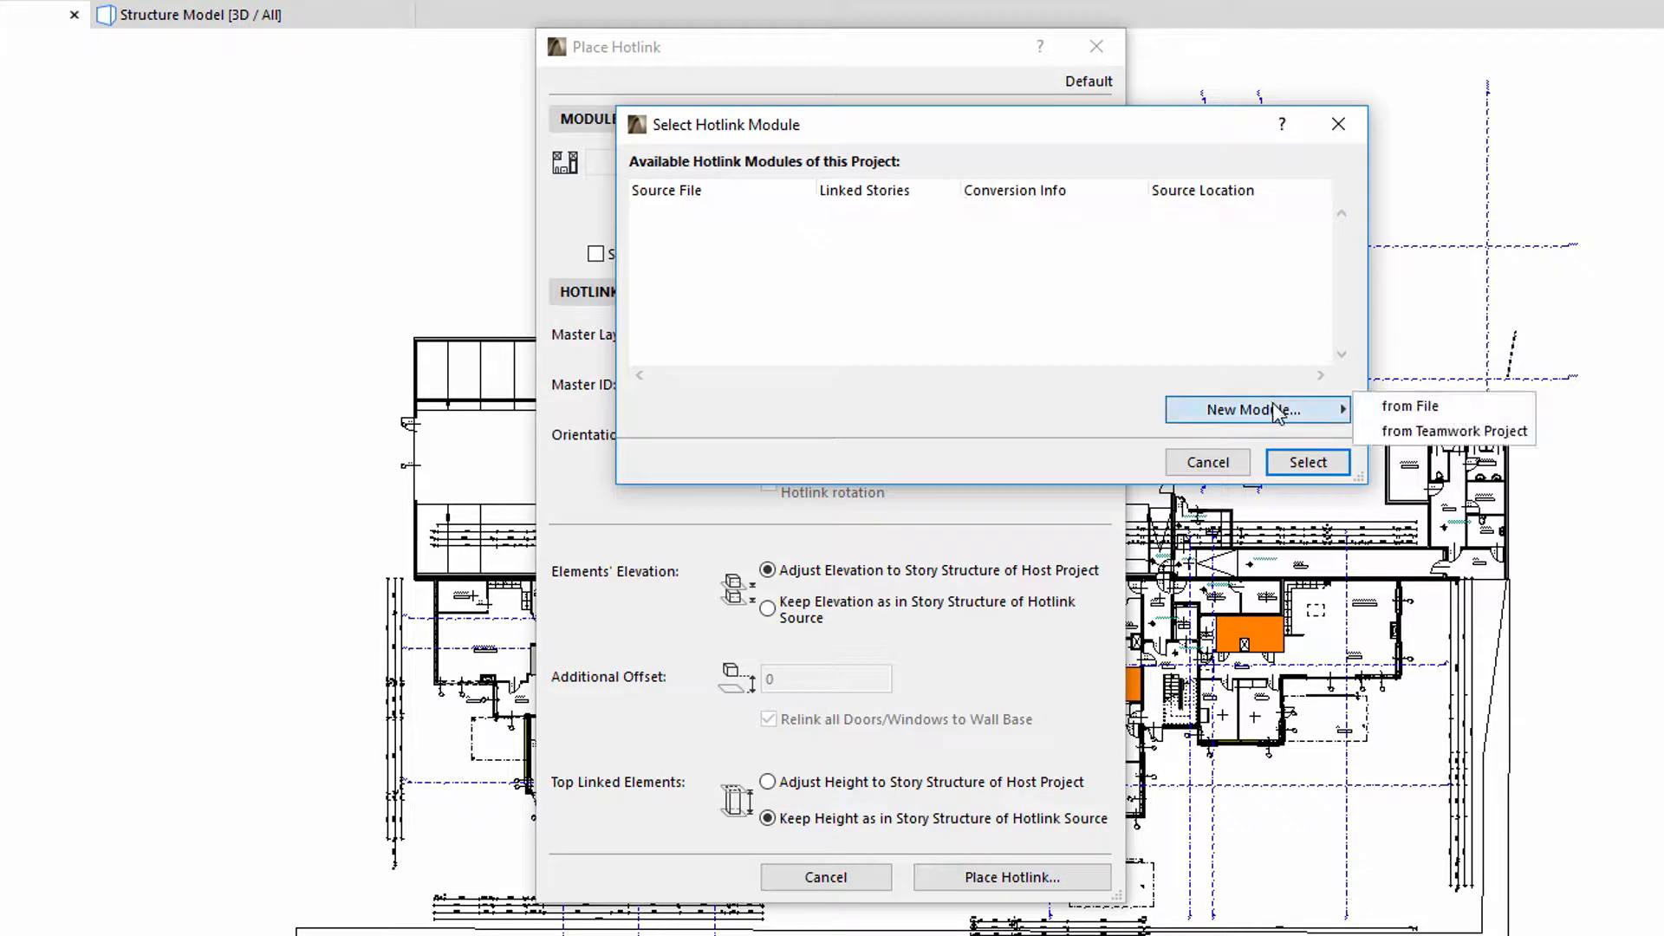
pyautogui.click(1468, 413)
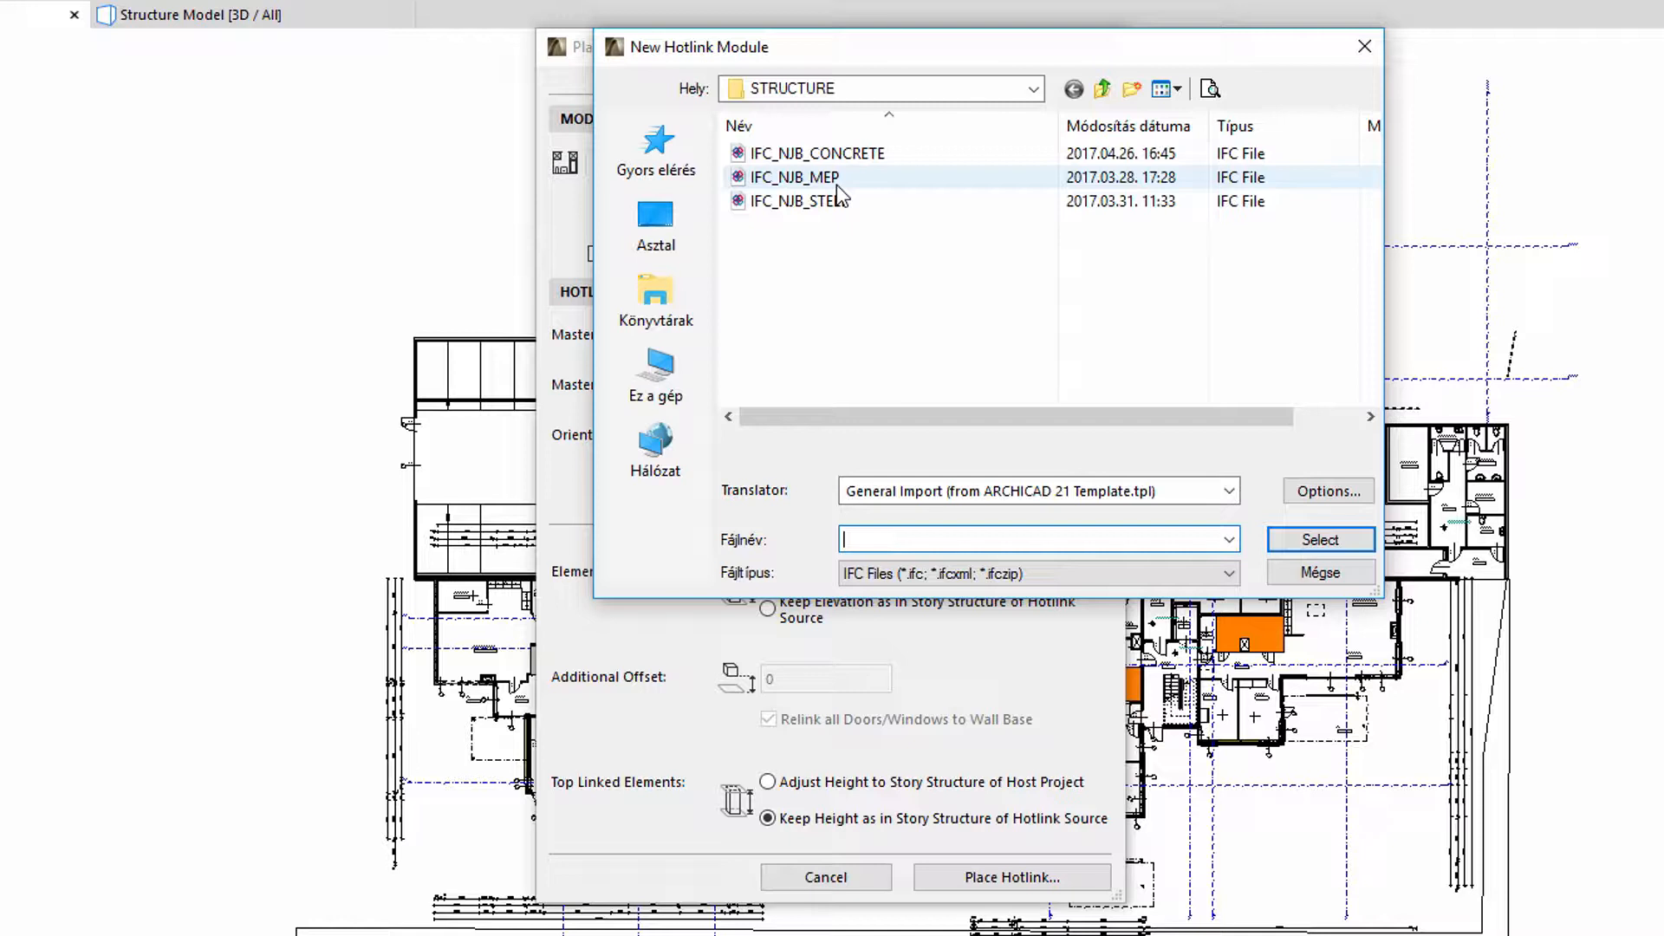
# Choose the IFC_NJB_MEP file with the General Import translator and select it as the hotlink module.
pyautogui.click(837, 182)
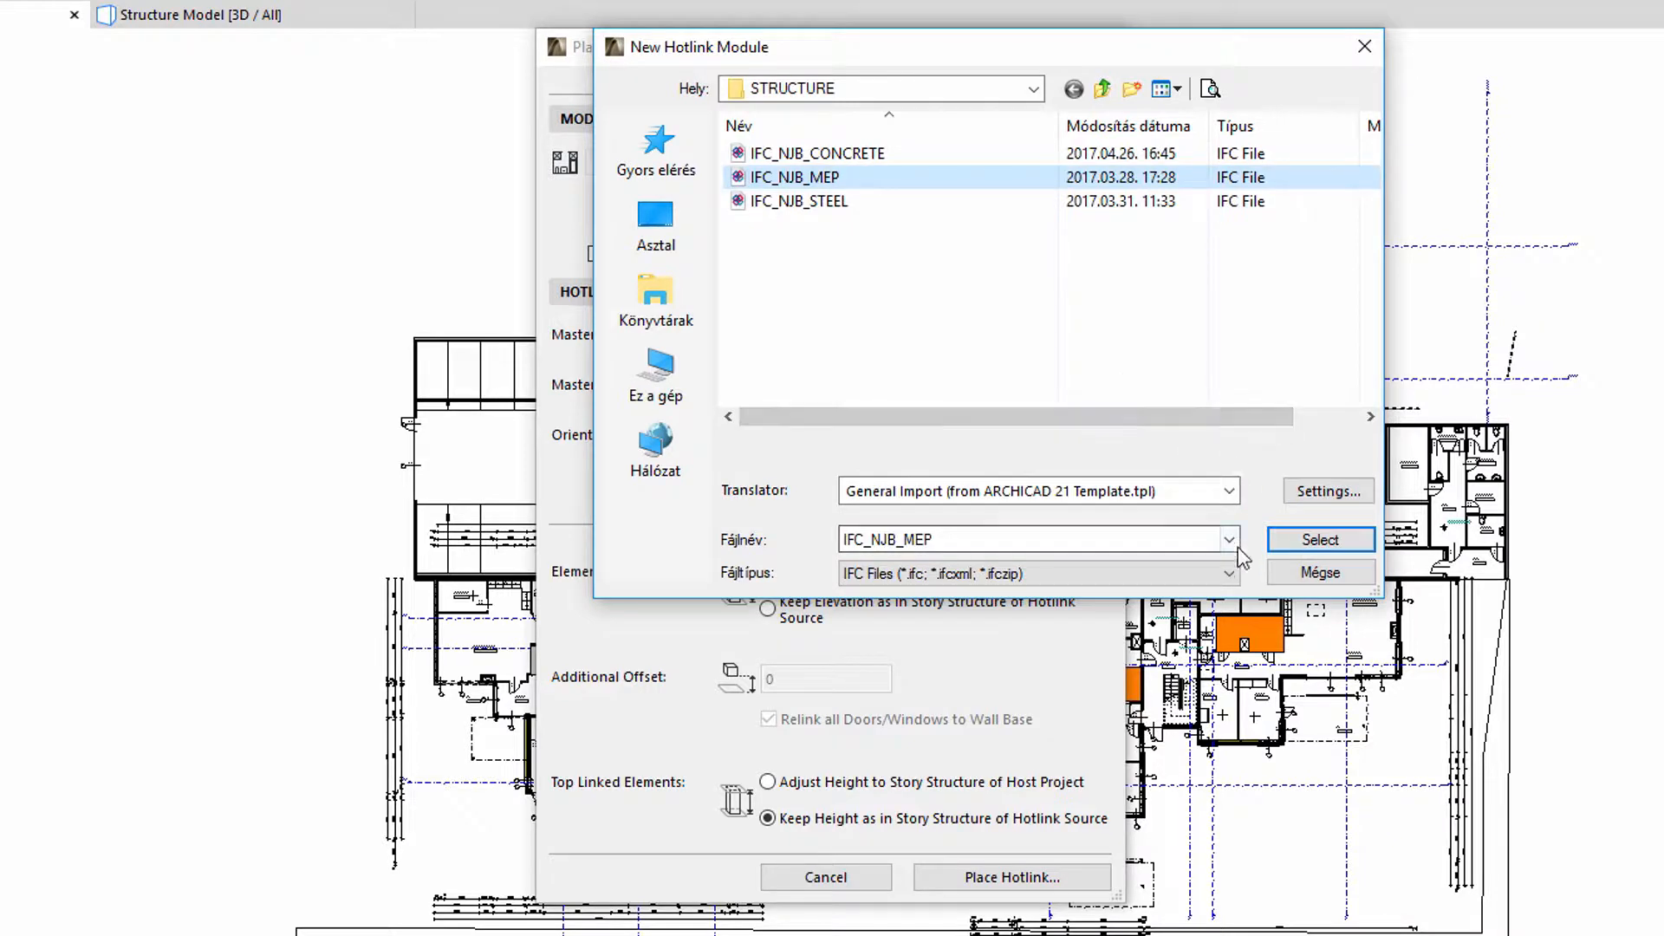
pyautogui.click(1230, 575)
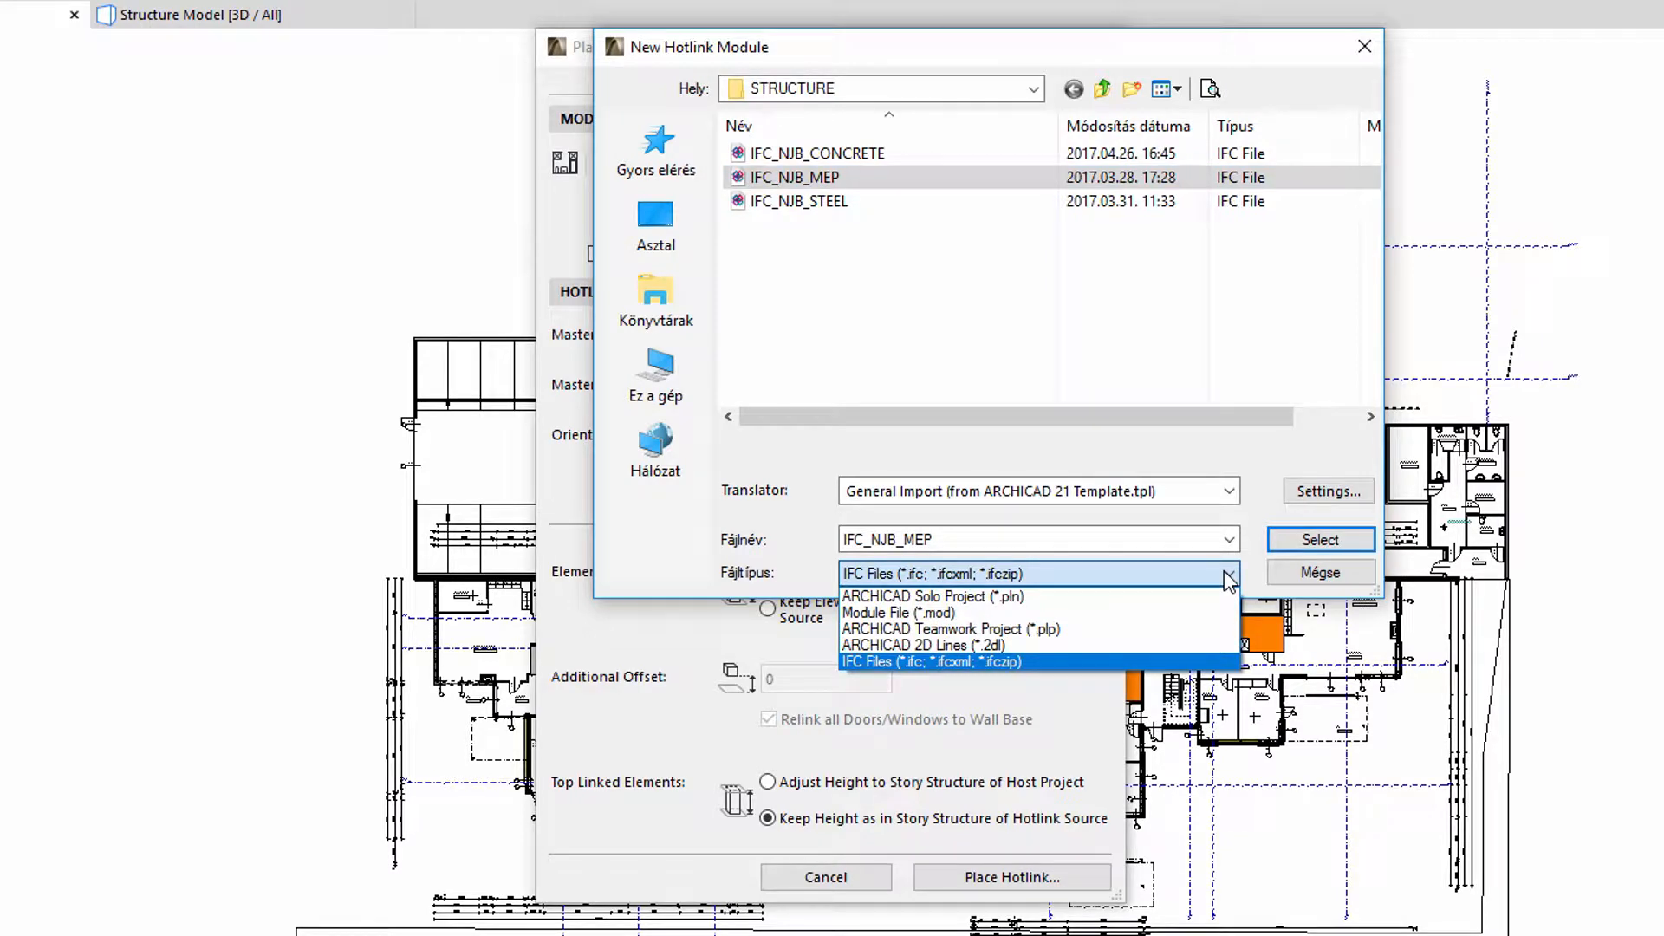
pyautogui.click(1230, 575)
pyautogui.click(1230, 491)
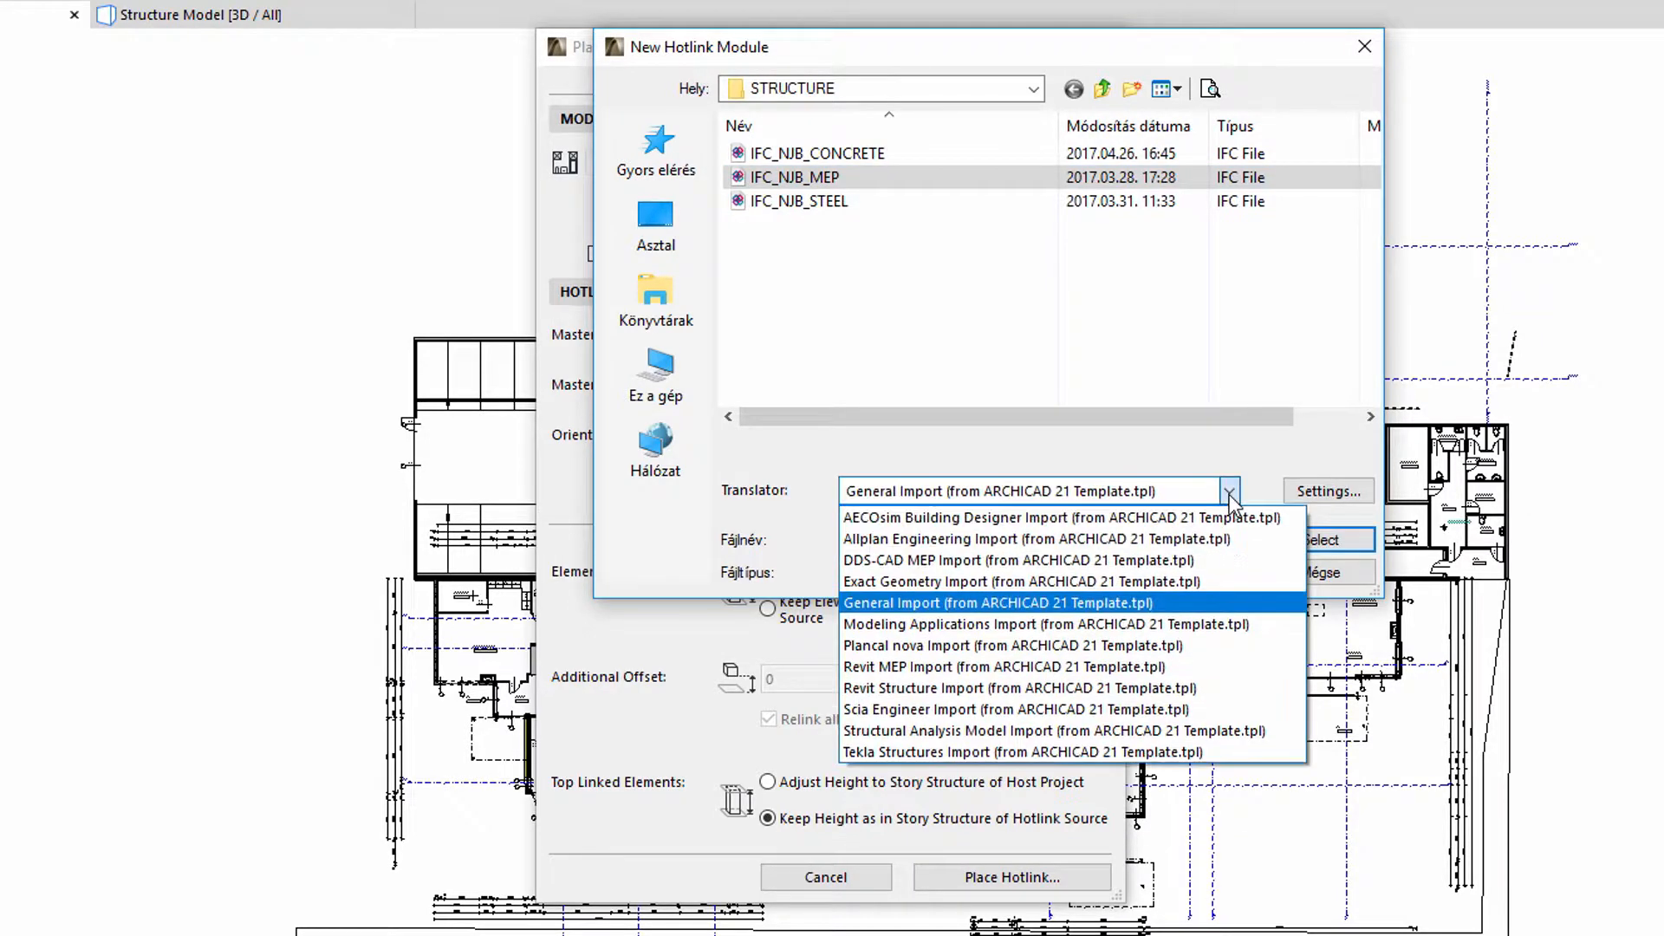
pyautogui.click(1231, 494)
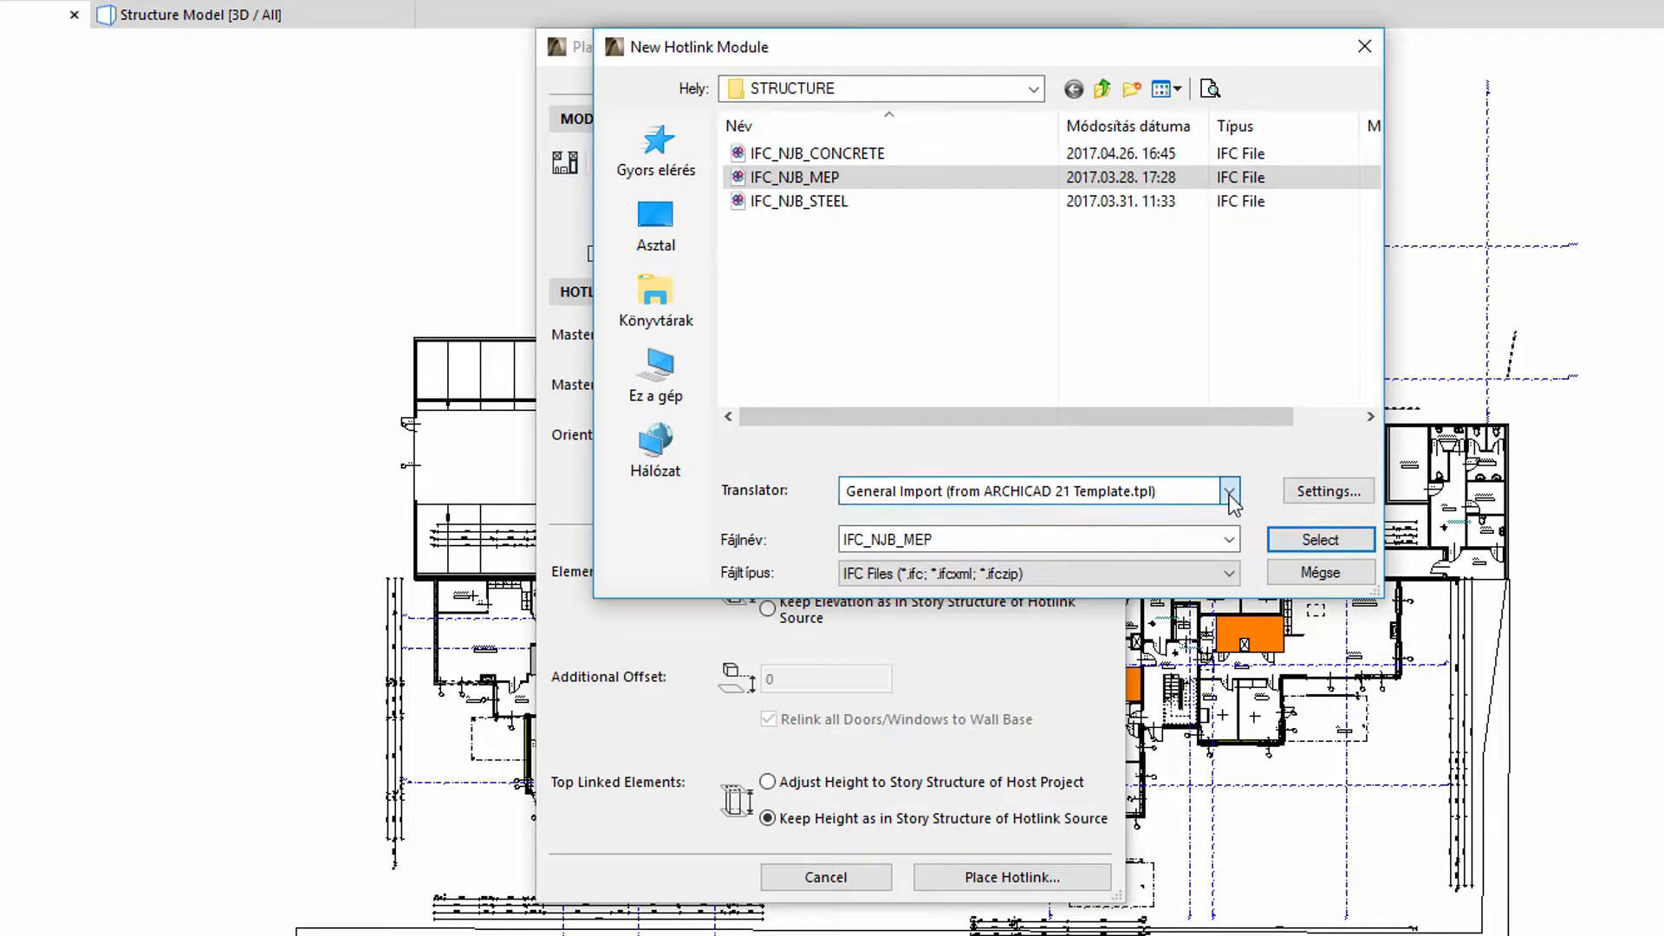
pyautogui.click(1294, 542)
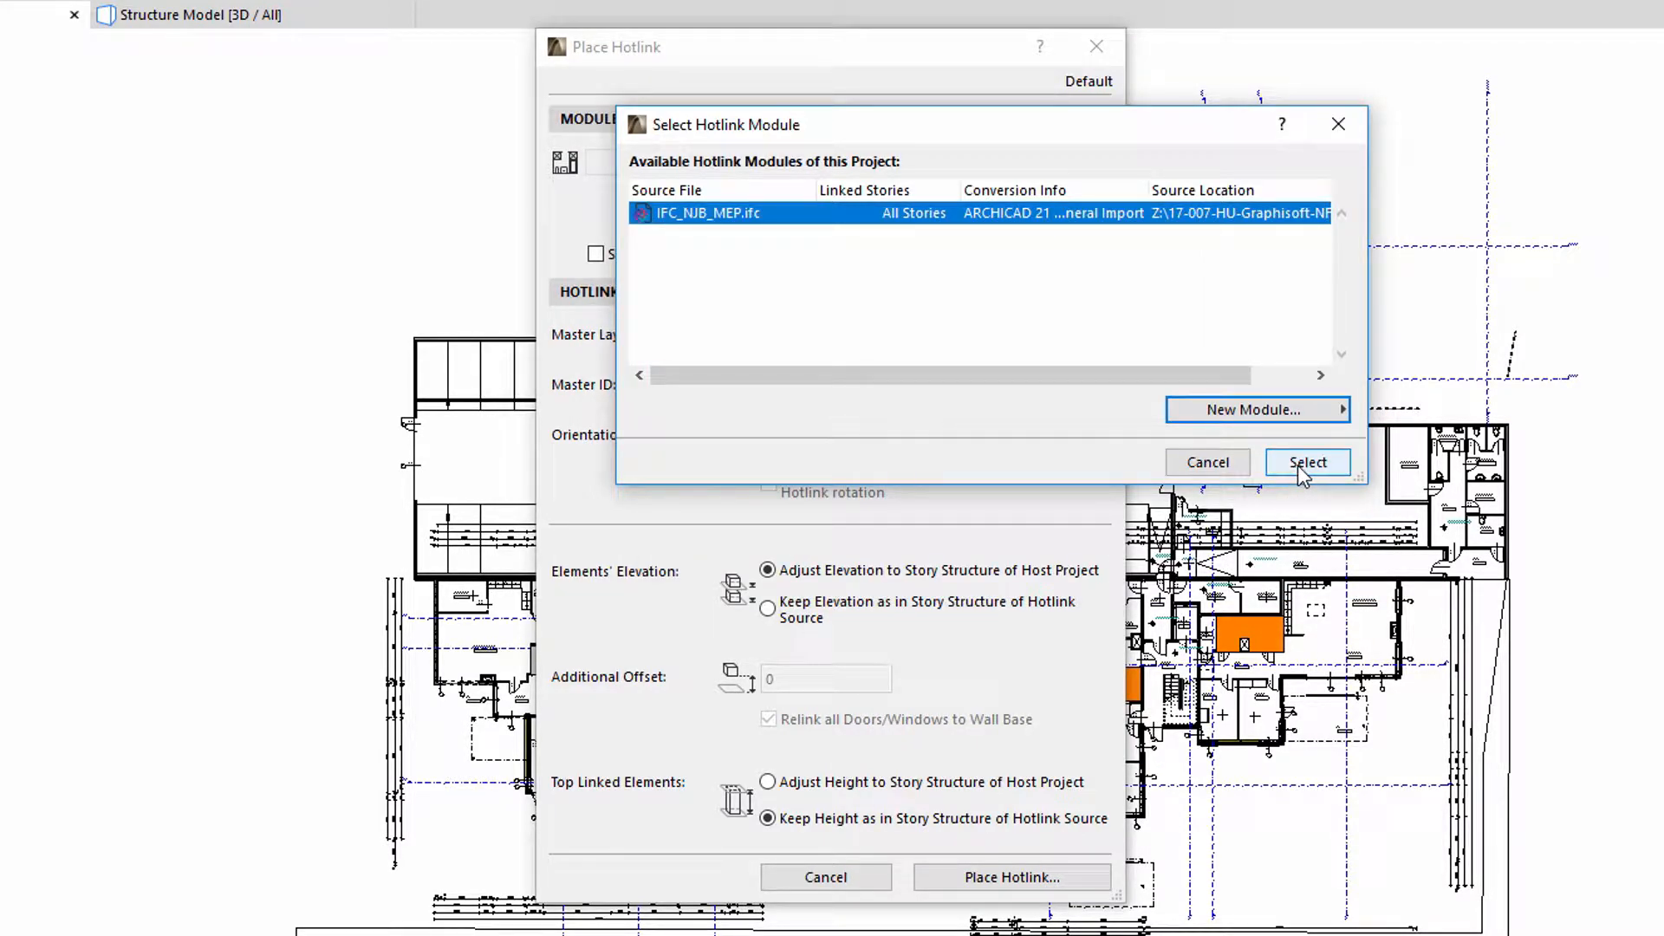
pyautogui.click(1304, 463)
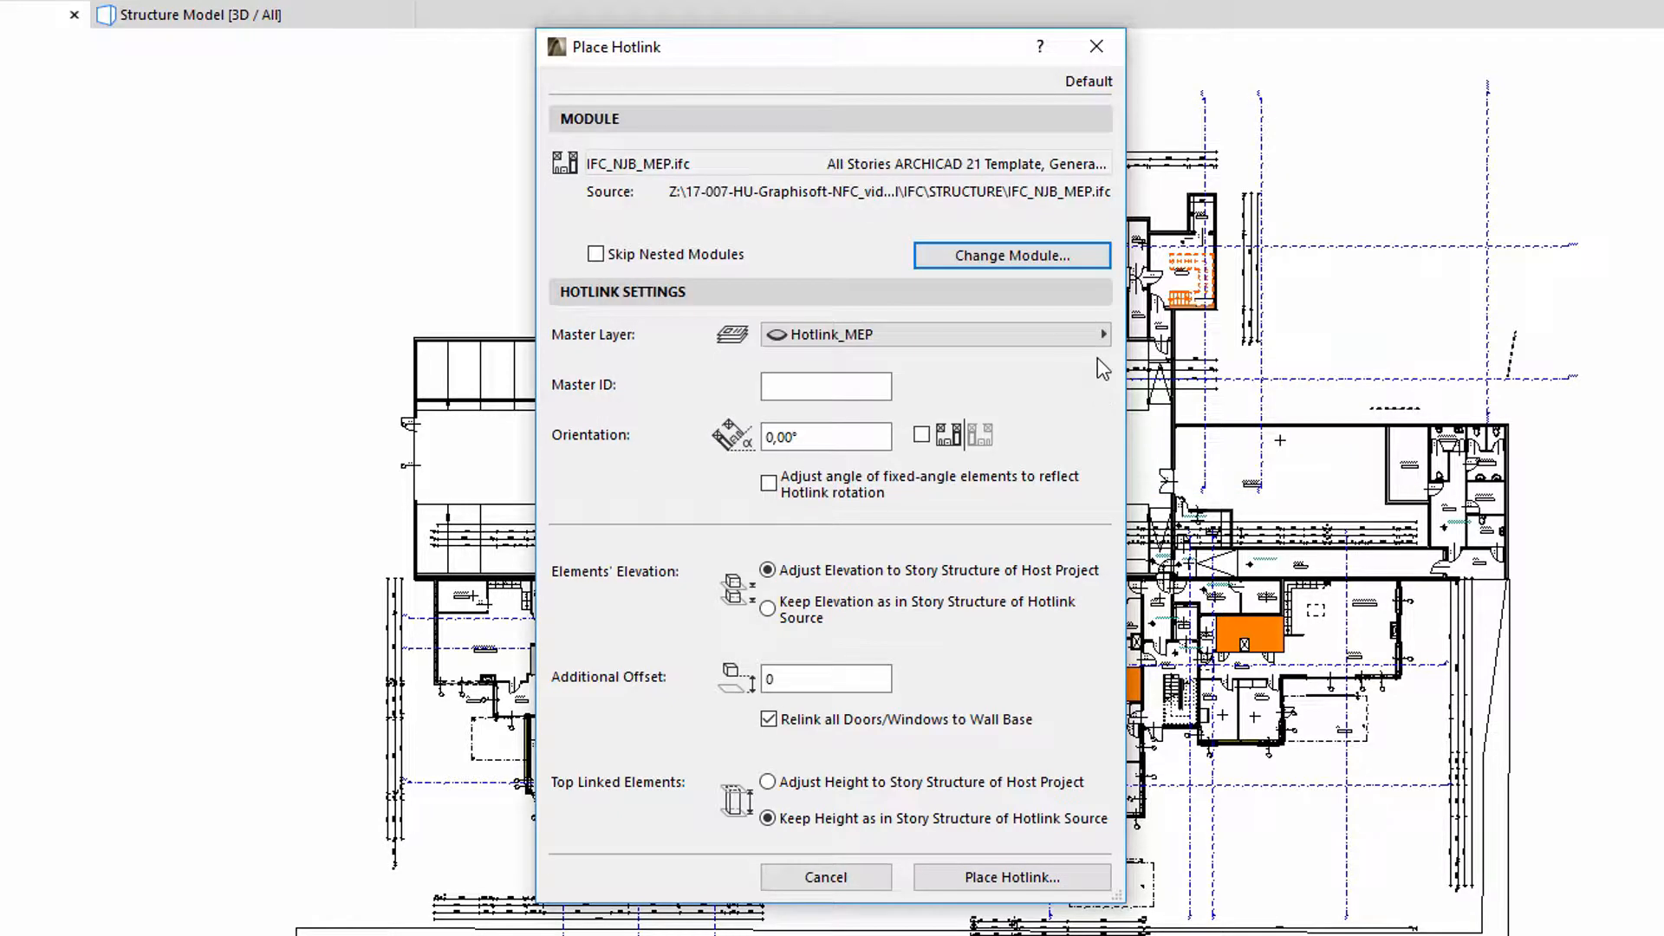
# Place the hotlink on the Hotlink_MEP master layer, showing that hidden layer and saving generated library parts to the Embedded Library.
pyautogui.click(848, 333)
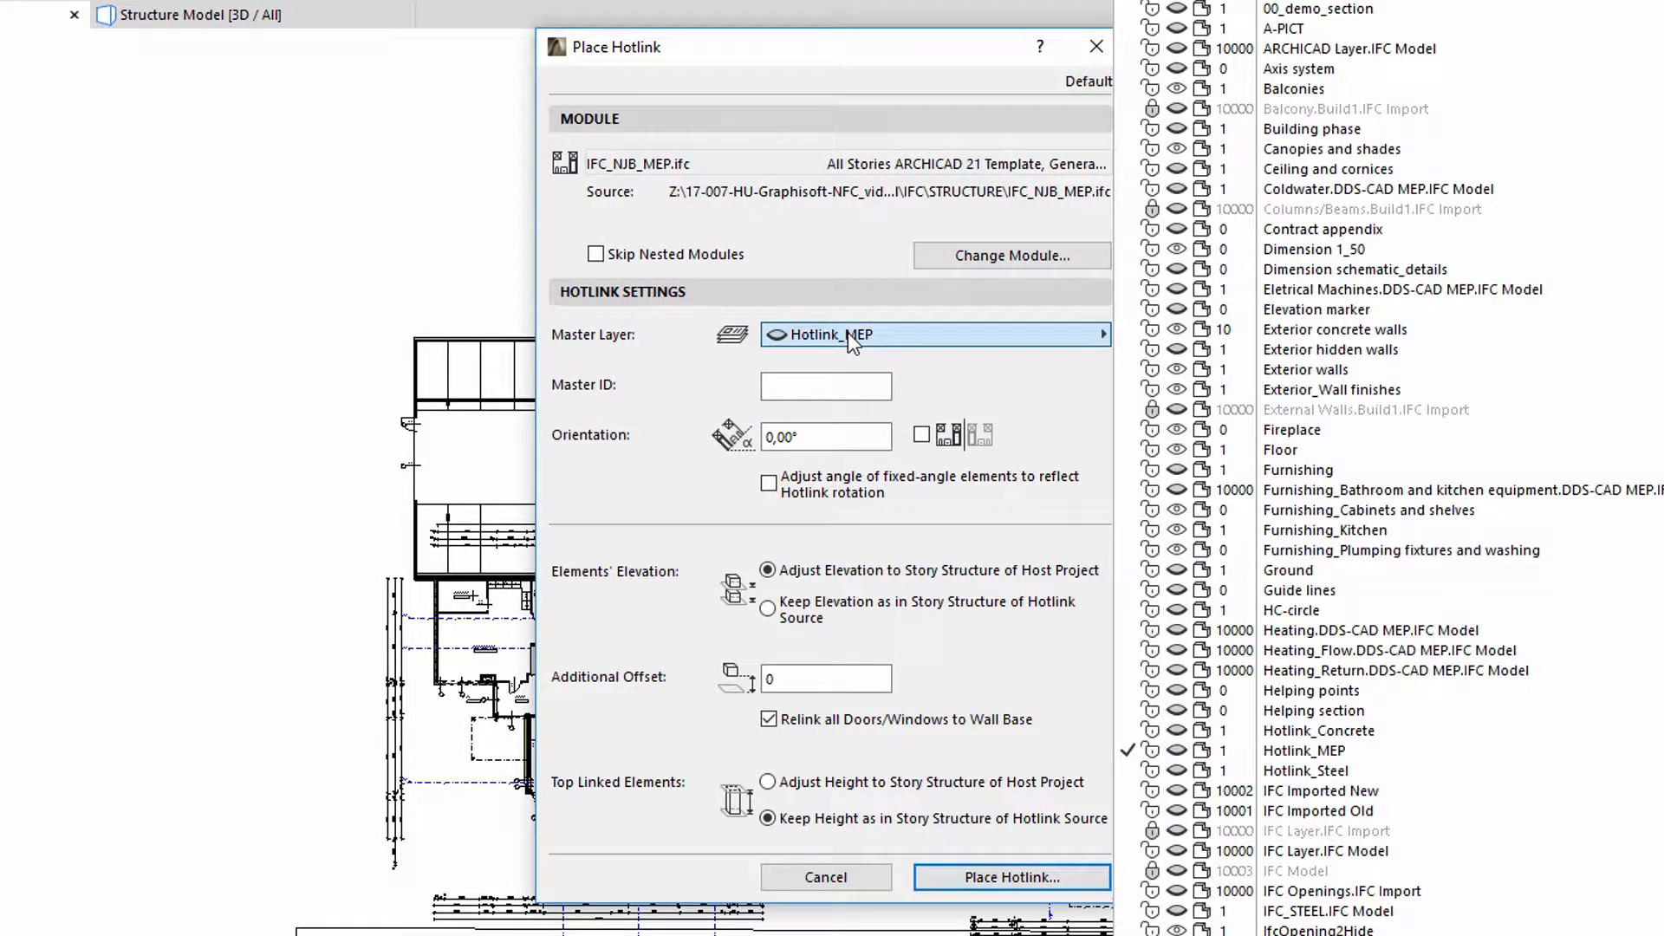
pyautogui.click(848, 334)
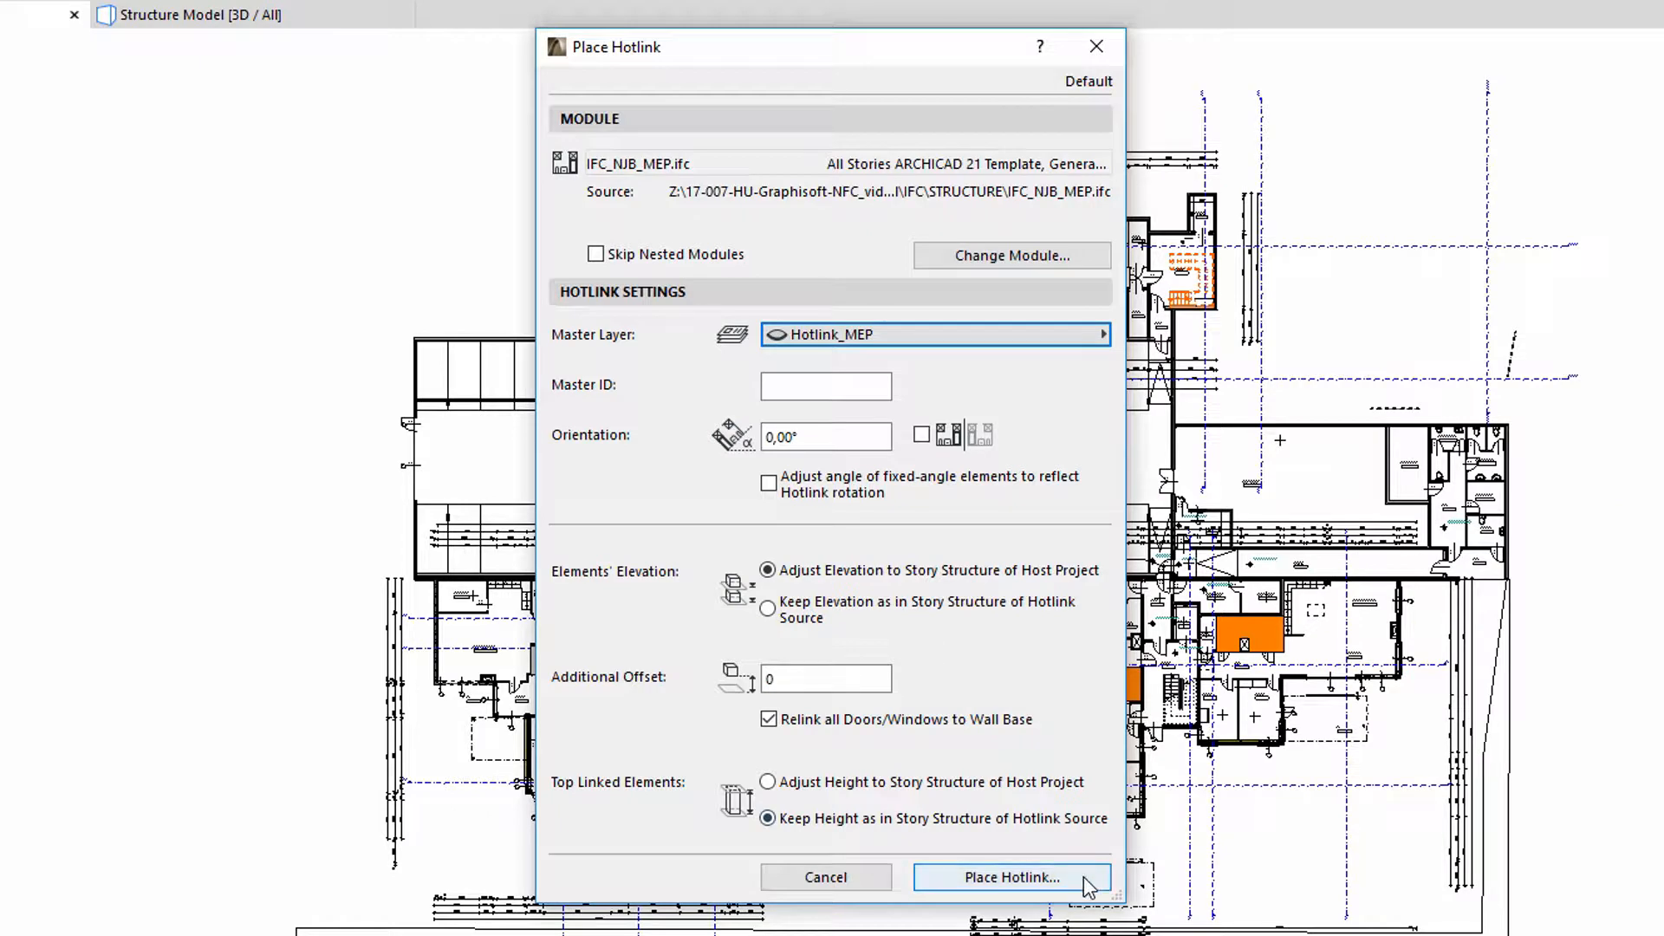
pyautogui.click(1011, 877)
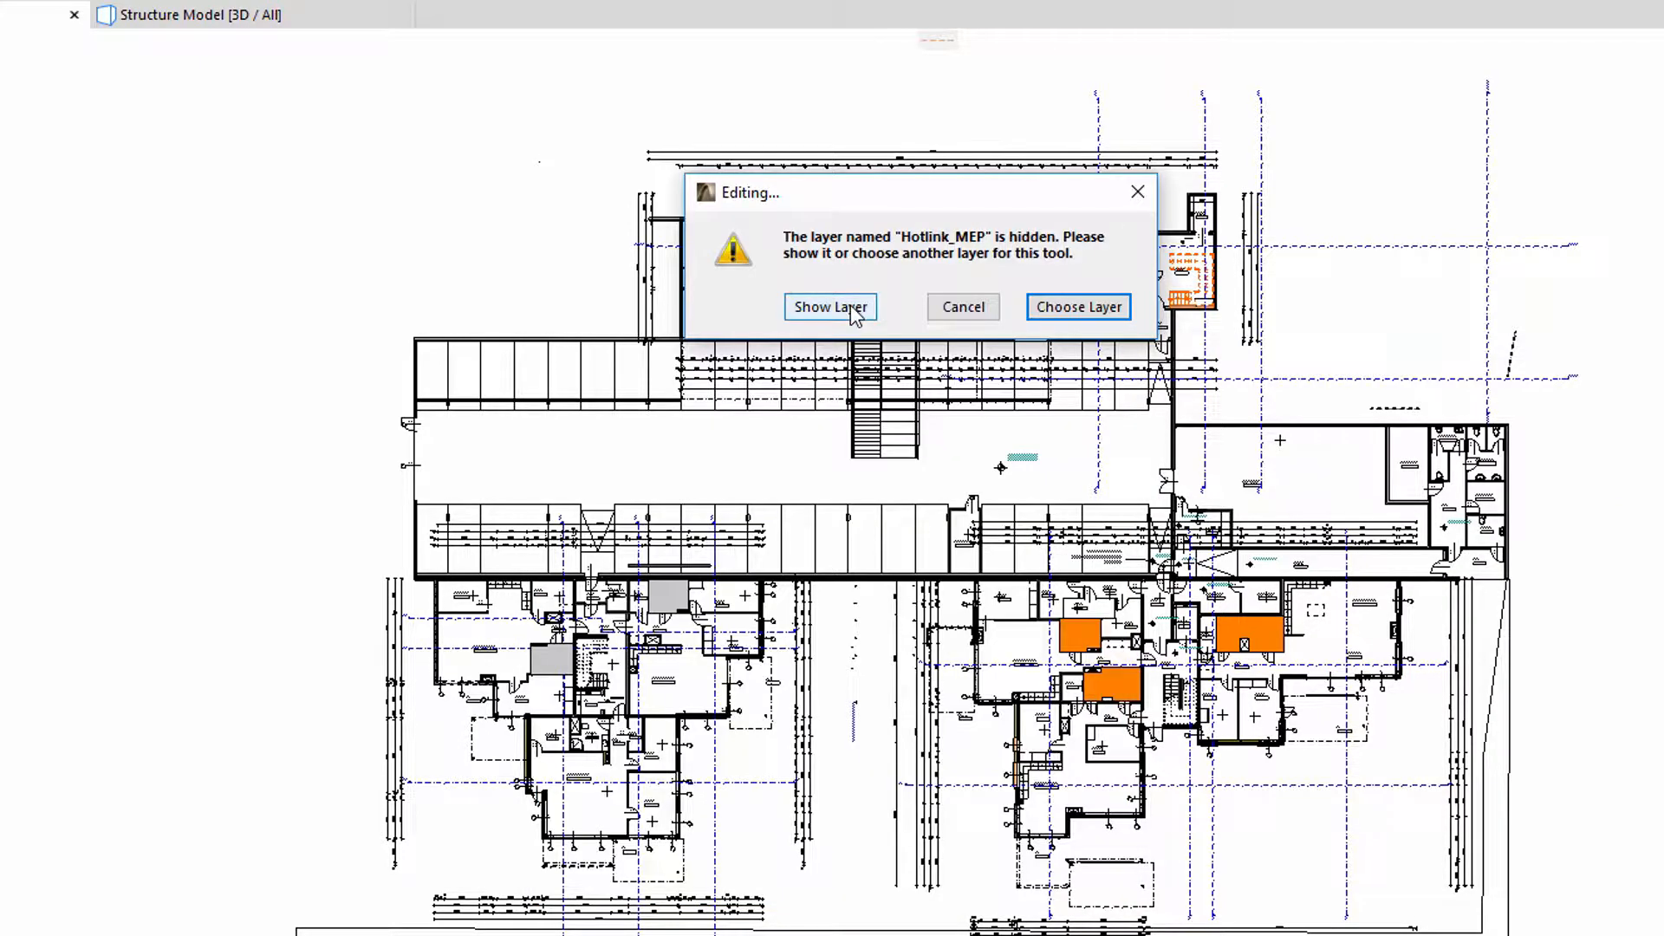
pyautogui.click(854, 314)
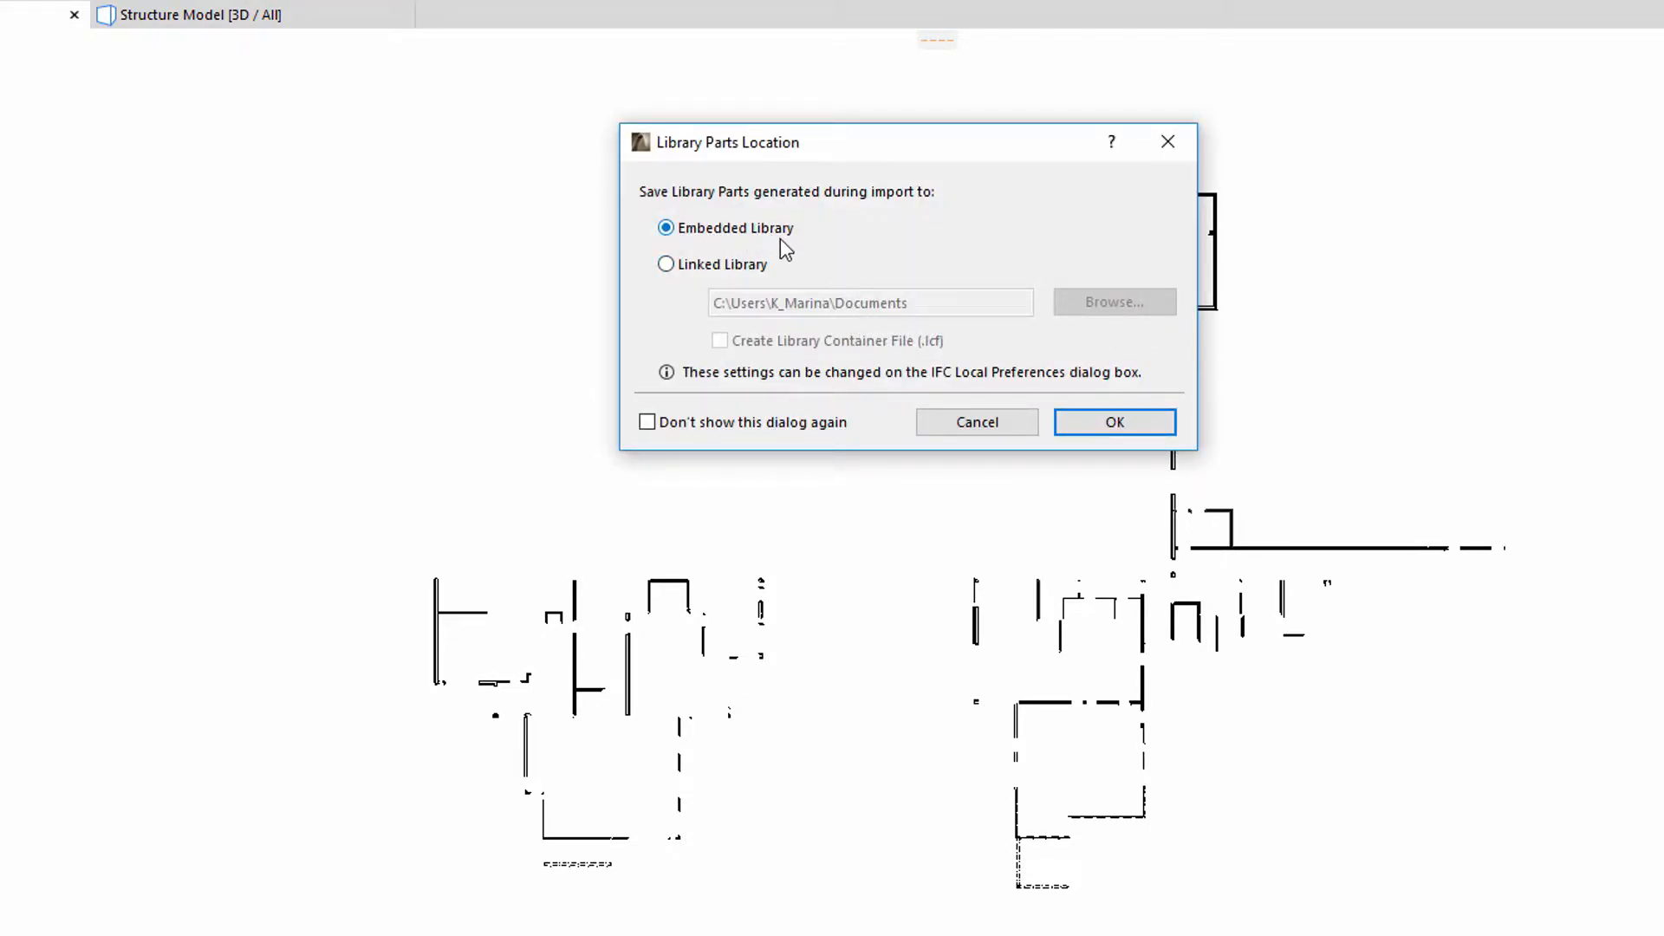
pyautogui.click(1158, 428)
# Match the hotlink's story plan 1 to the host's plan 1 and drop the placed module on the floor plan.
pyautogui.moveTo(1096, 402)
pyautogui.mouseDown()
pyautogui.moveTo(1099, 444)
pyautogui.moveTo(1102, 425)
pyautogui.mouseUp()
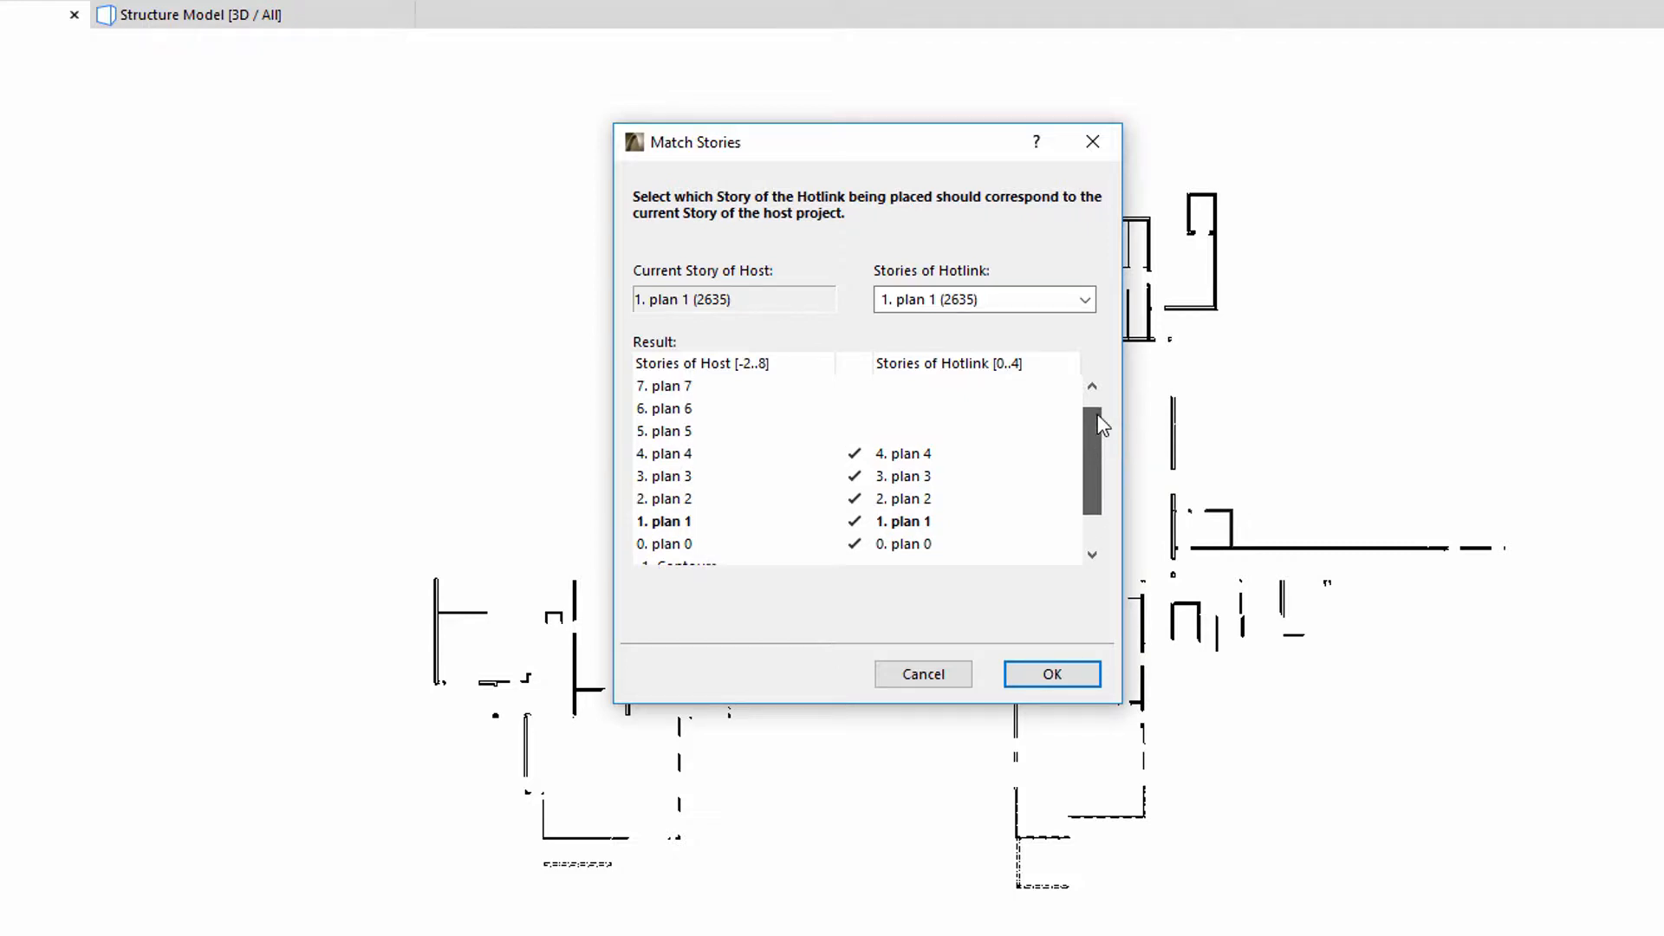
pyautogui.click(1084, 301)
pyautogui.click(1084, 303)
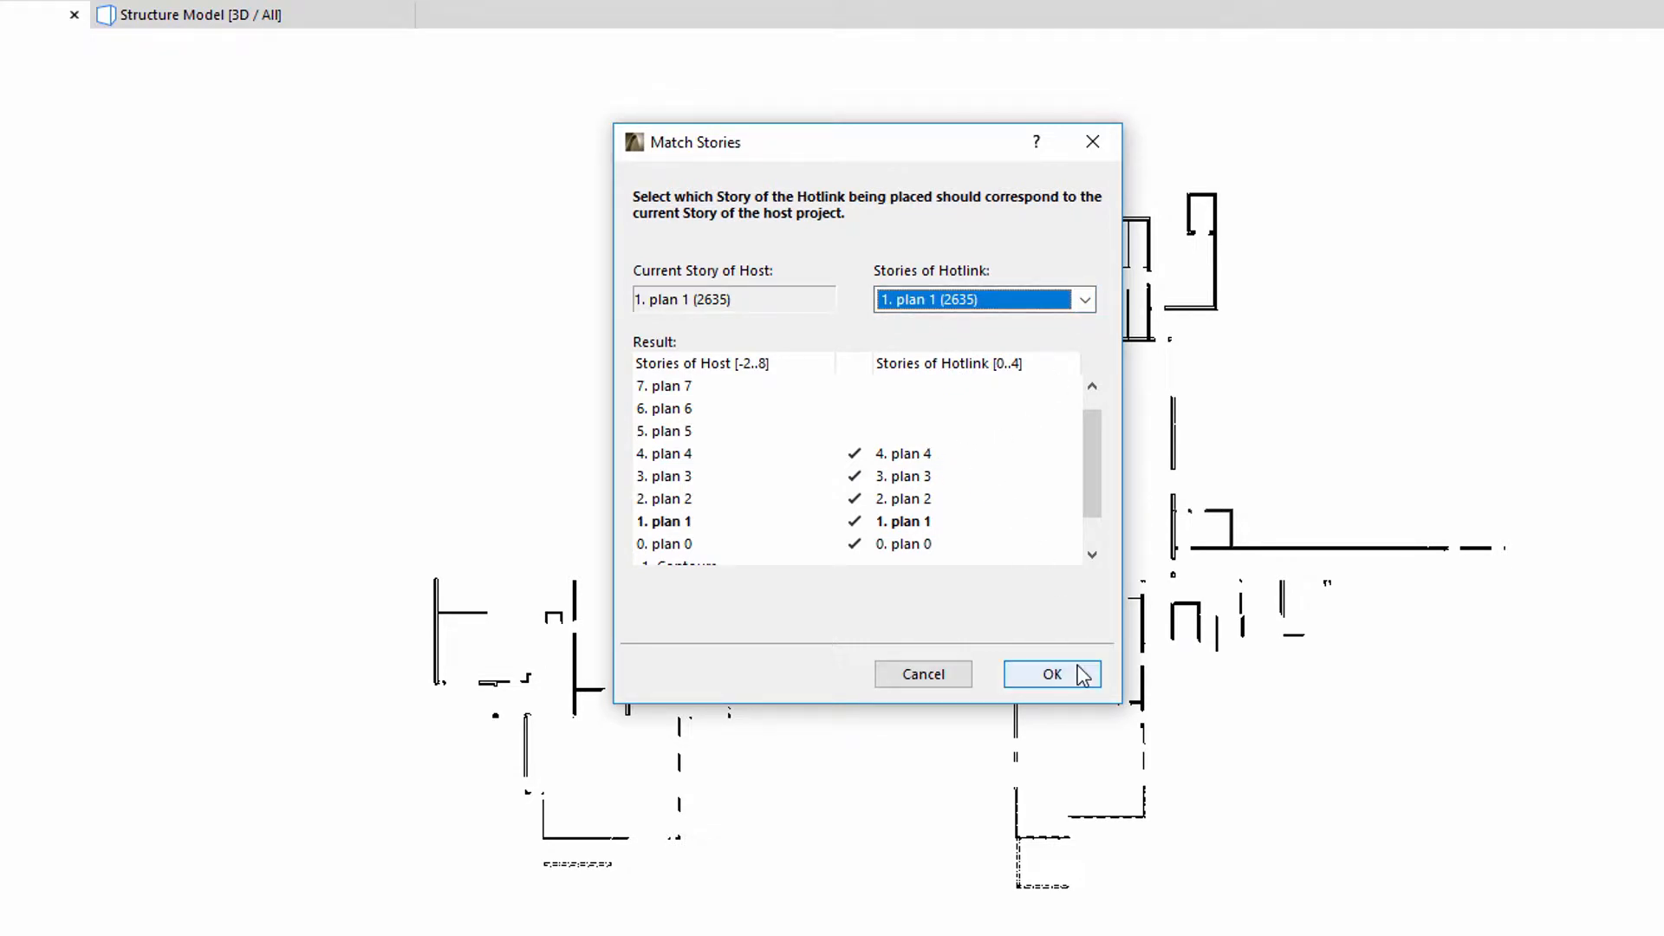
pyautogui.click(1052, 674)
pyautogui.click(1160, 824)
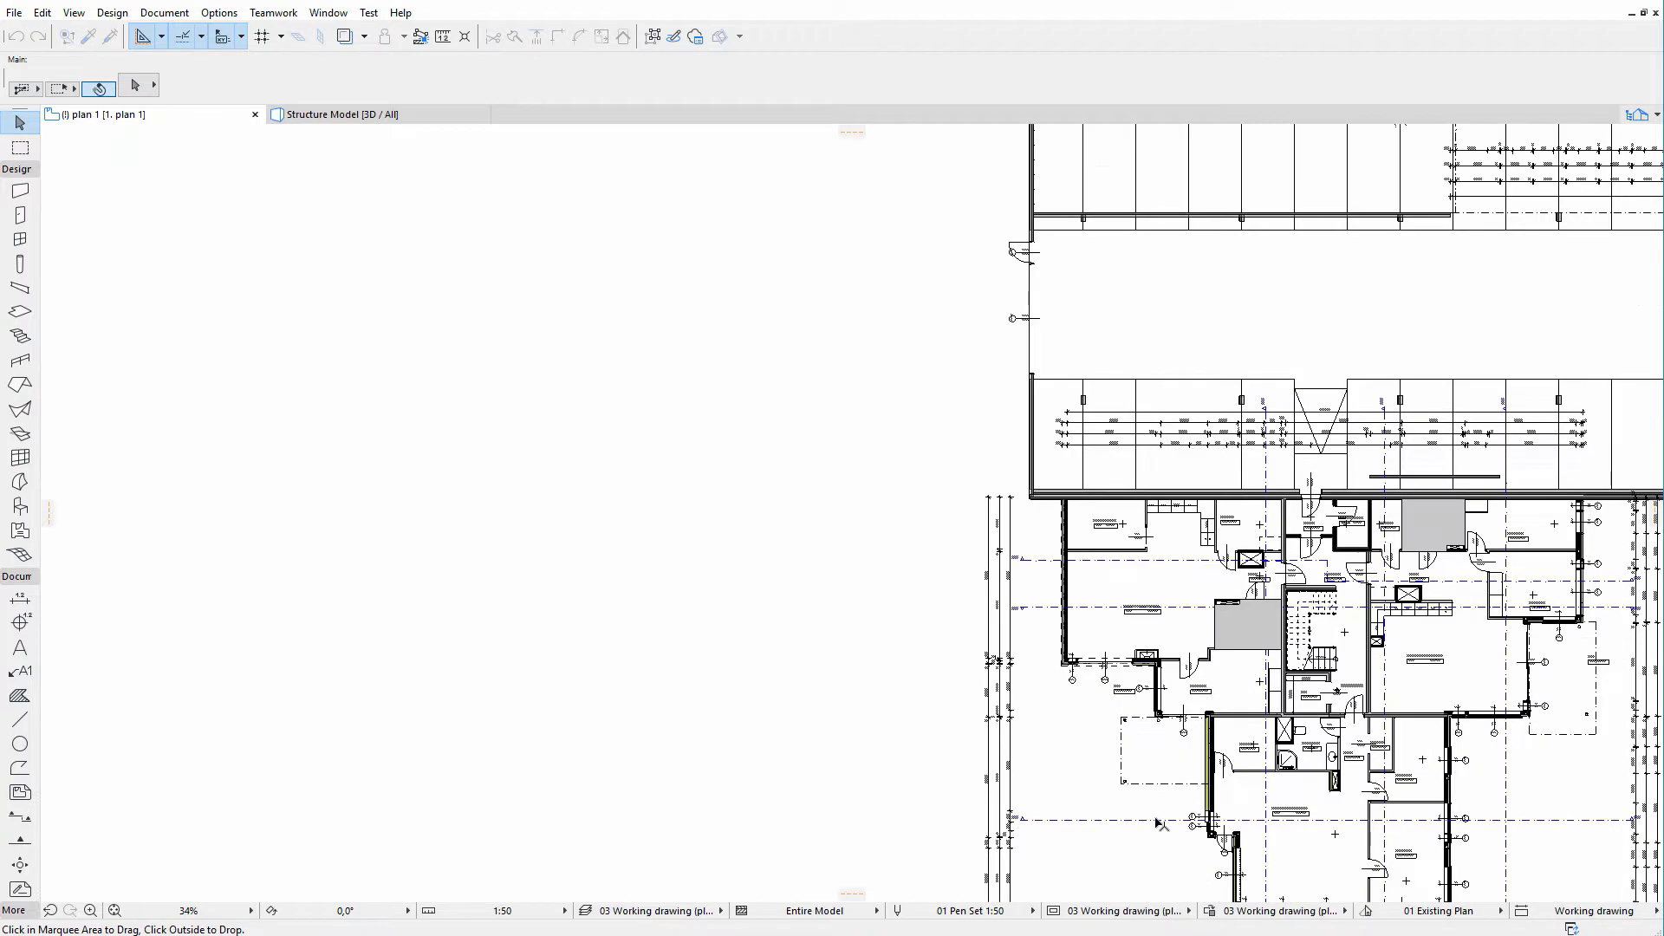
pyautogui.scroll(1, 1160, 823)
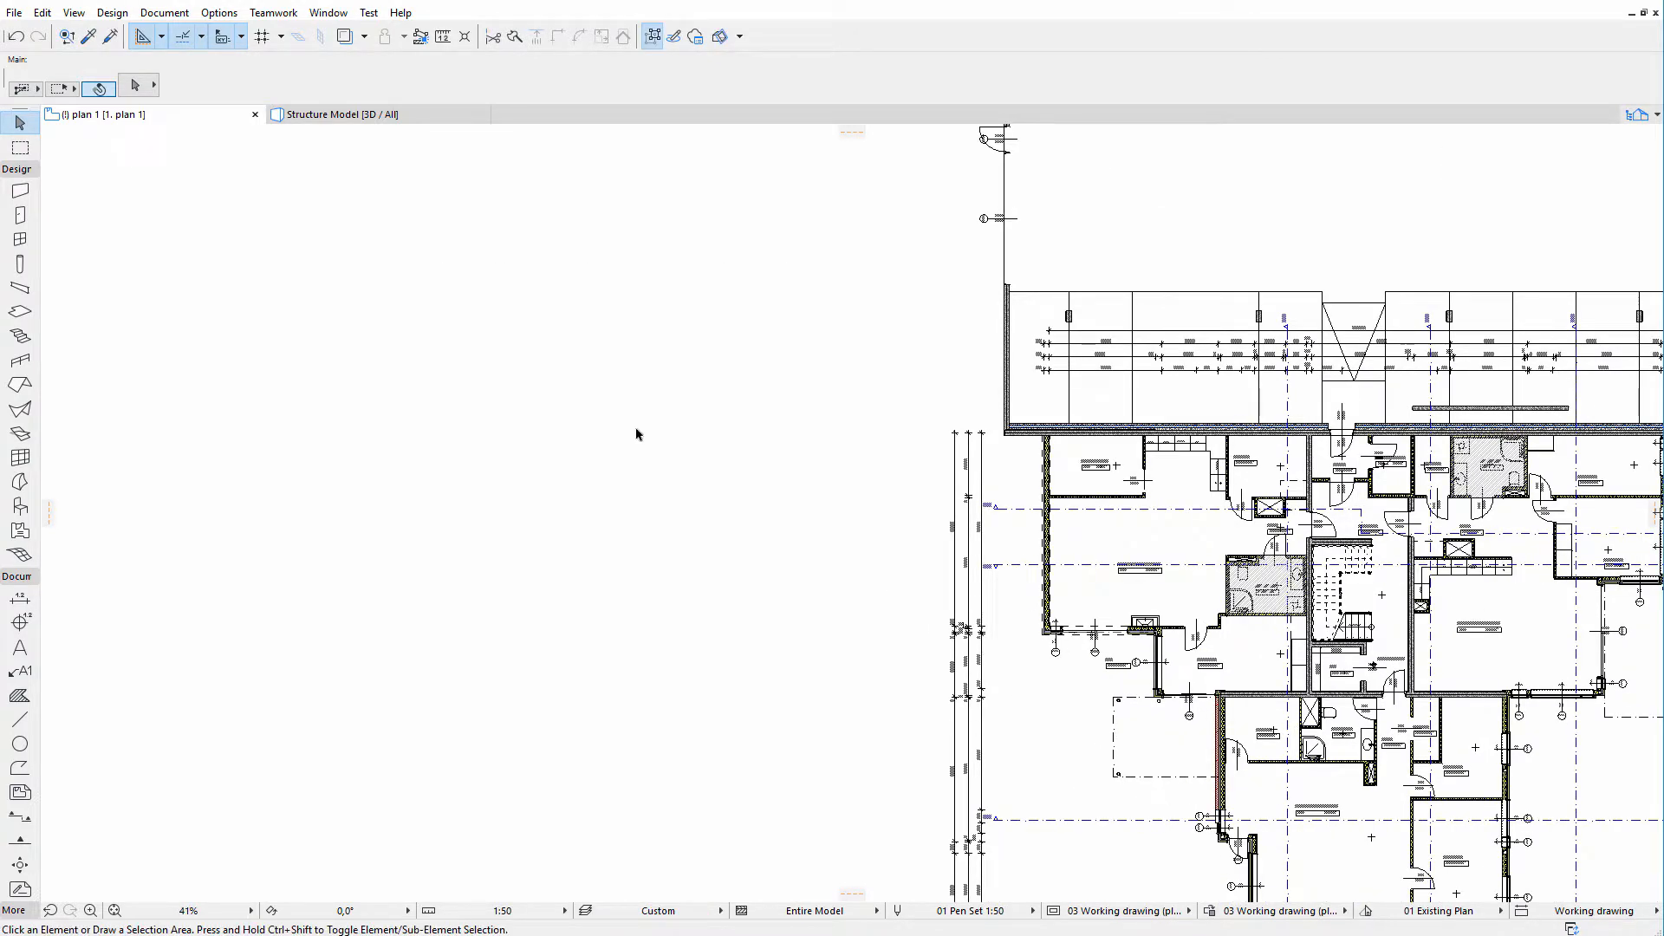
# In the Structure Model 3D view, show the DDS-CAD MEP layers from Eletrical Machines through Warmwater.
pyautogui.click(374, 122)
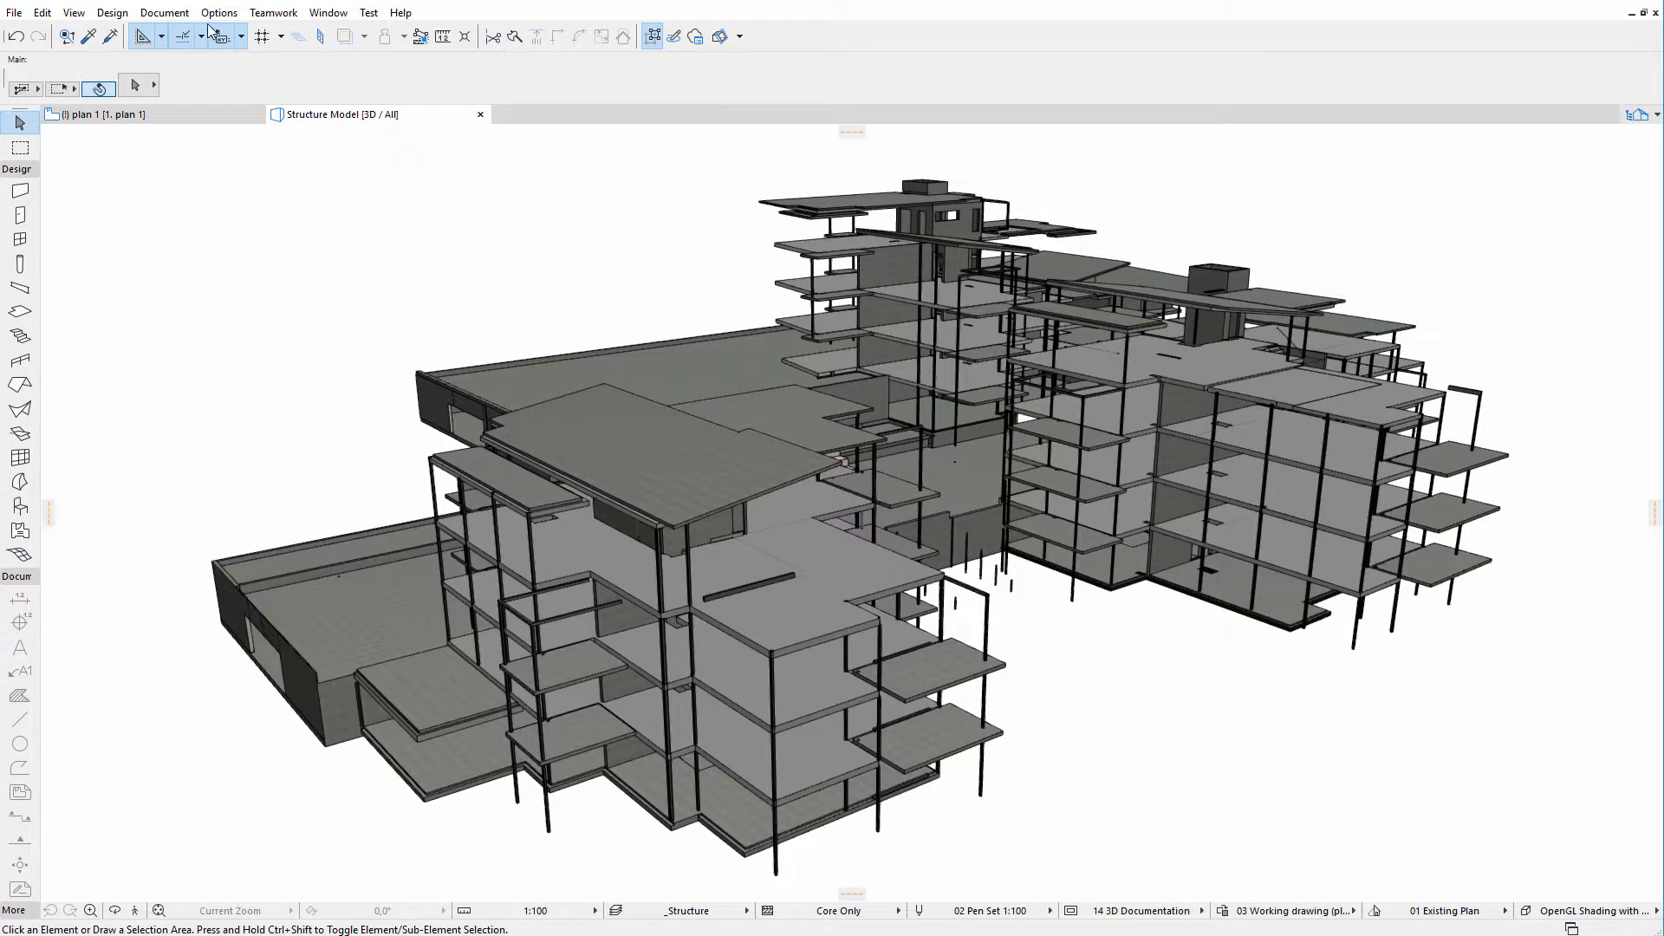
pyautogui.click(187, 16)
pyautogui.moveTo(217, 61)
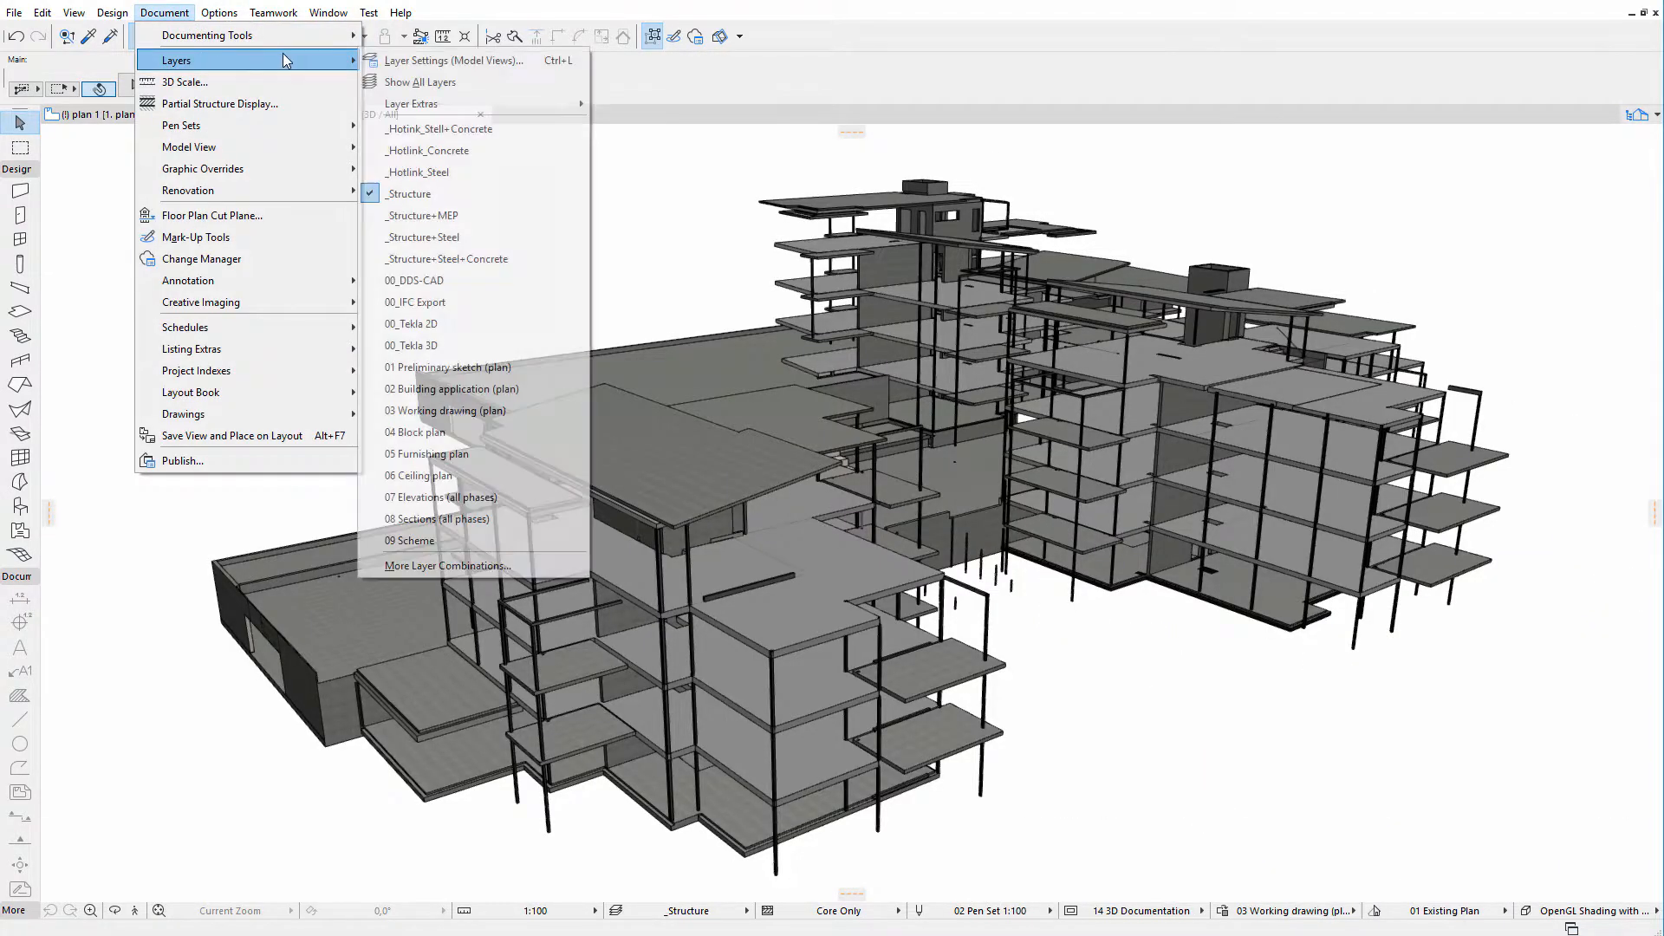
pyautogui.click(403, 61)
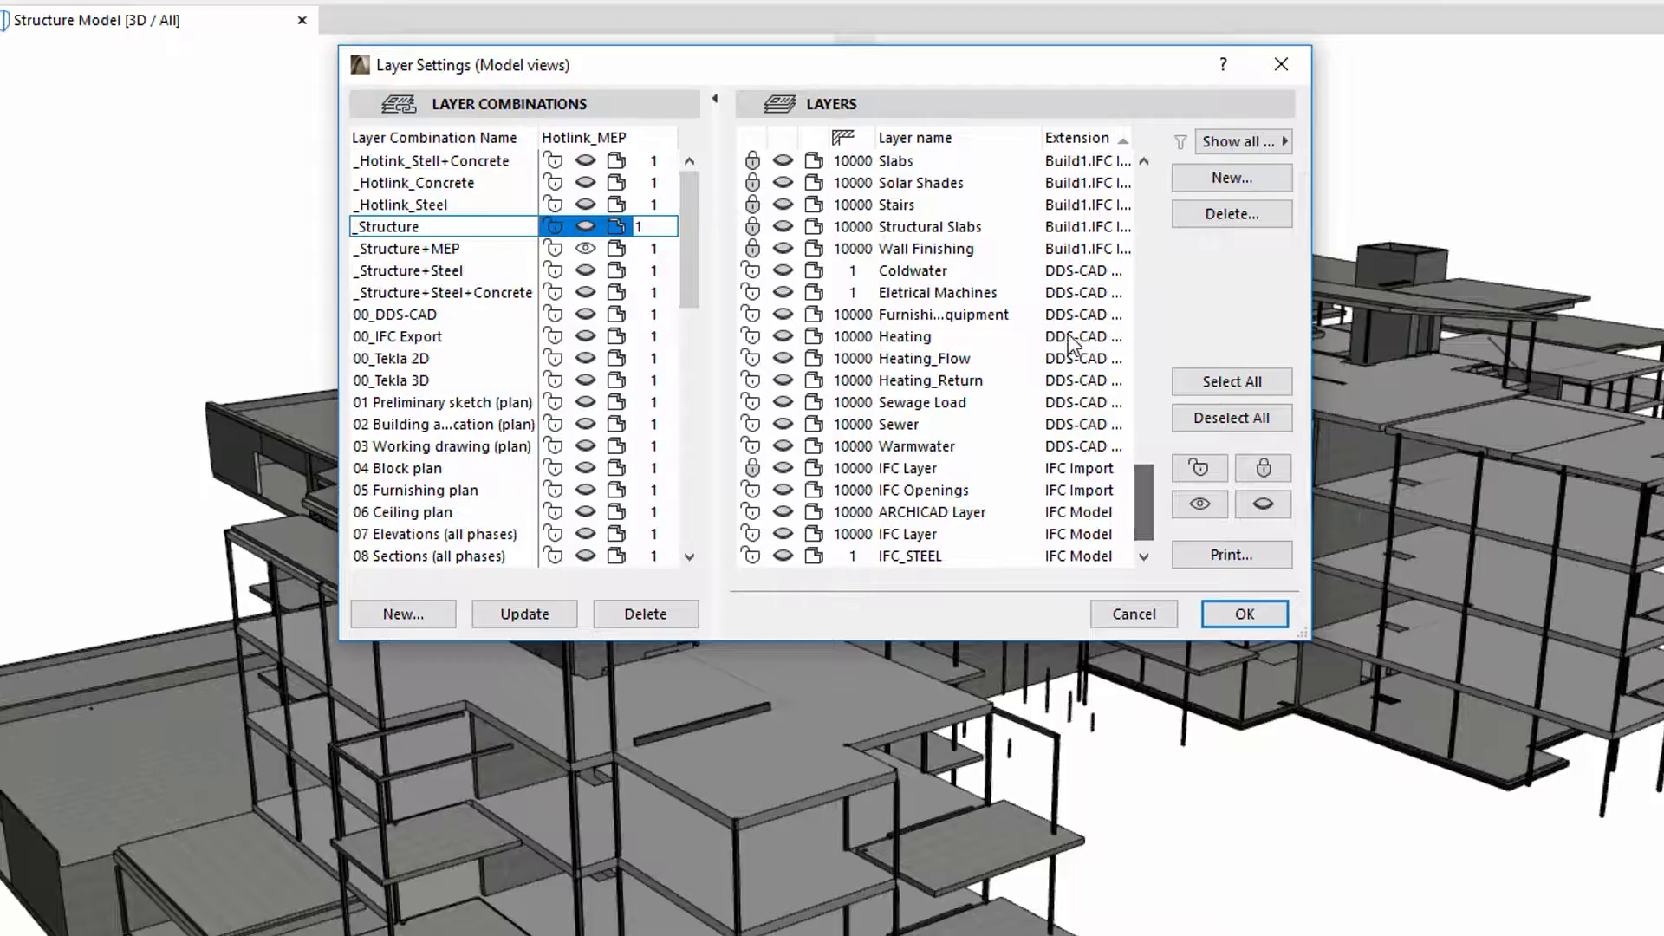
pyautogui.click(993, 294)
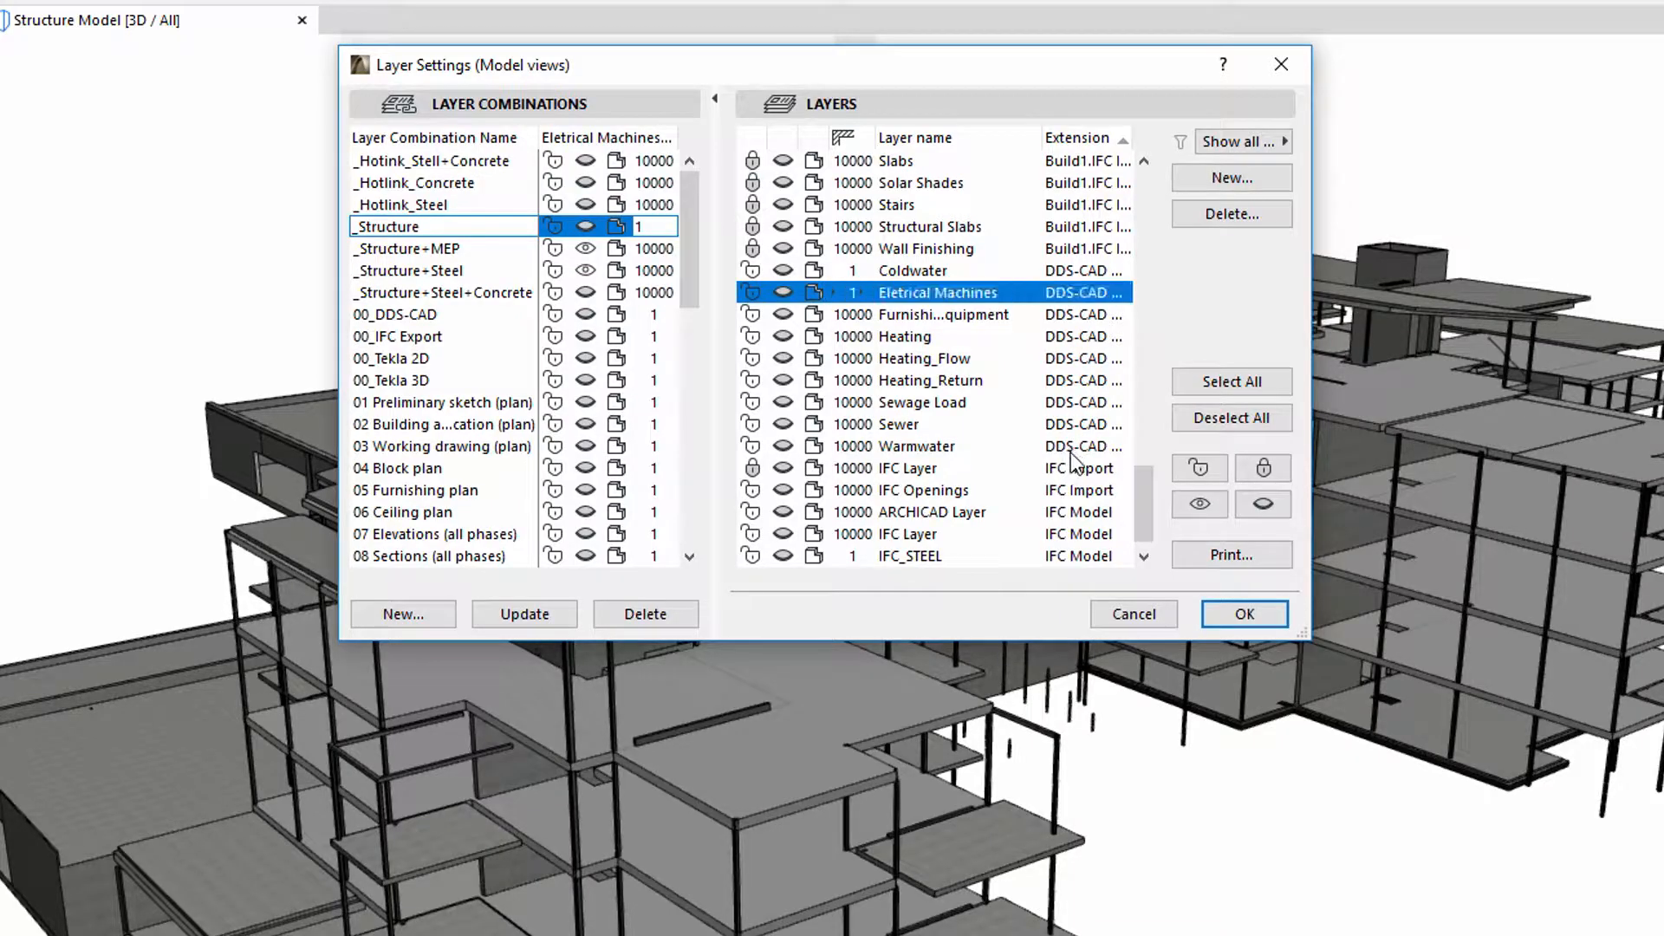
pyautogui.keyDown('shift'); pyautogui.click(826, 440); pyautogui.keyUp('shift')
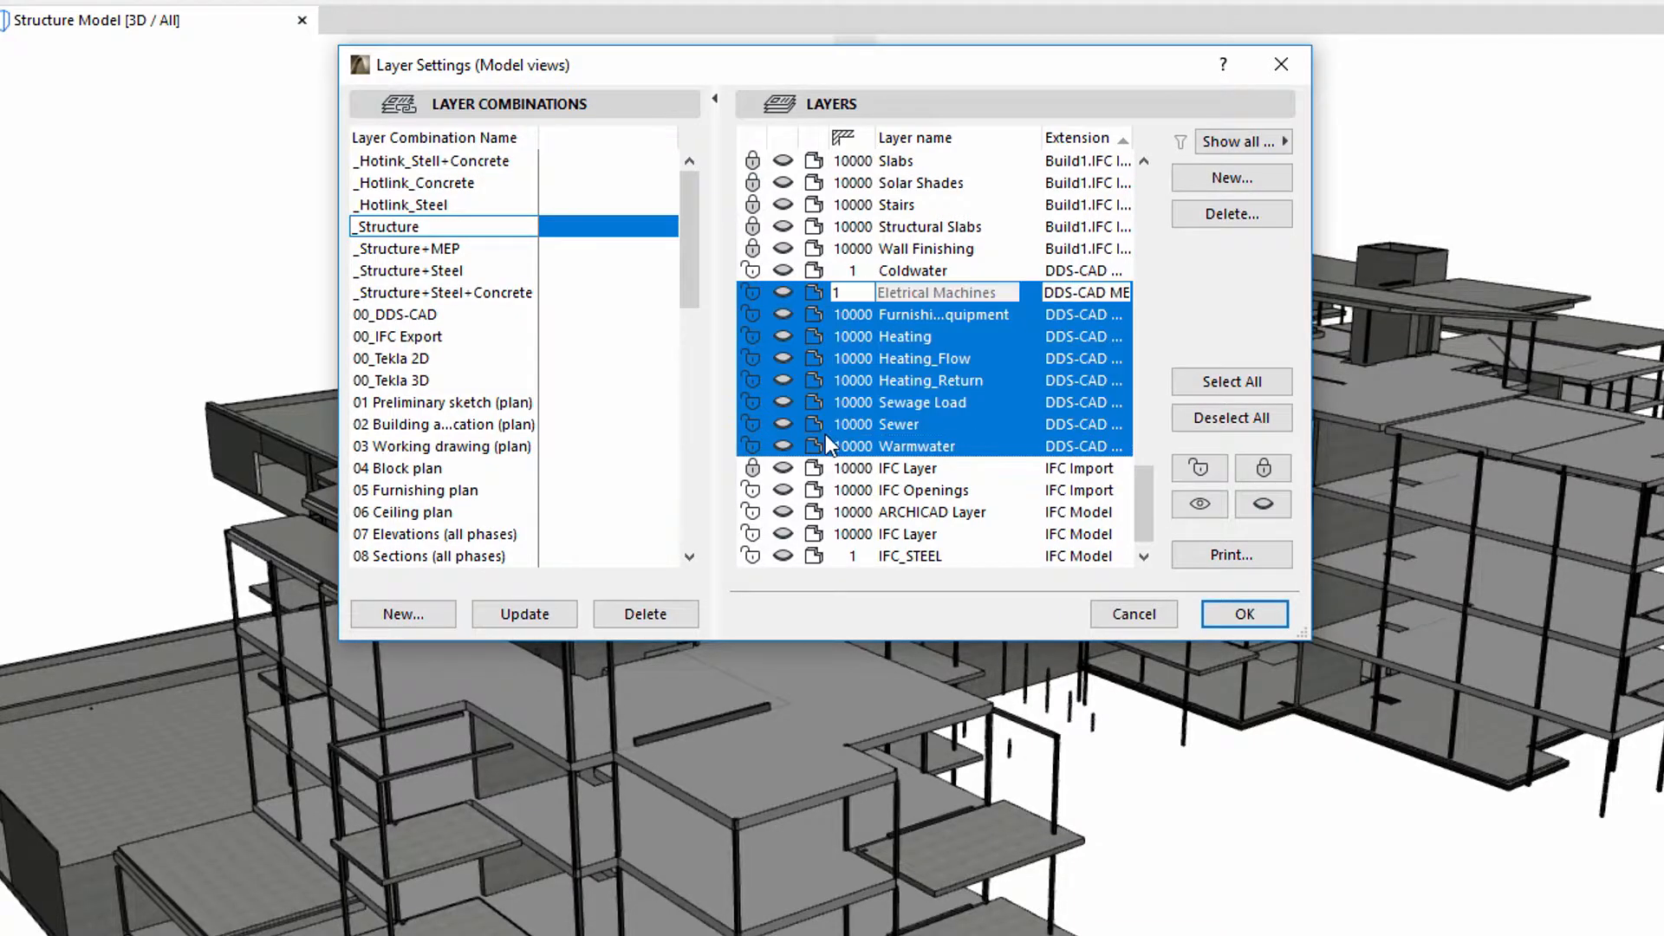
pyautogui.click(784, 446)
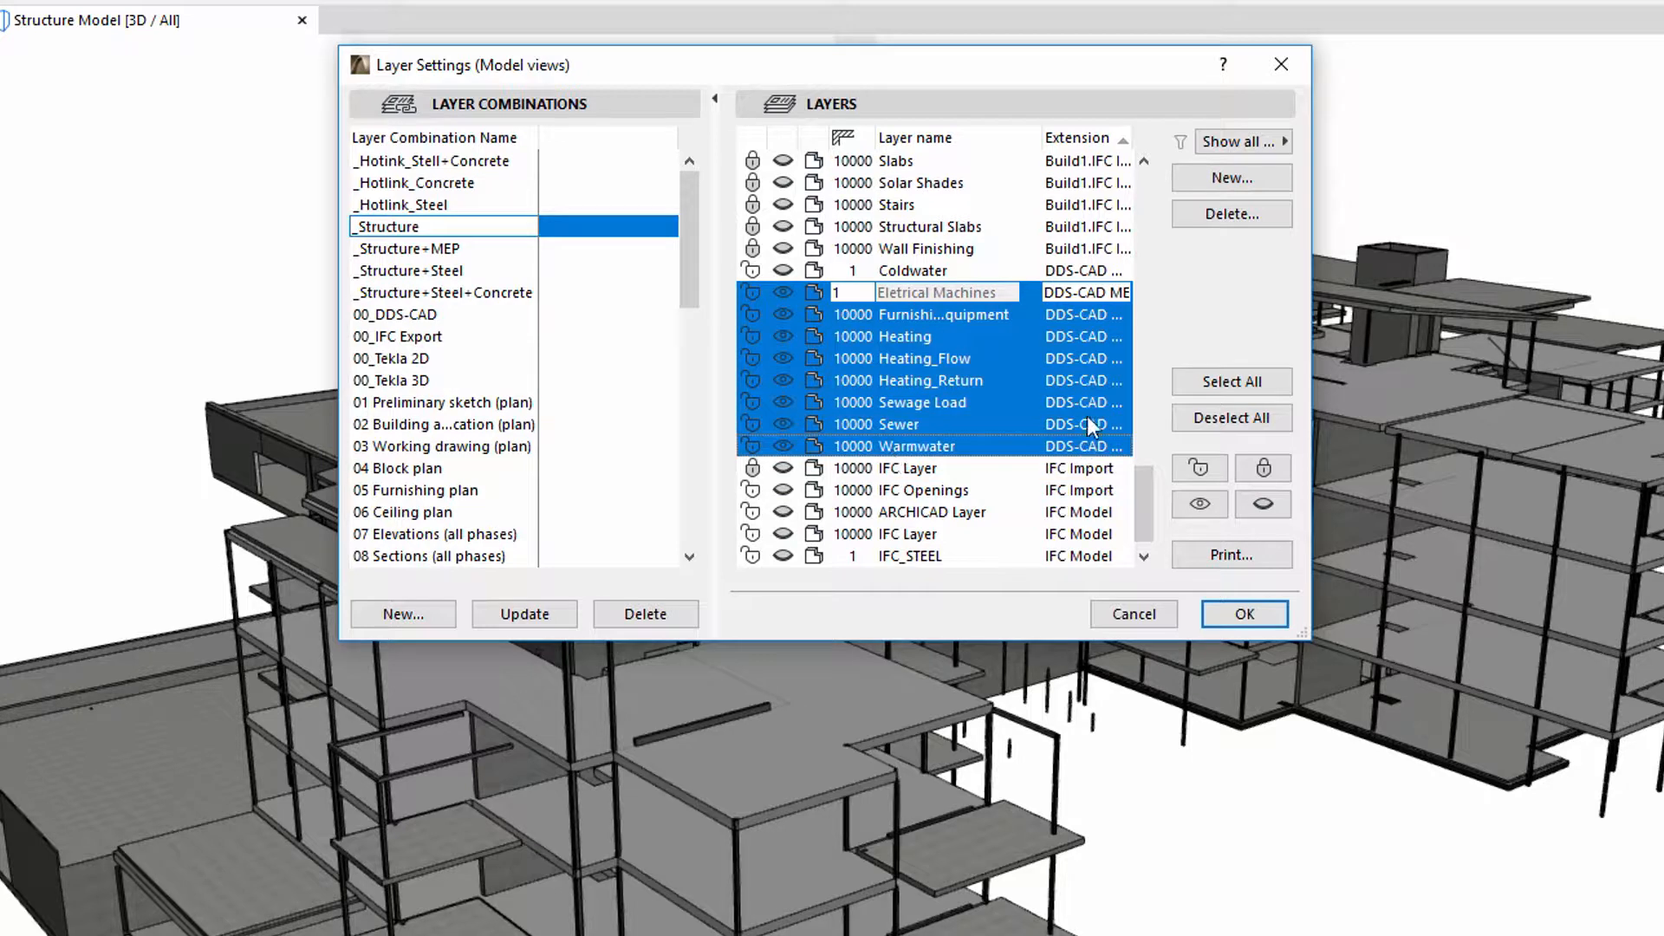
pyautogui.click(1245, 613)
pyautogui.scroll(10, 303, 757)
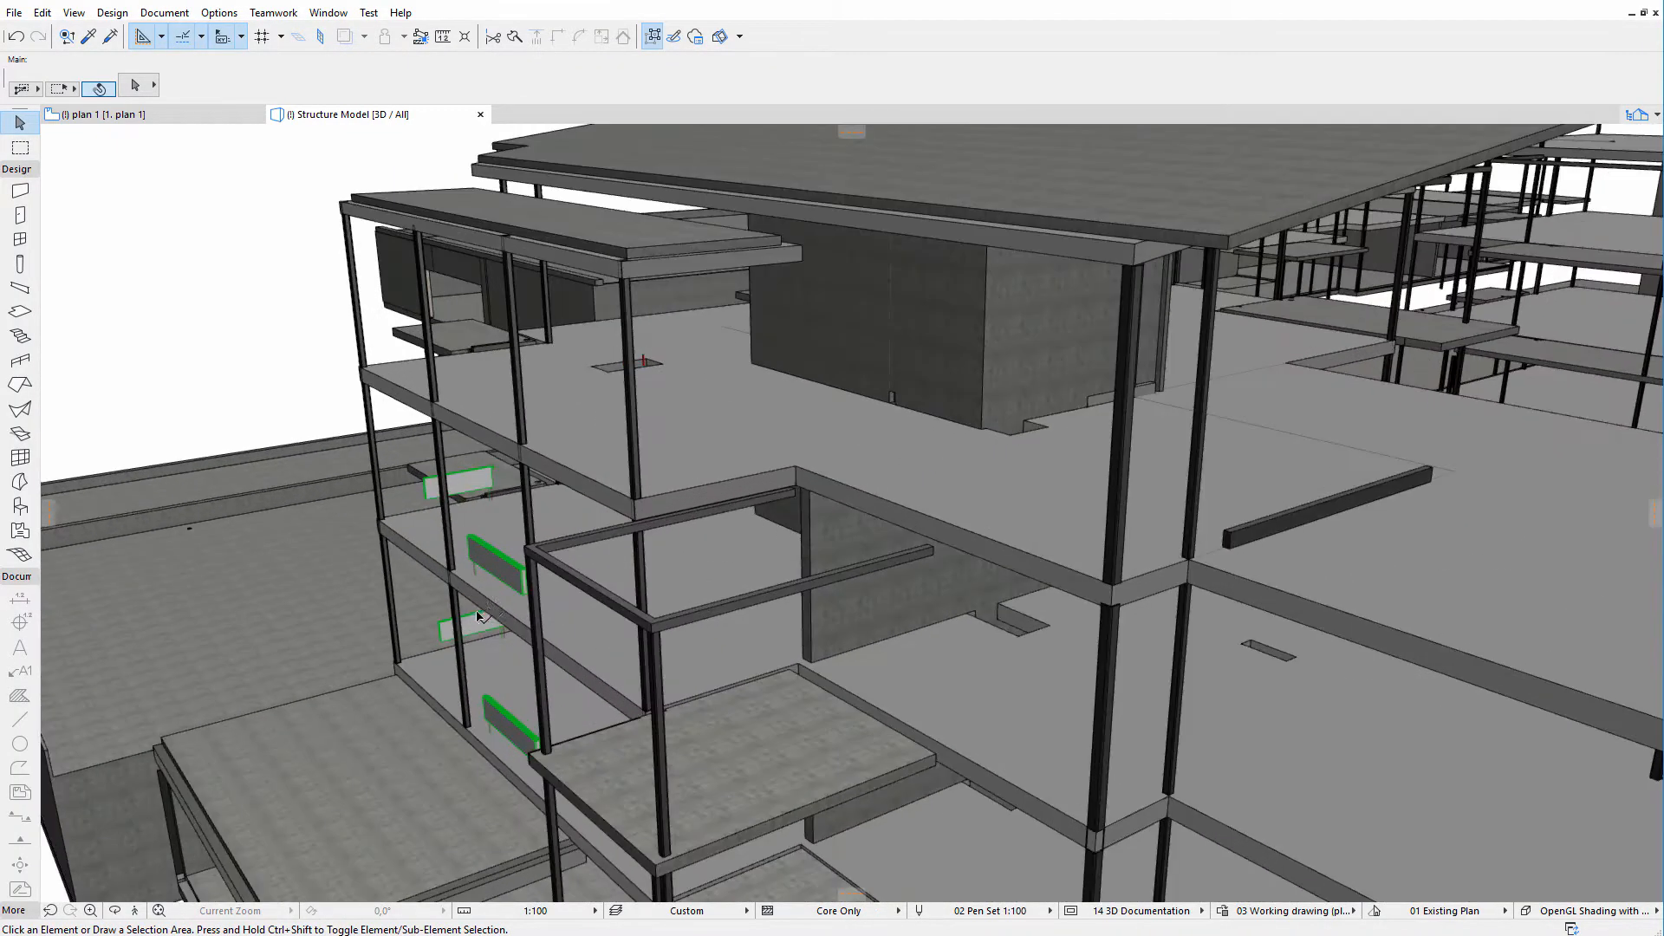
# Examine the hotlinked MEP elements in 3D, selecting the warm water pipe, sewer pipe and radiator to check their layers.
pyautogui.keyDown('shift'); pyautogui.moveTo(497, 608); pyautogui.dragTo(730, 559, button='middle'); pyautogui.keyUp('shift')
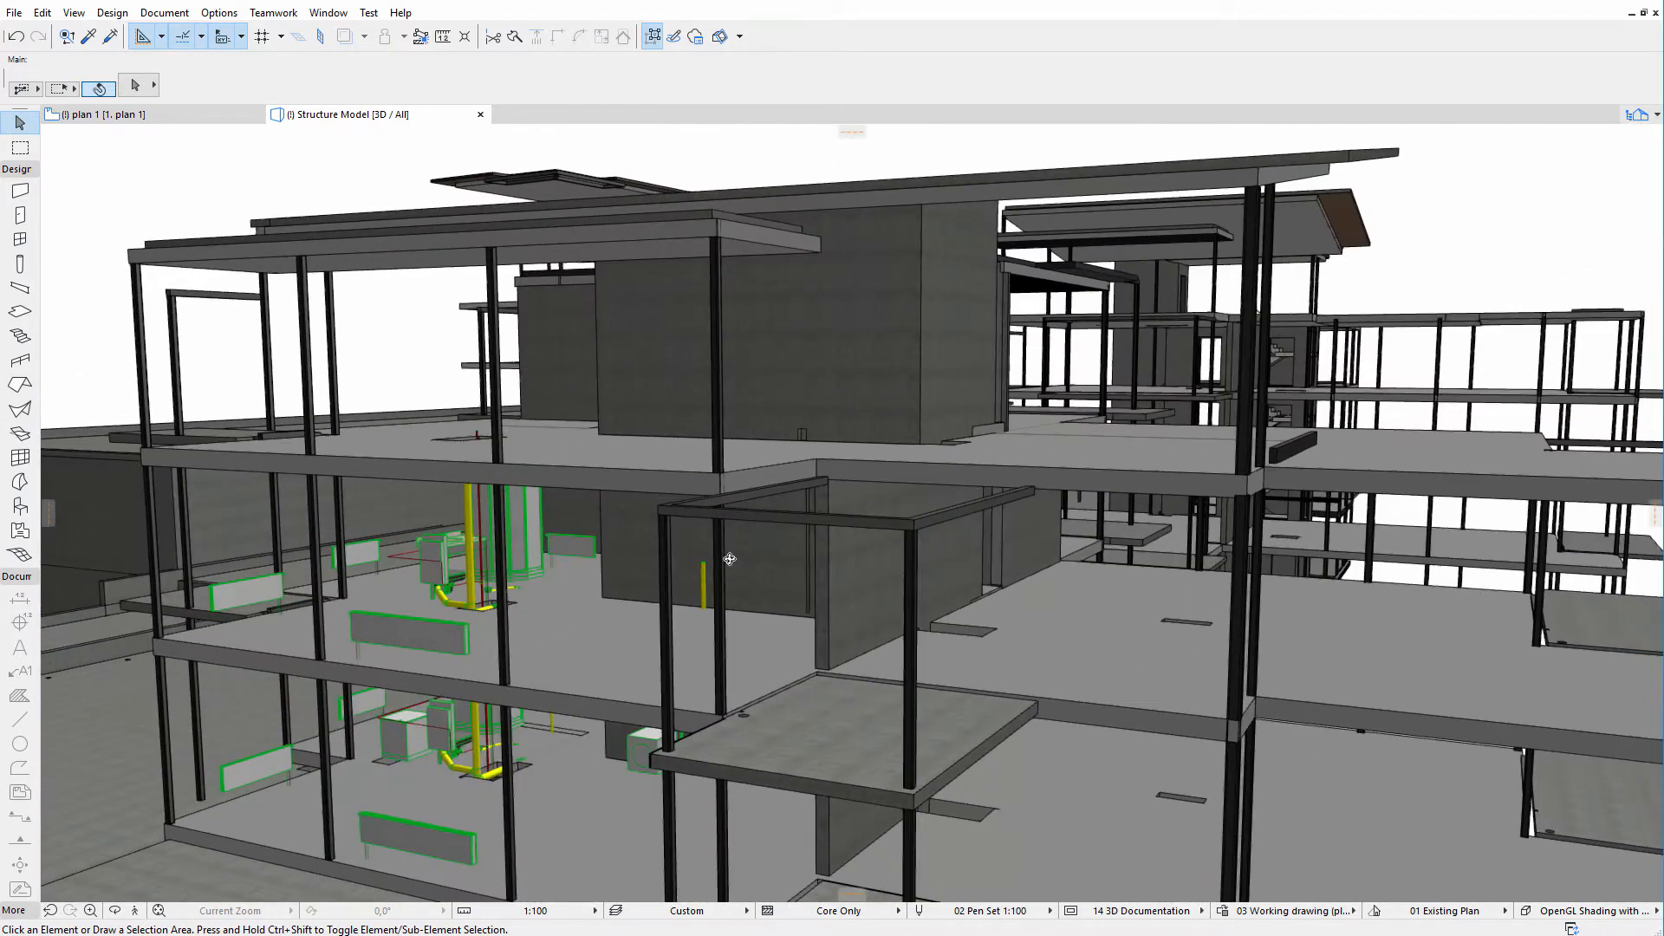
pyautogui.scroll(8, 409, 609)
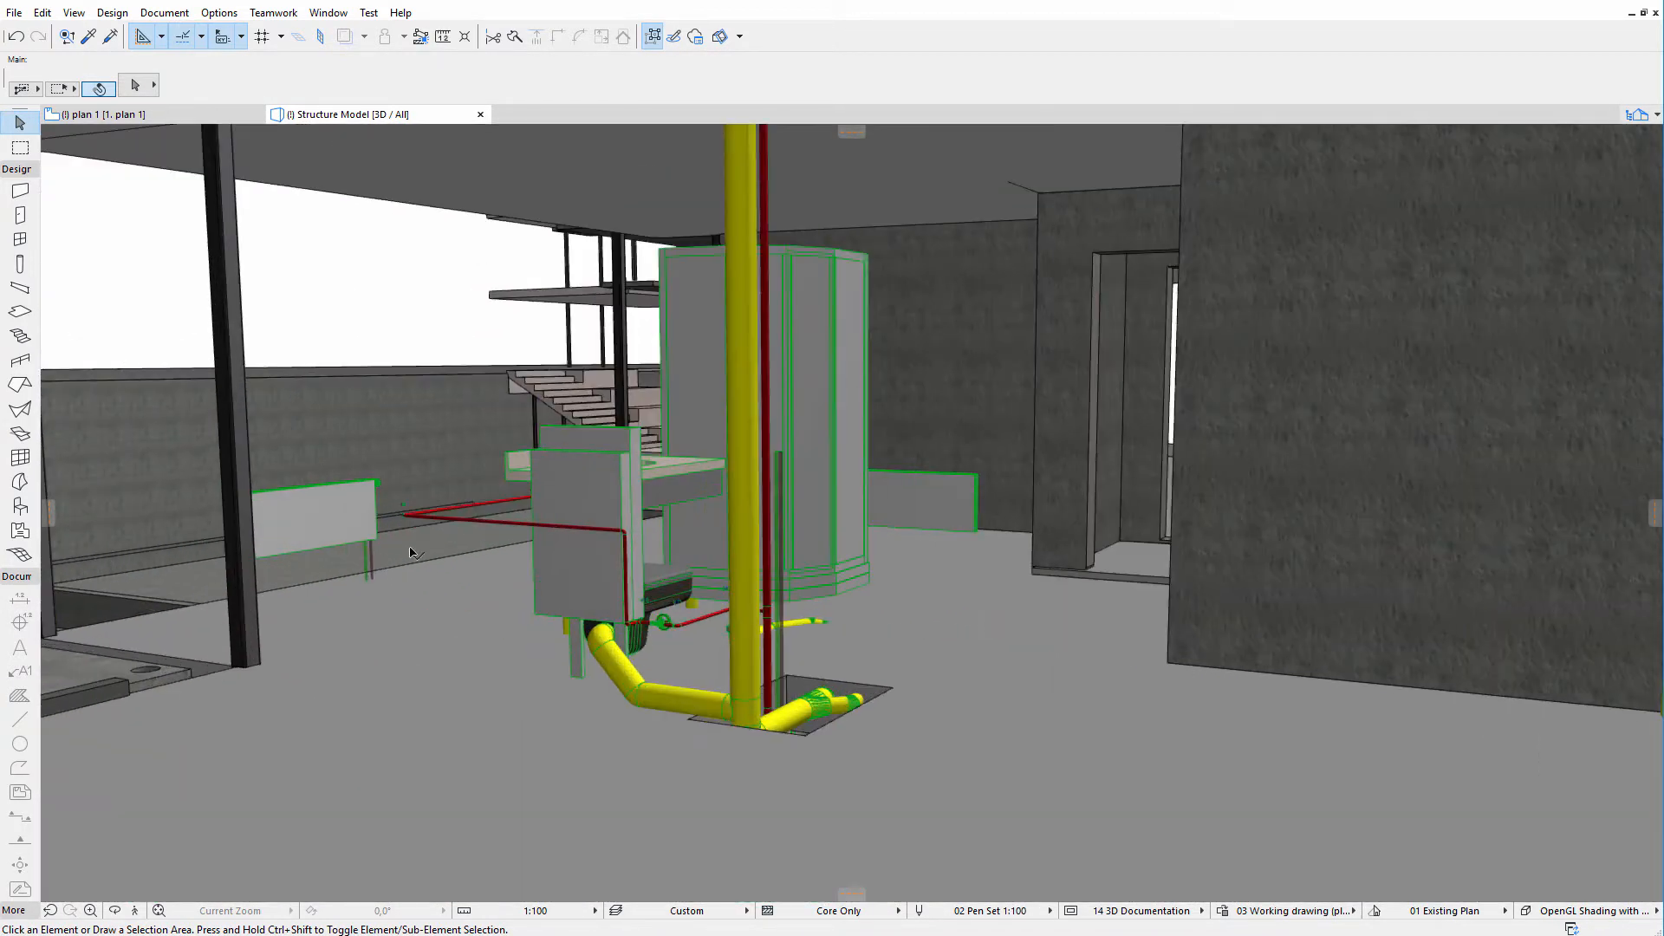
pyautogui.click(476, 525)
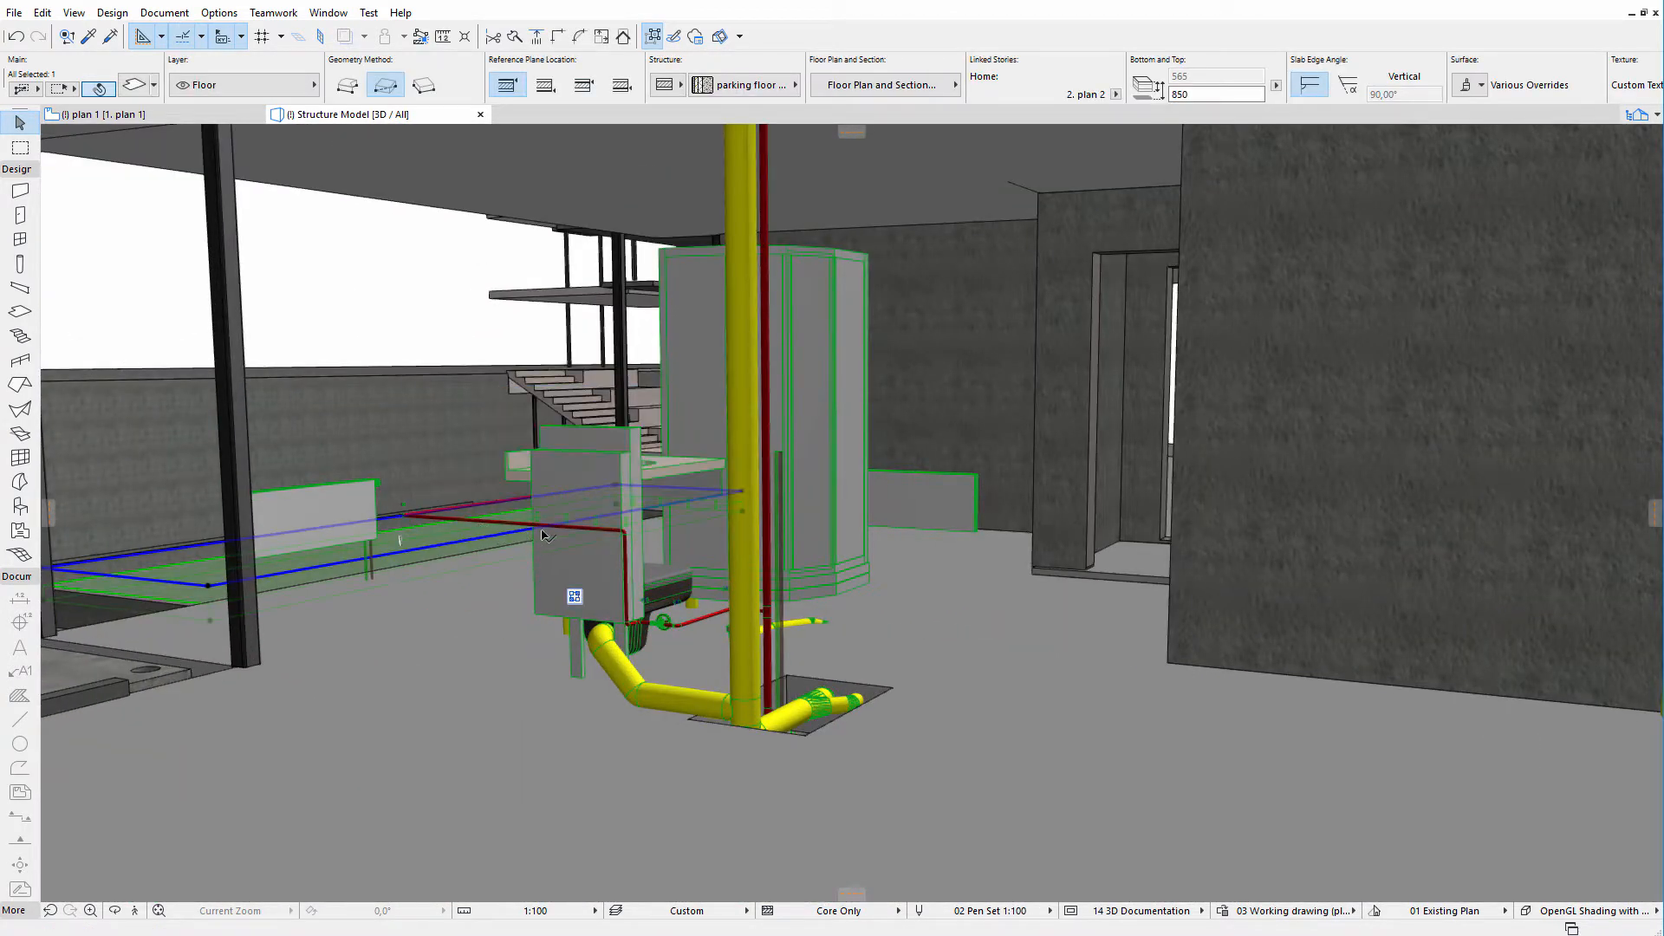
pyautogui.press('Escape')
pyautogui.click(569, 532)
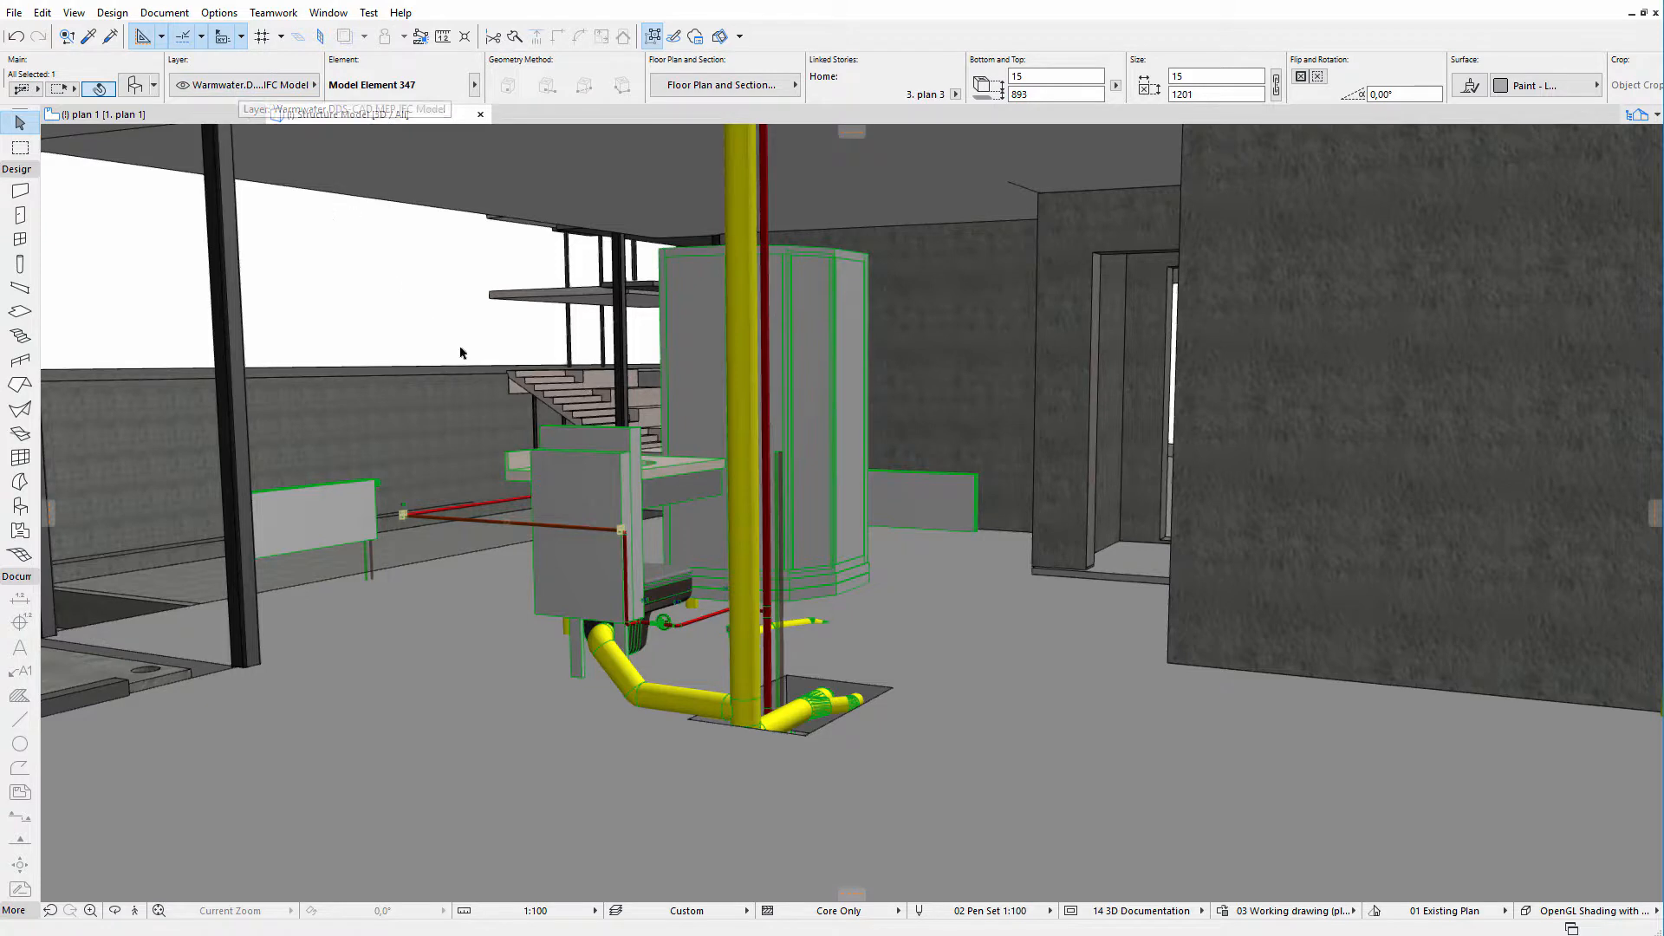
pyautogui.scroll(-5, 492, 384)
pyautogui.scroll(-2, 492, 384)
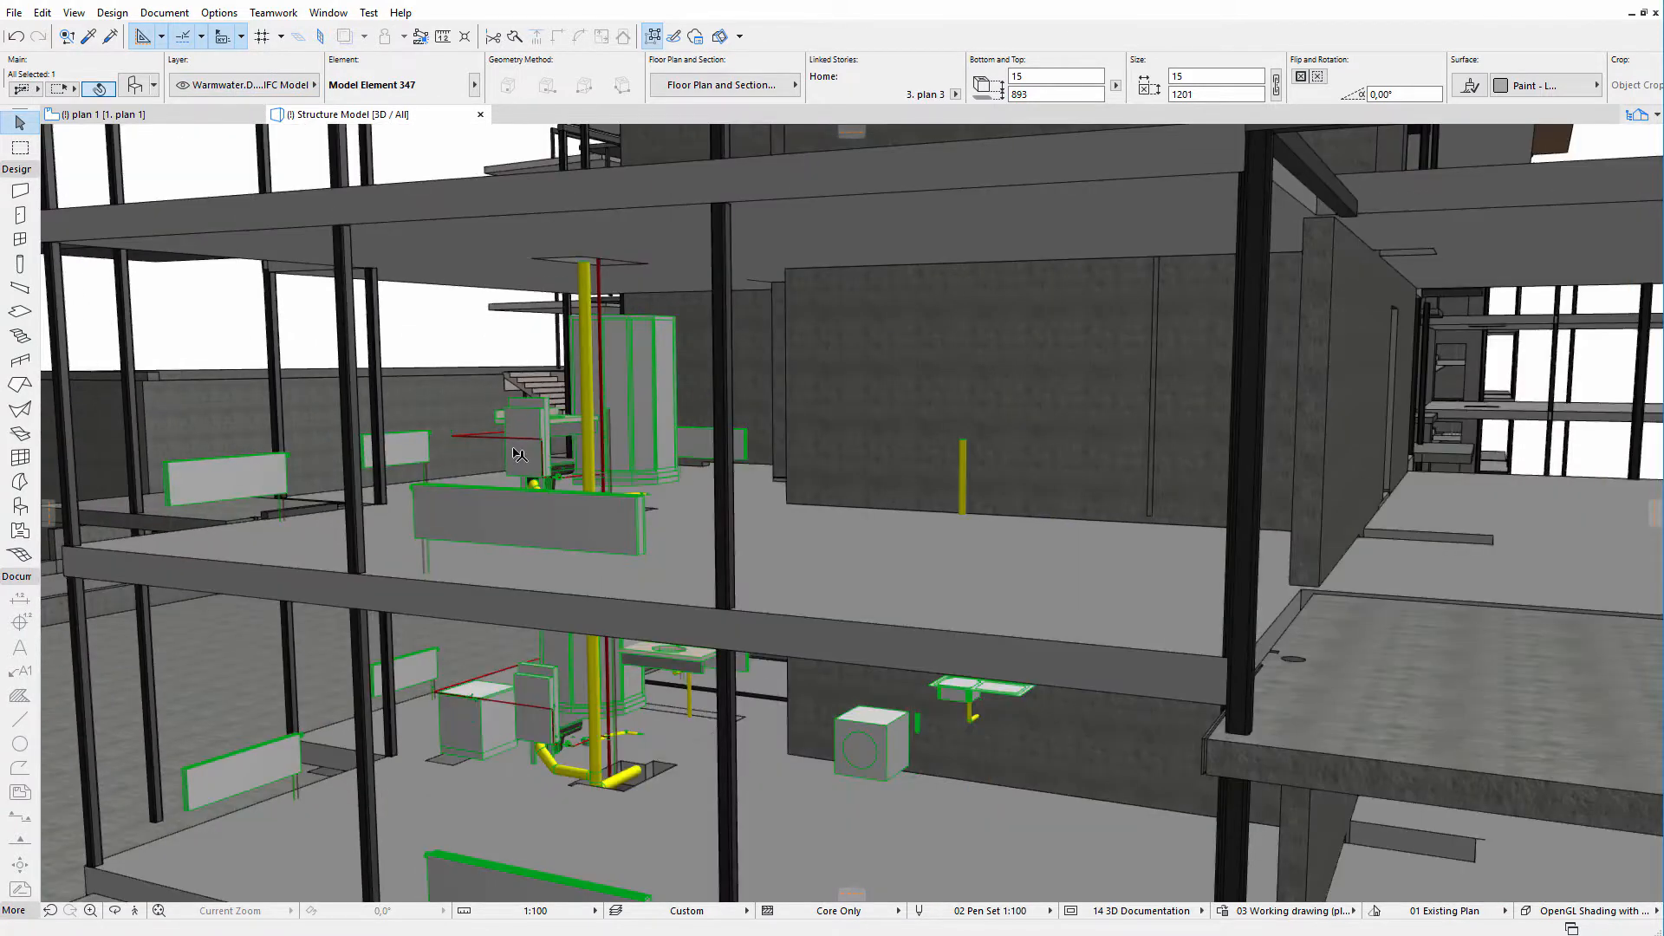
pyautogui.click(593, 400)
pyautogui.moveTo(593, 400)
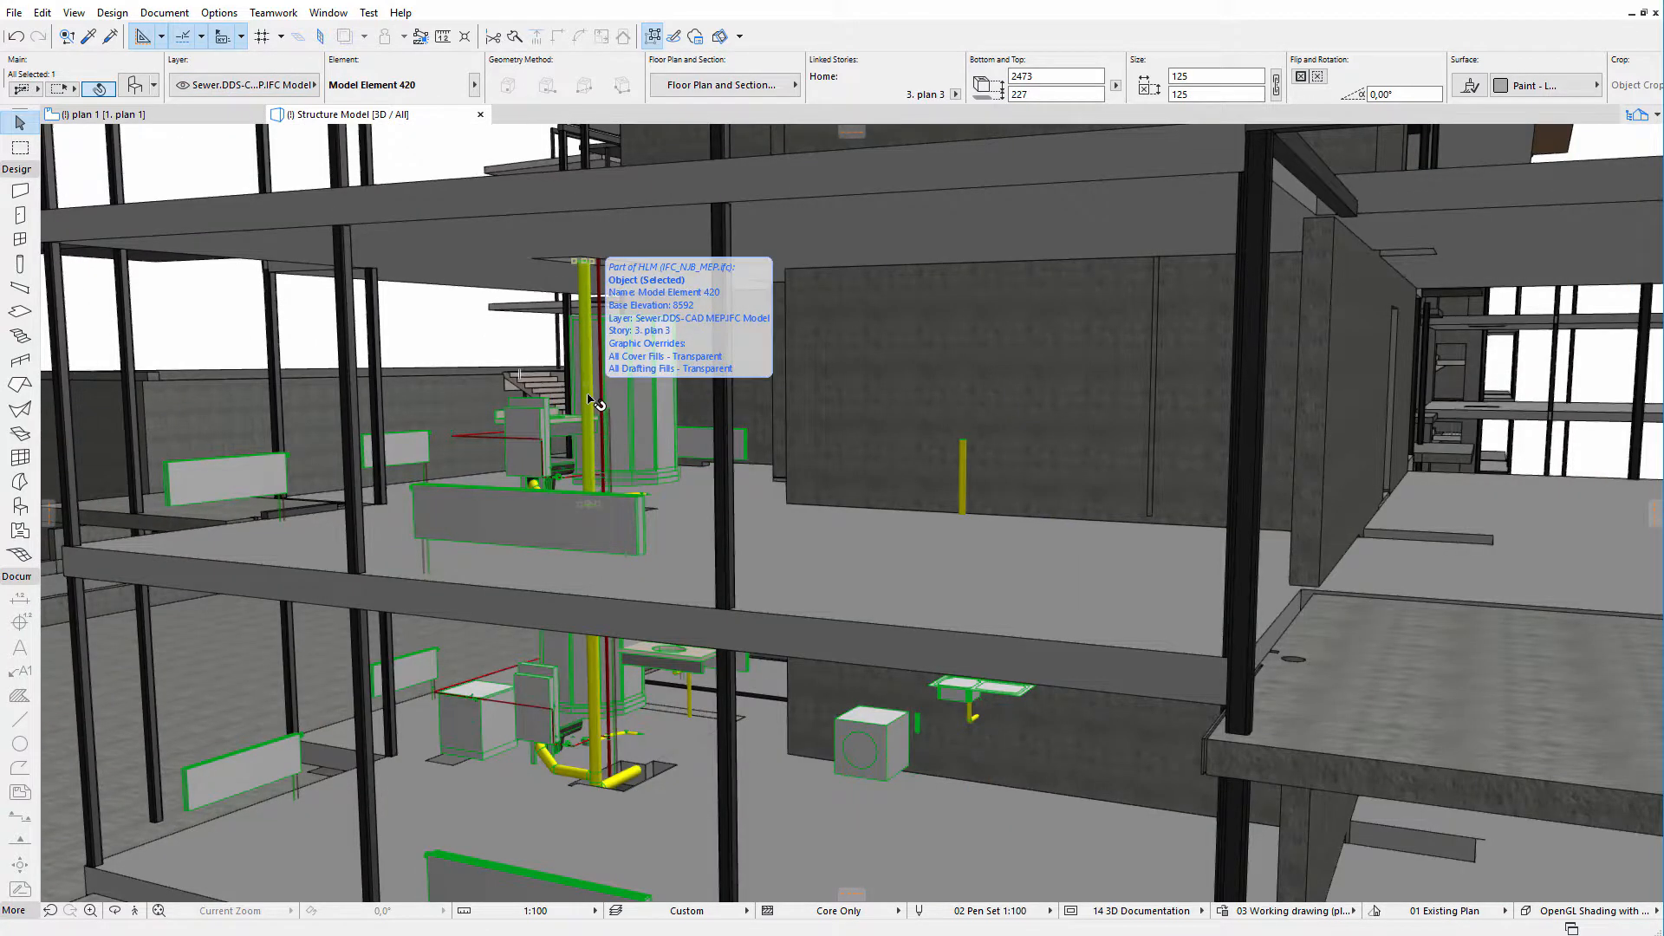
pyautogui.click(544, 523)
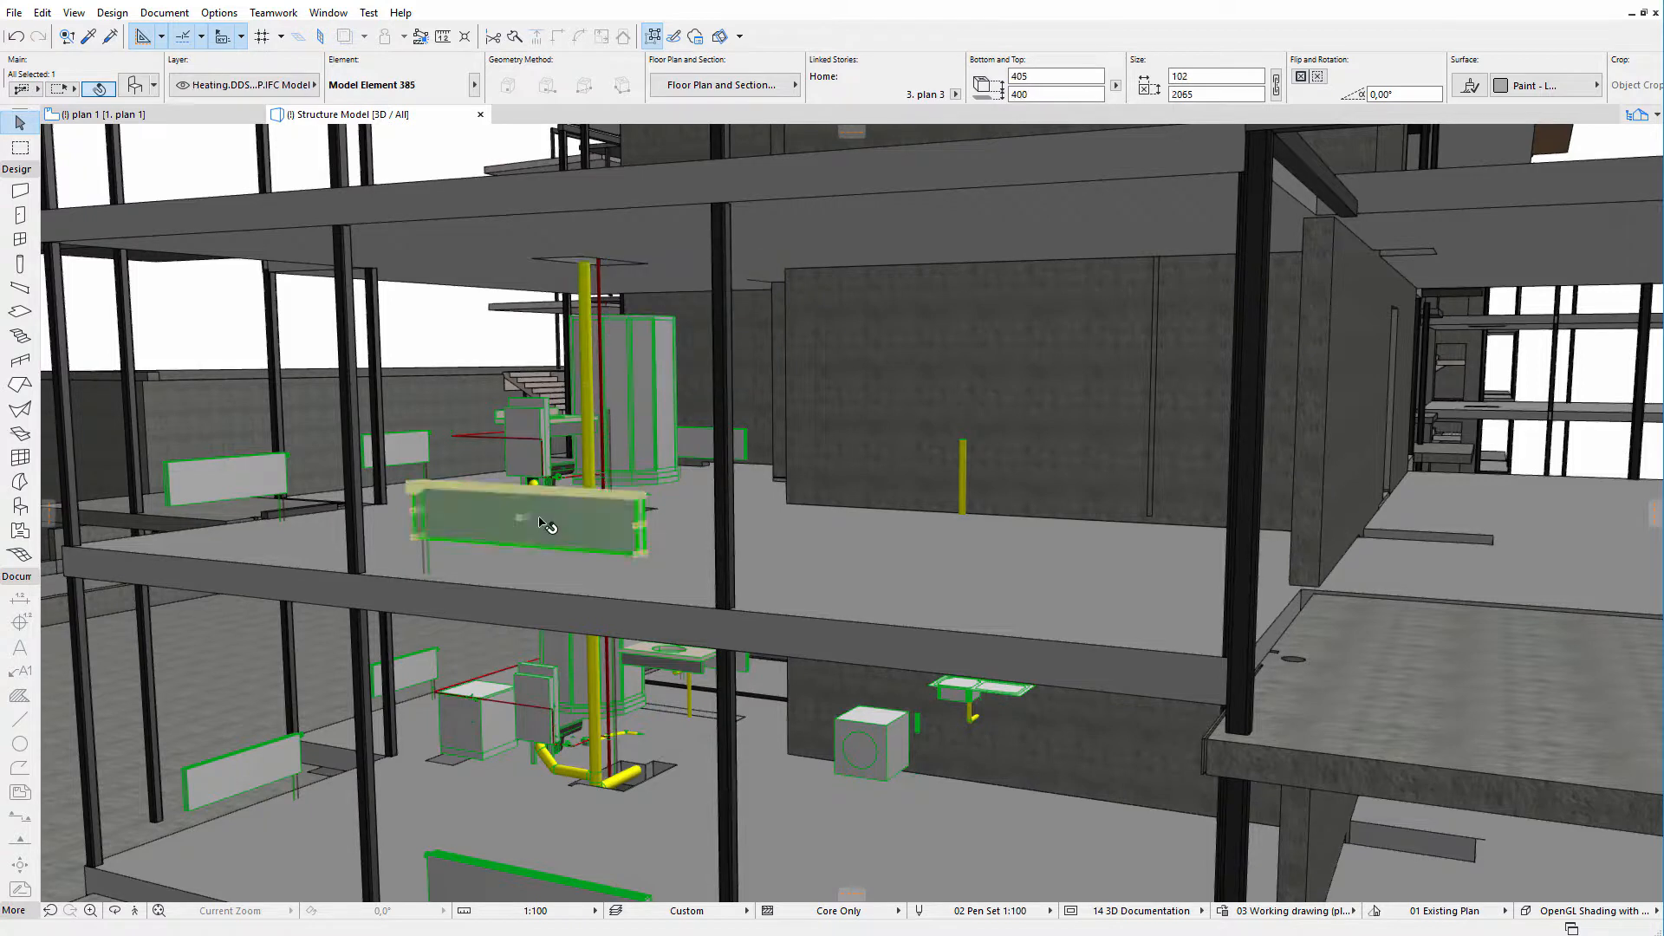
pyautogui.moveTo(543, 523)
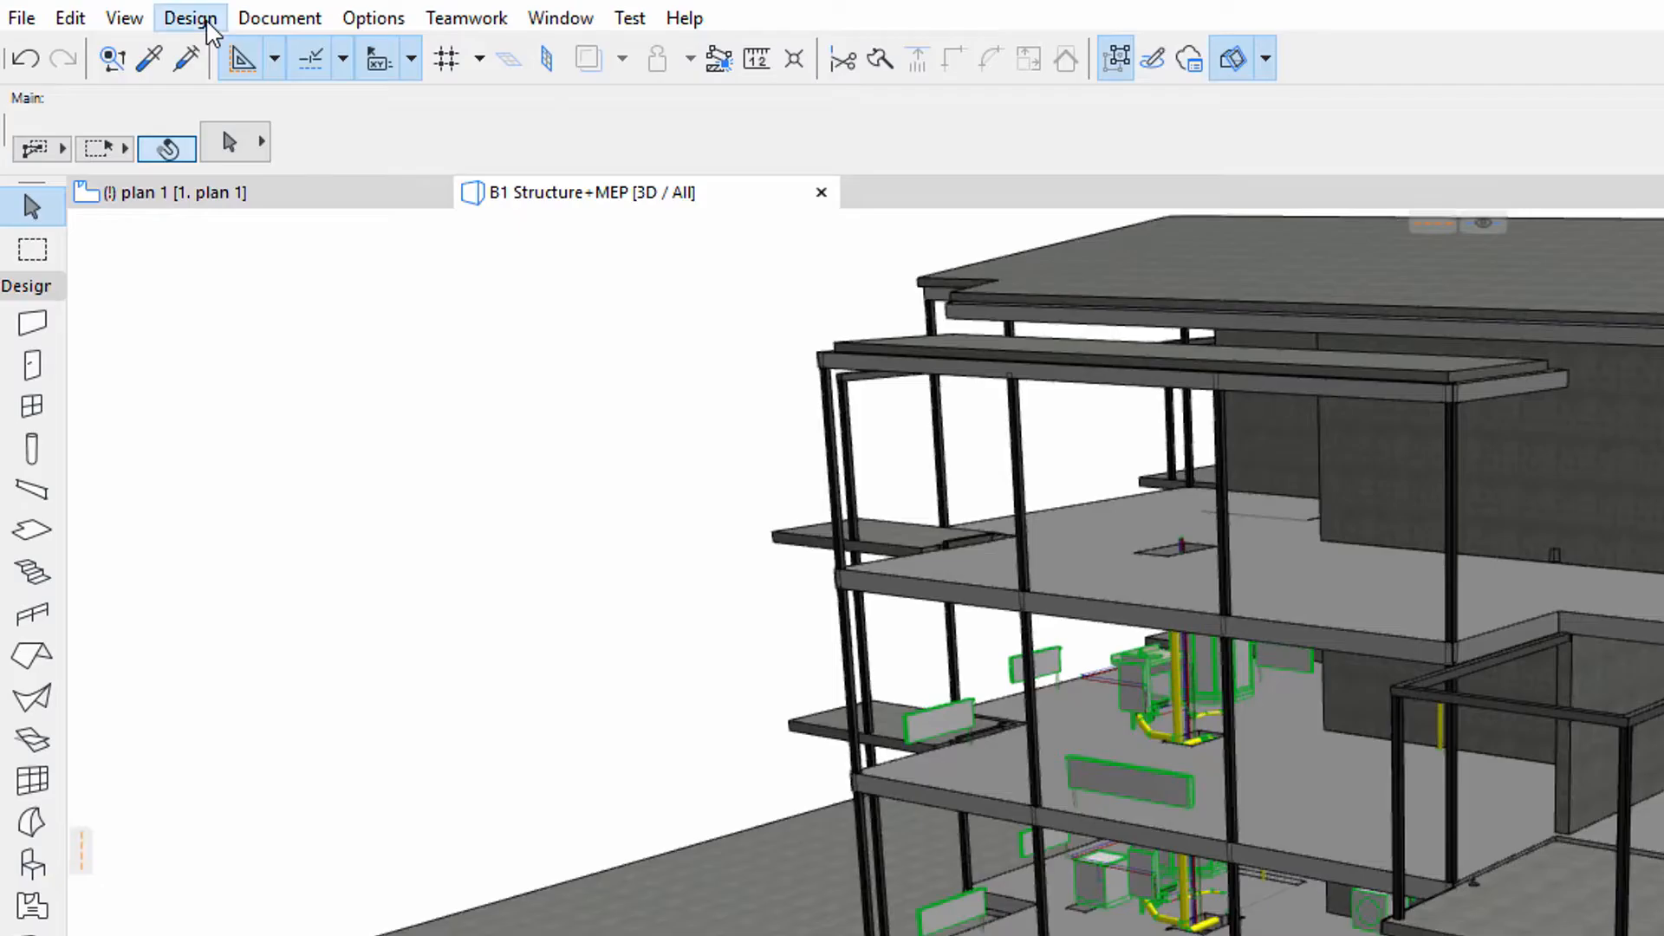
# Open Collision Detection for the B1 Structure+MEP view and browse the criteria that can be added to Group 1 and Group 2.
pyautogui.click(120, 14)
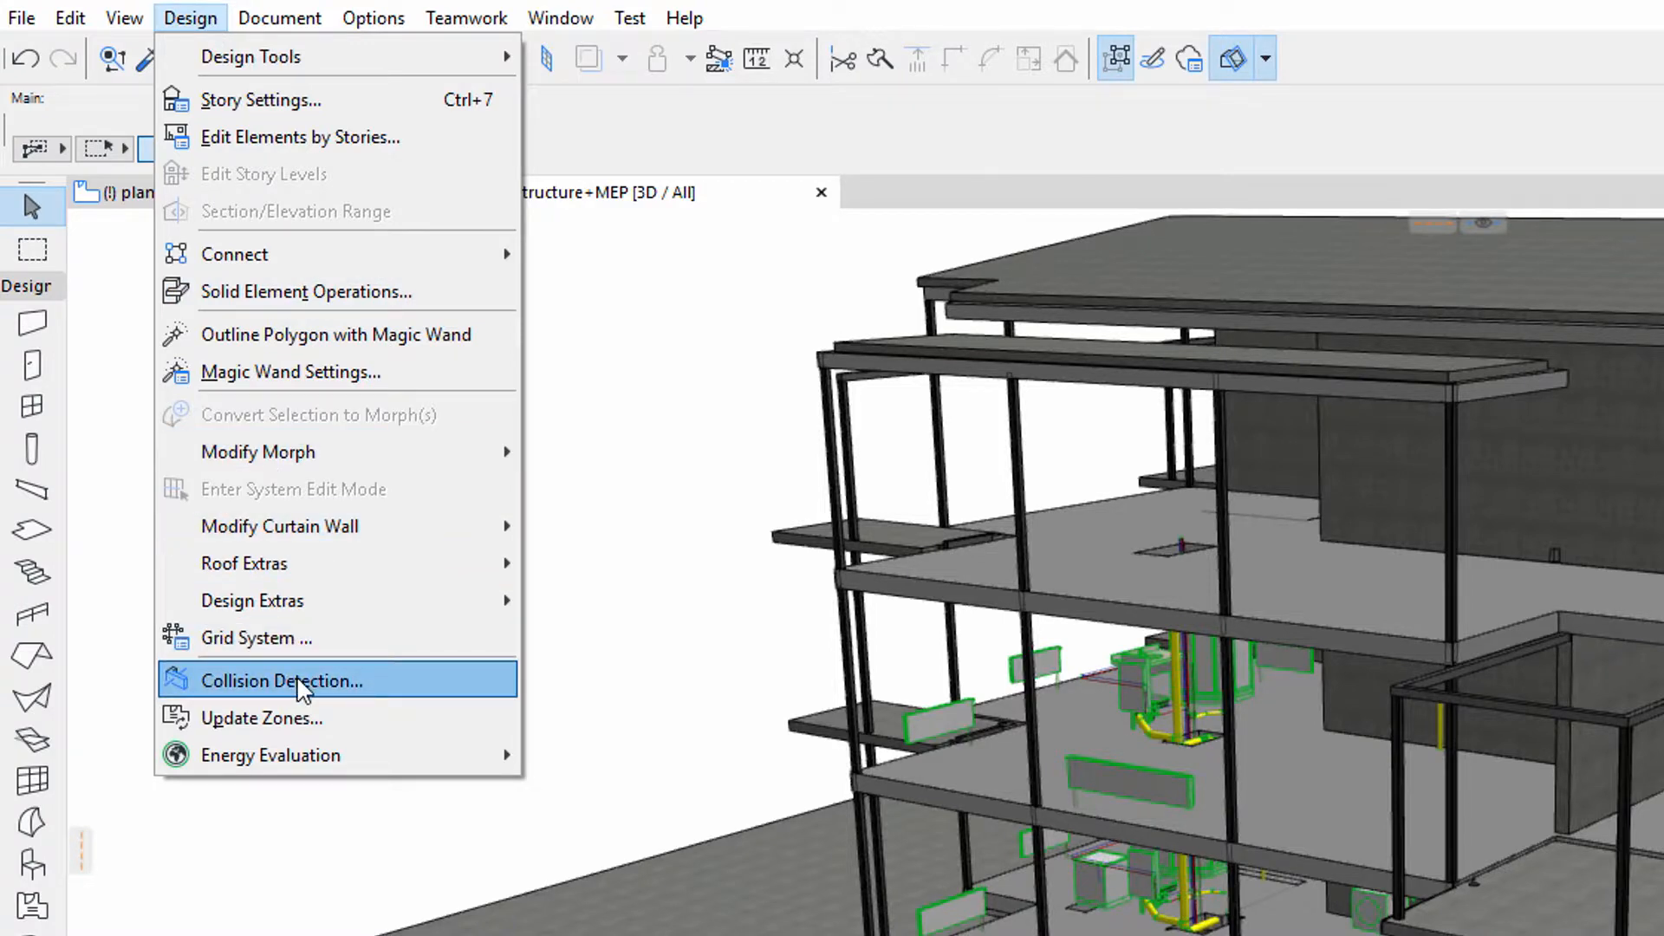
pyautogui.click(300, 683)
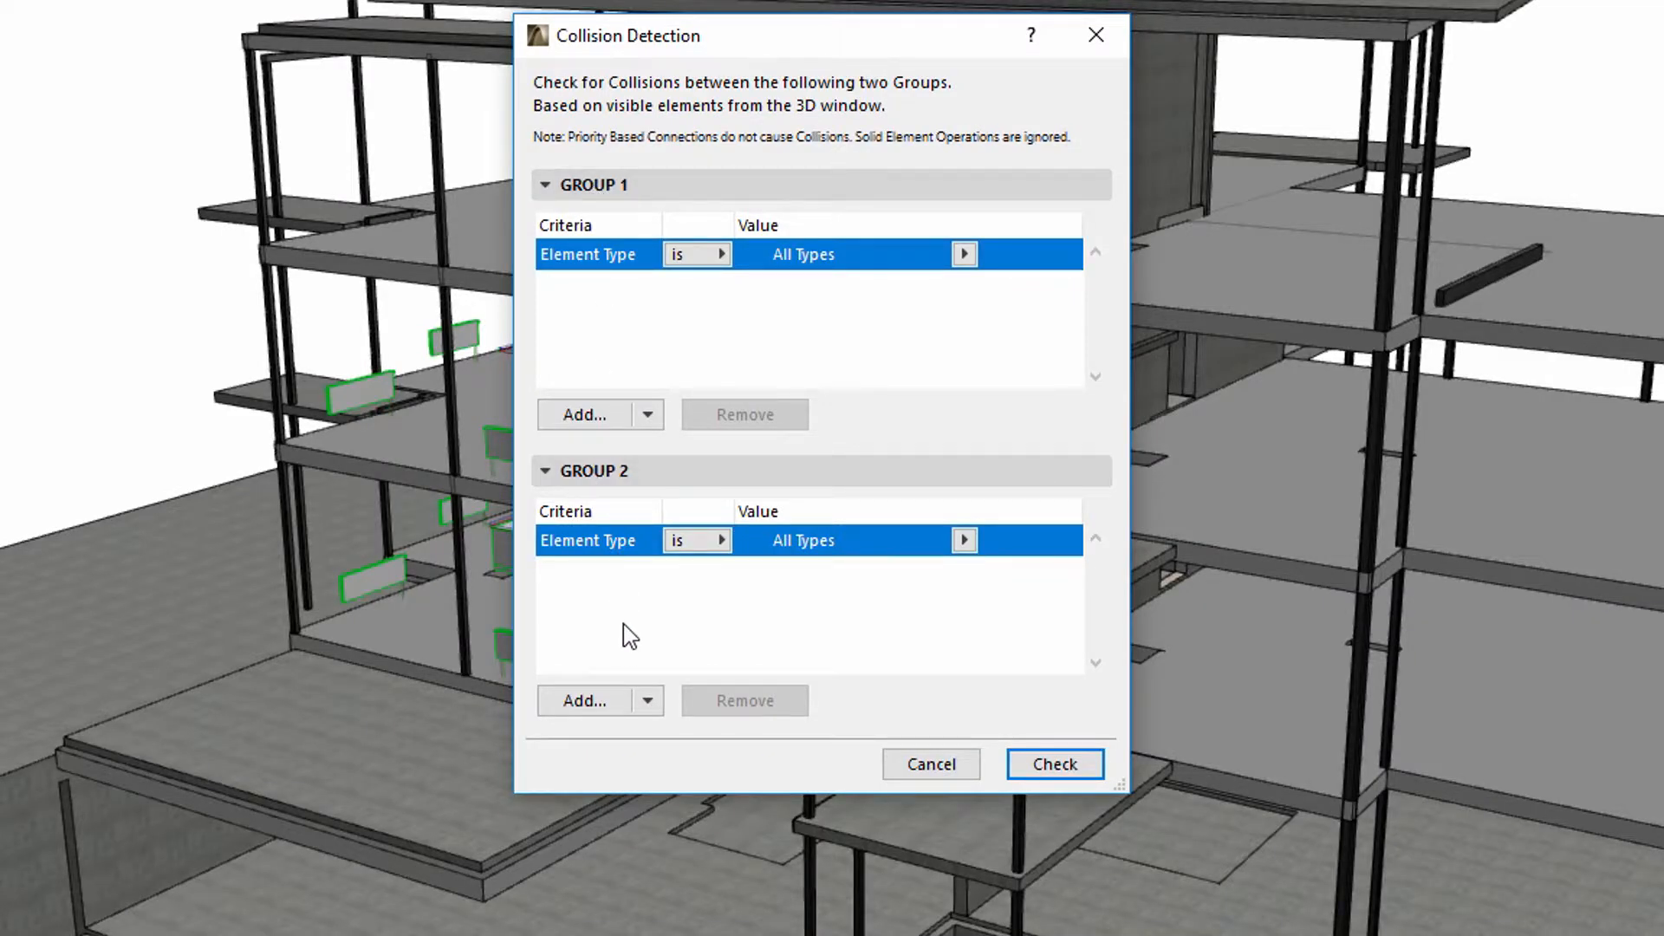
pyautogui.click(604, 416)
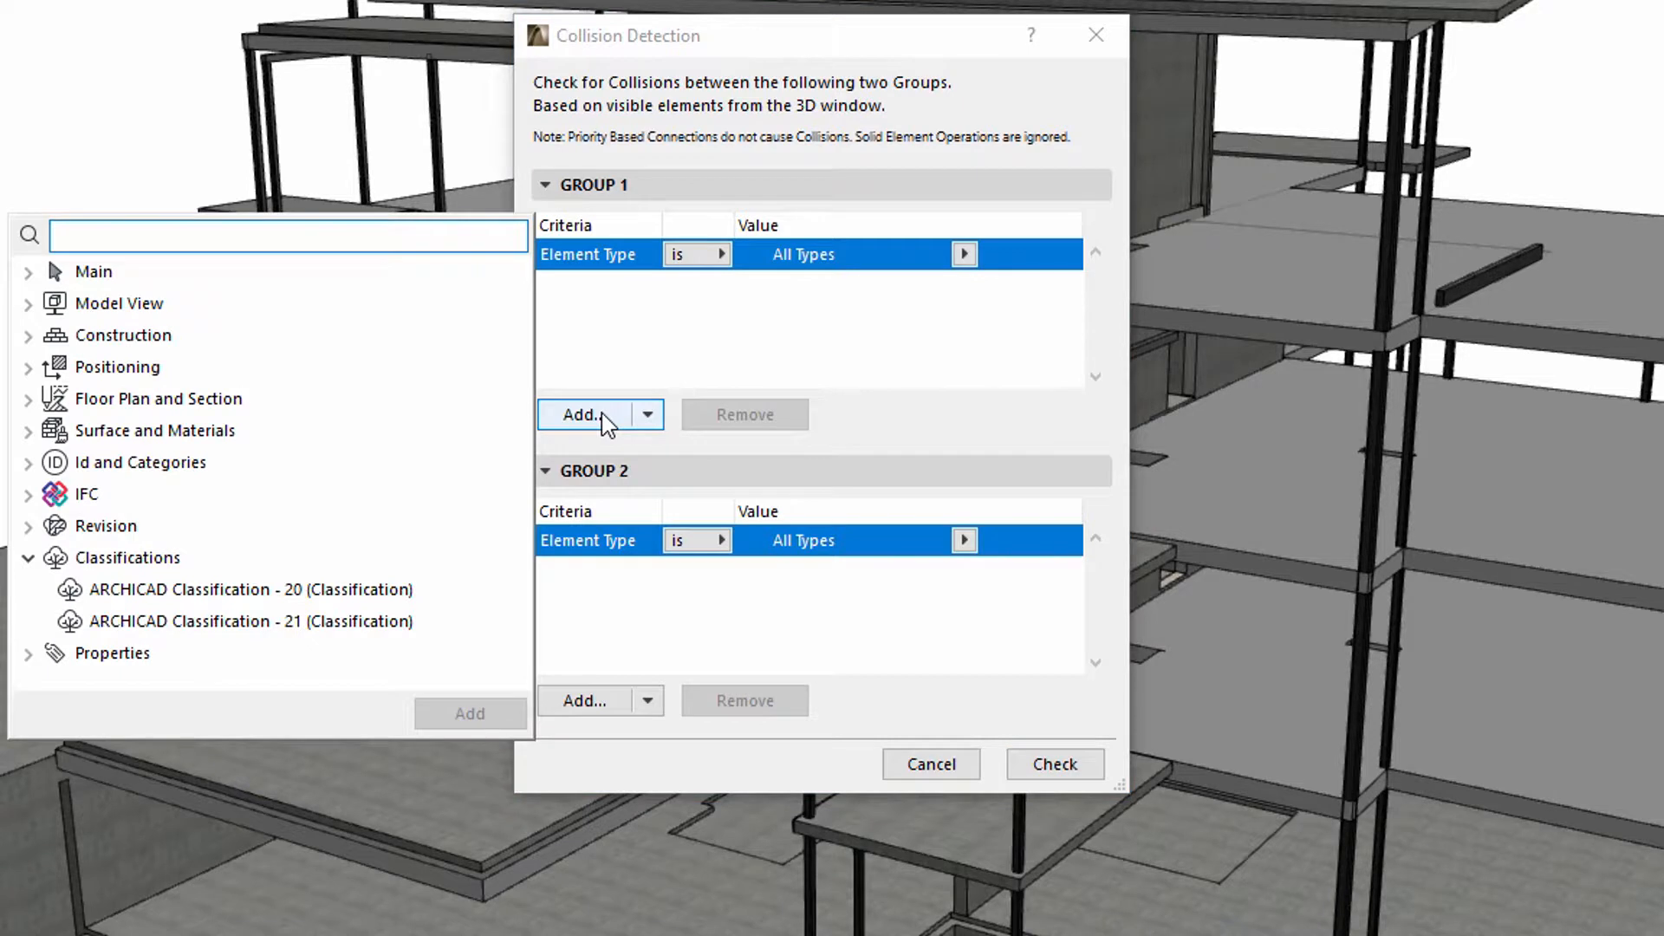
pyautogui.click(603, 414)
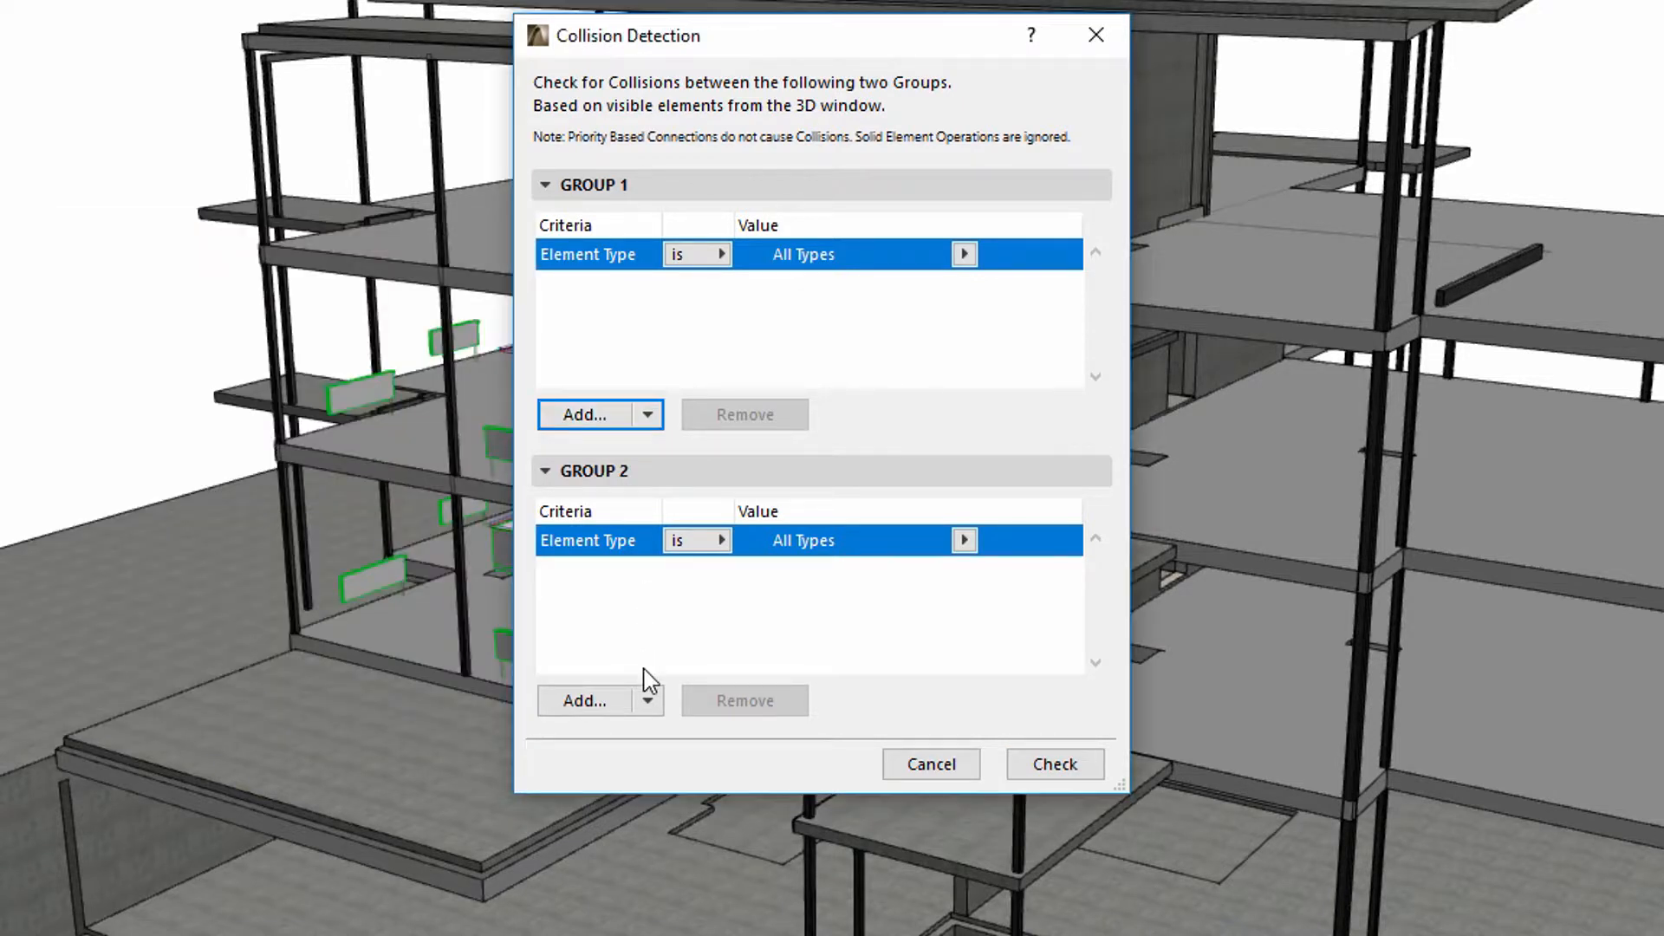
pyautogui.click(627, 694)
pyautogui.click(627, 698)
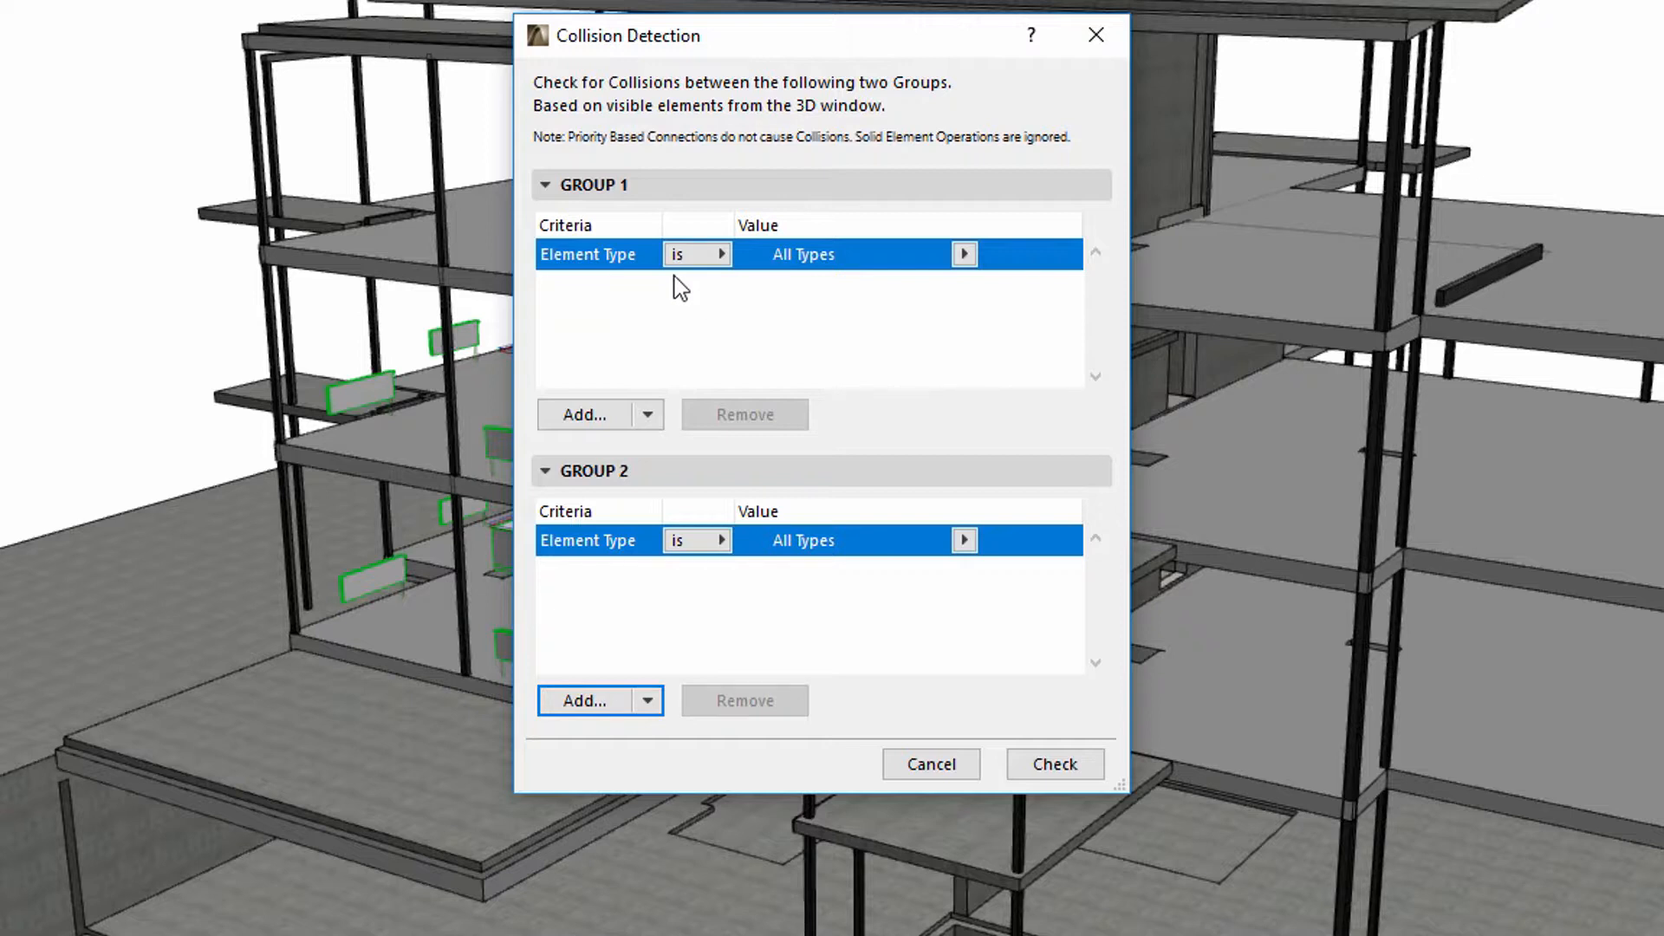
# Add the ARCHICAD Classification - 20 criterion to Group 1 and set its value to Wall.
pyautogui.click(583, 415)
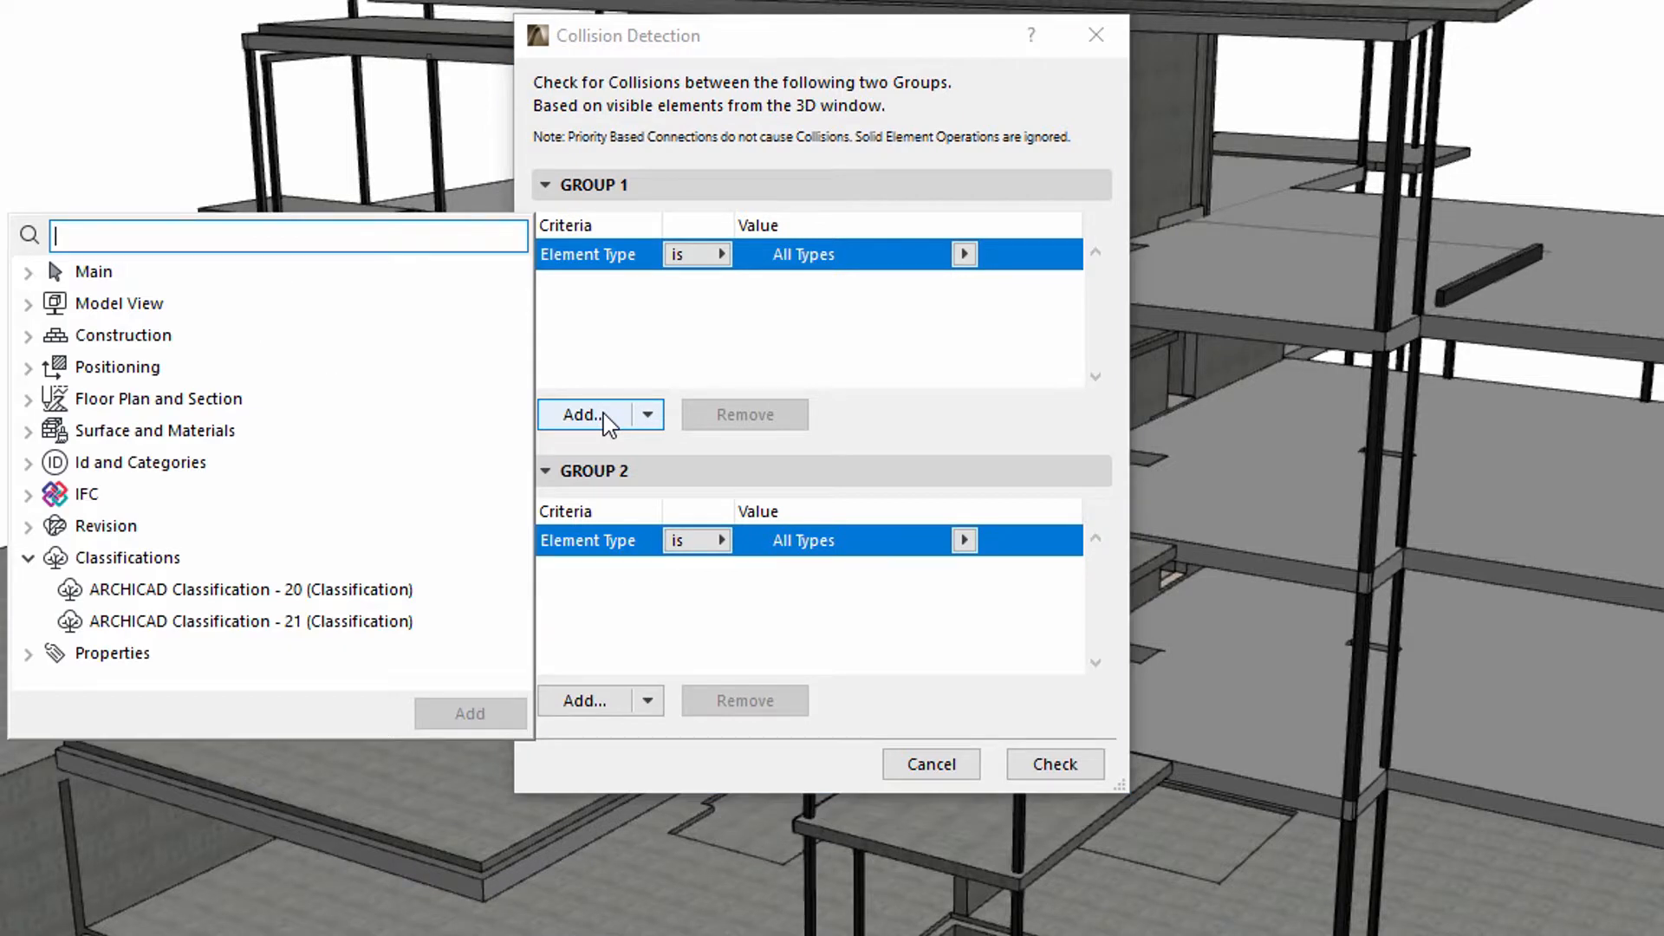
pyautogui.click(386, 590)
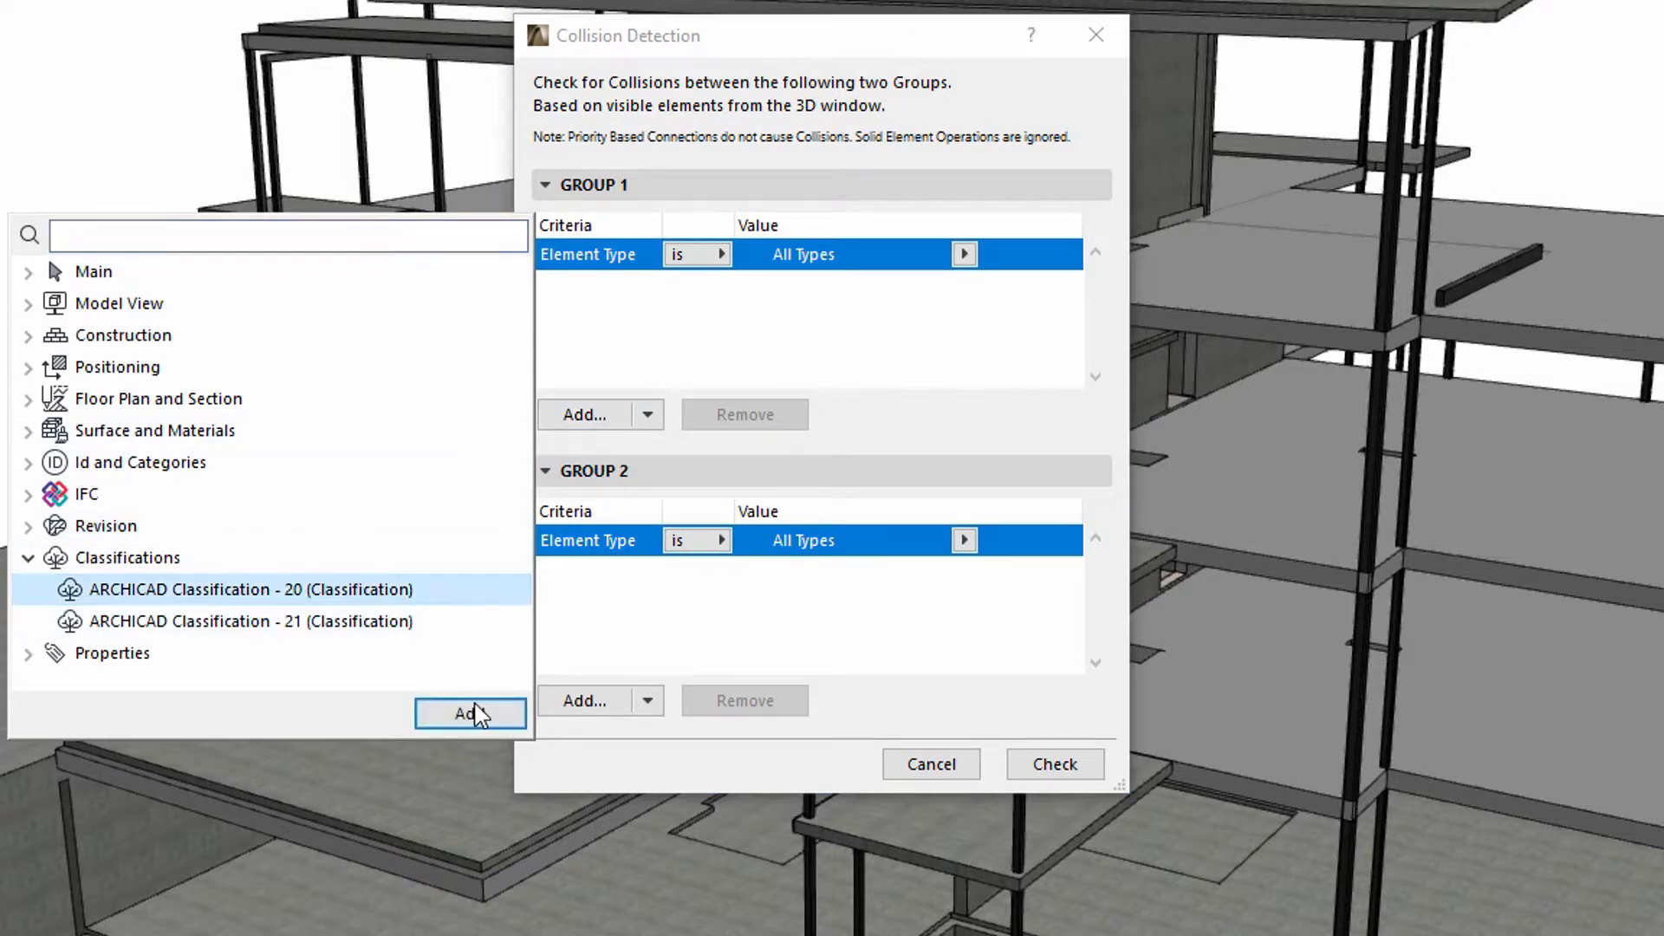
pyautogui.click(472, 713)
pyautogui.click(915, 406)
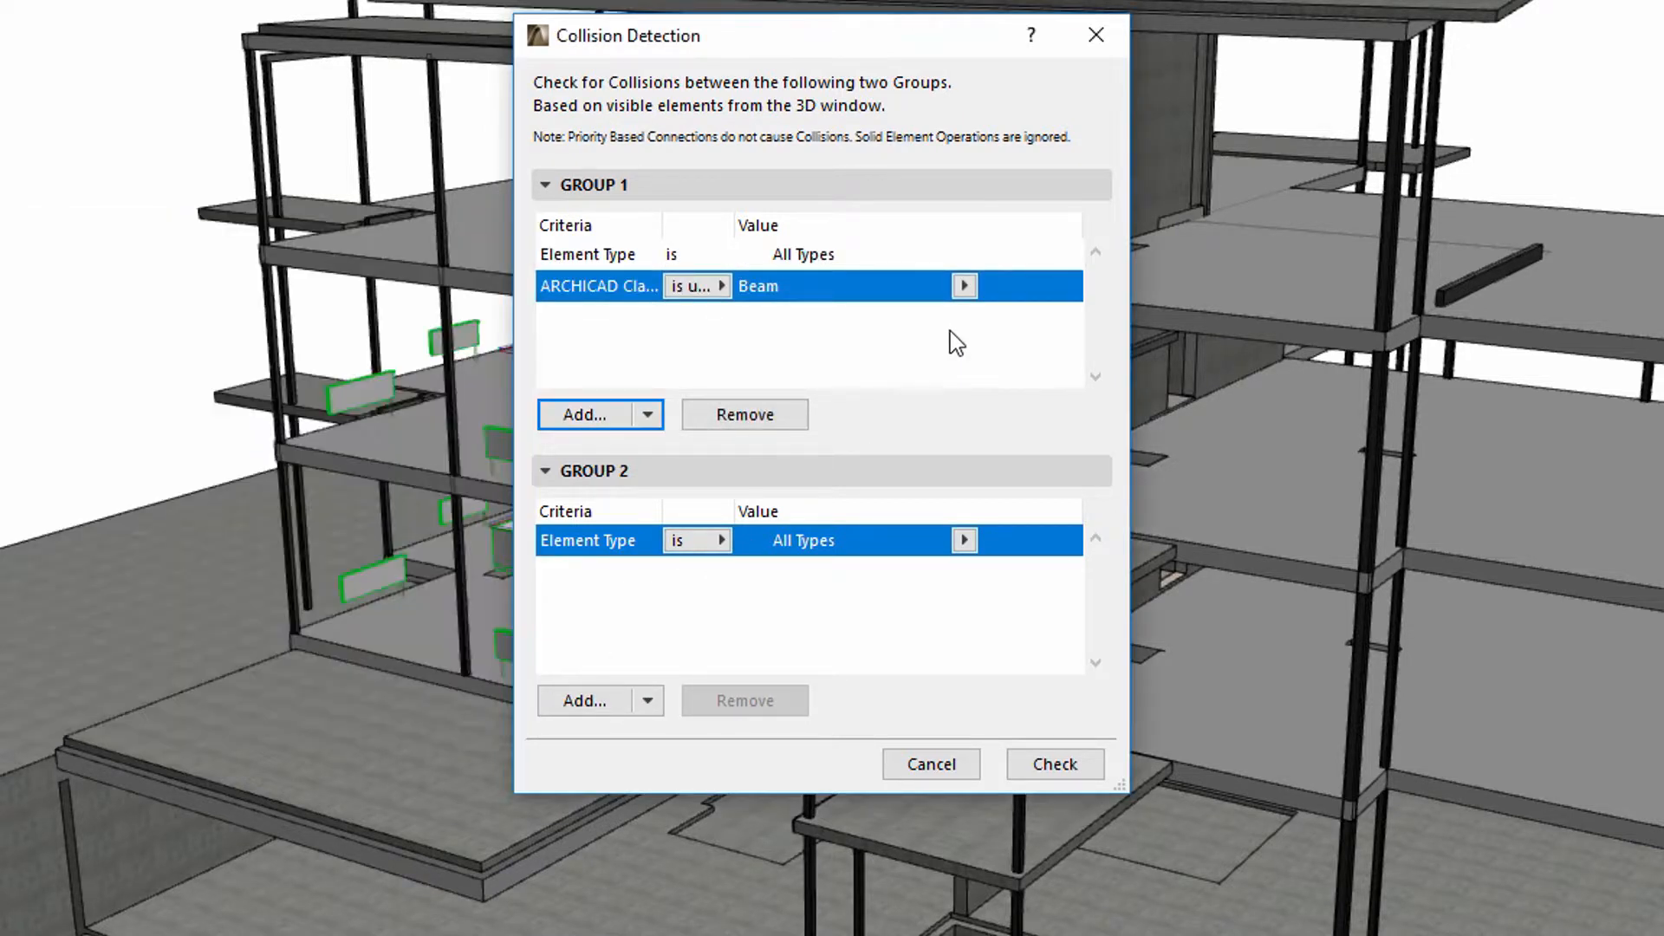
pyautogui.click(964, 286)
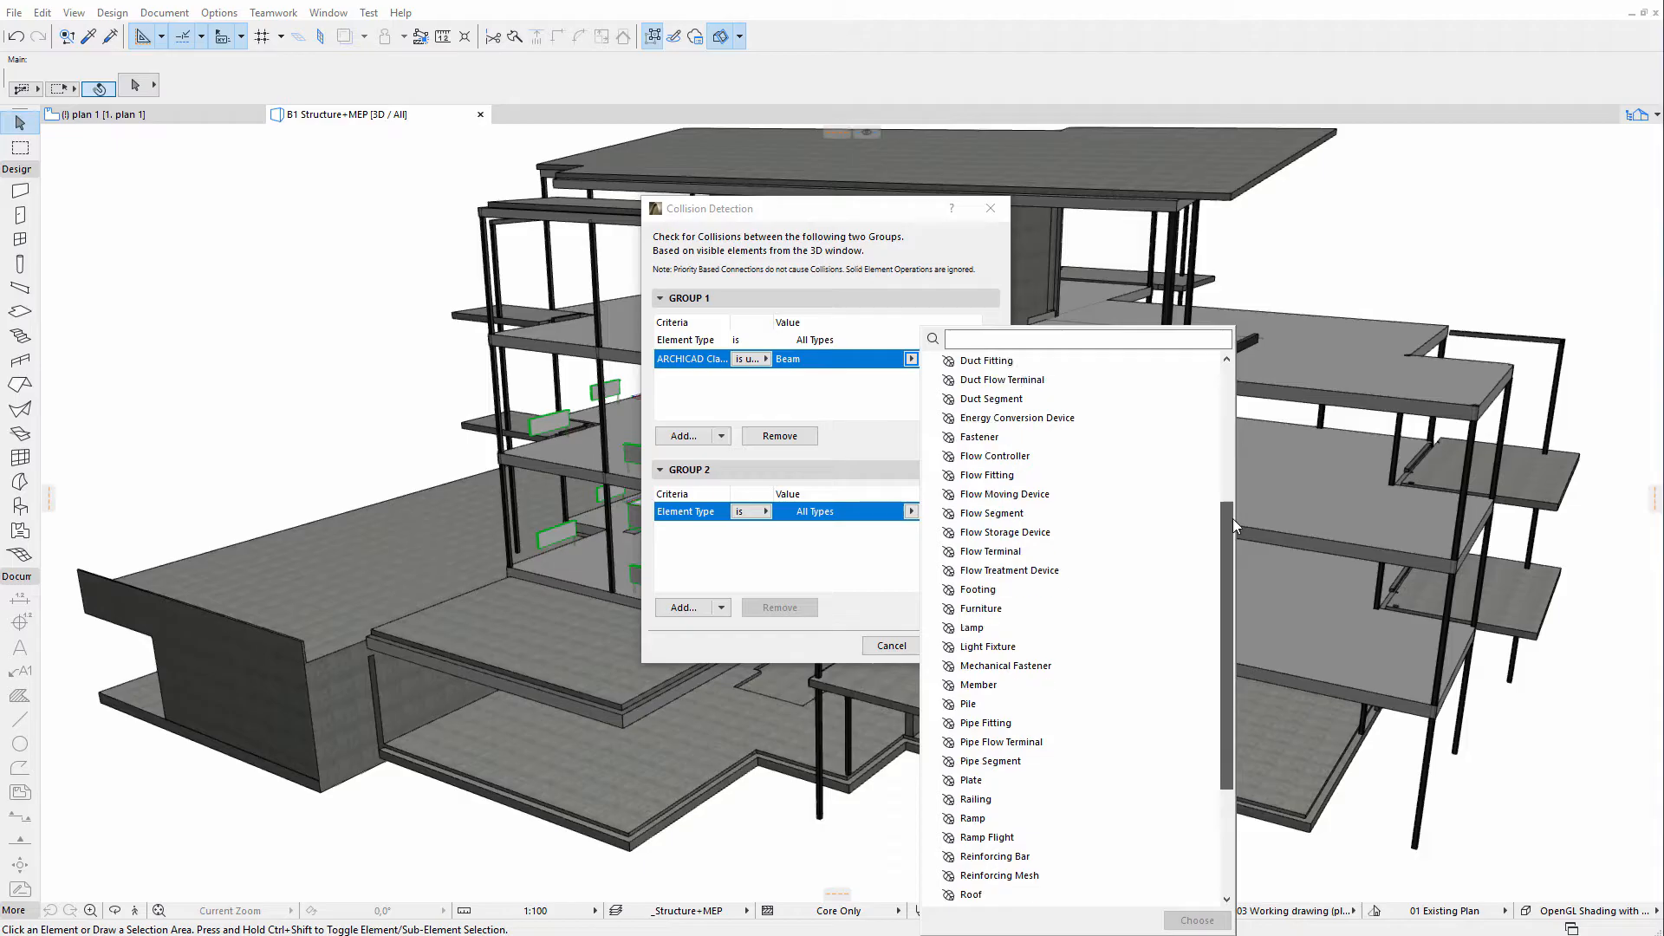
pyautogui.scroll(-2, 1507, 629)
pyautogui.scroll(-2, 1238, 585)
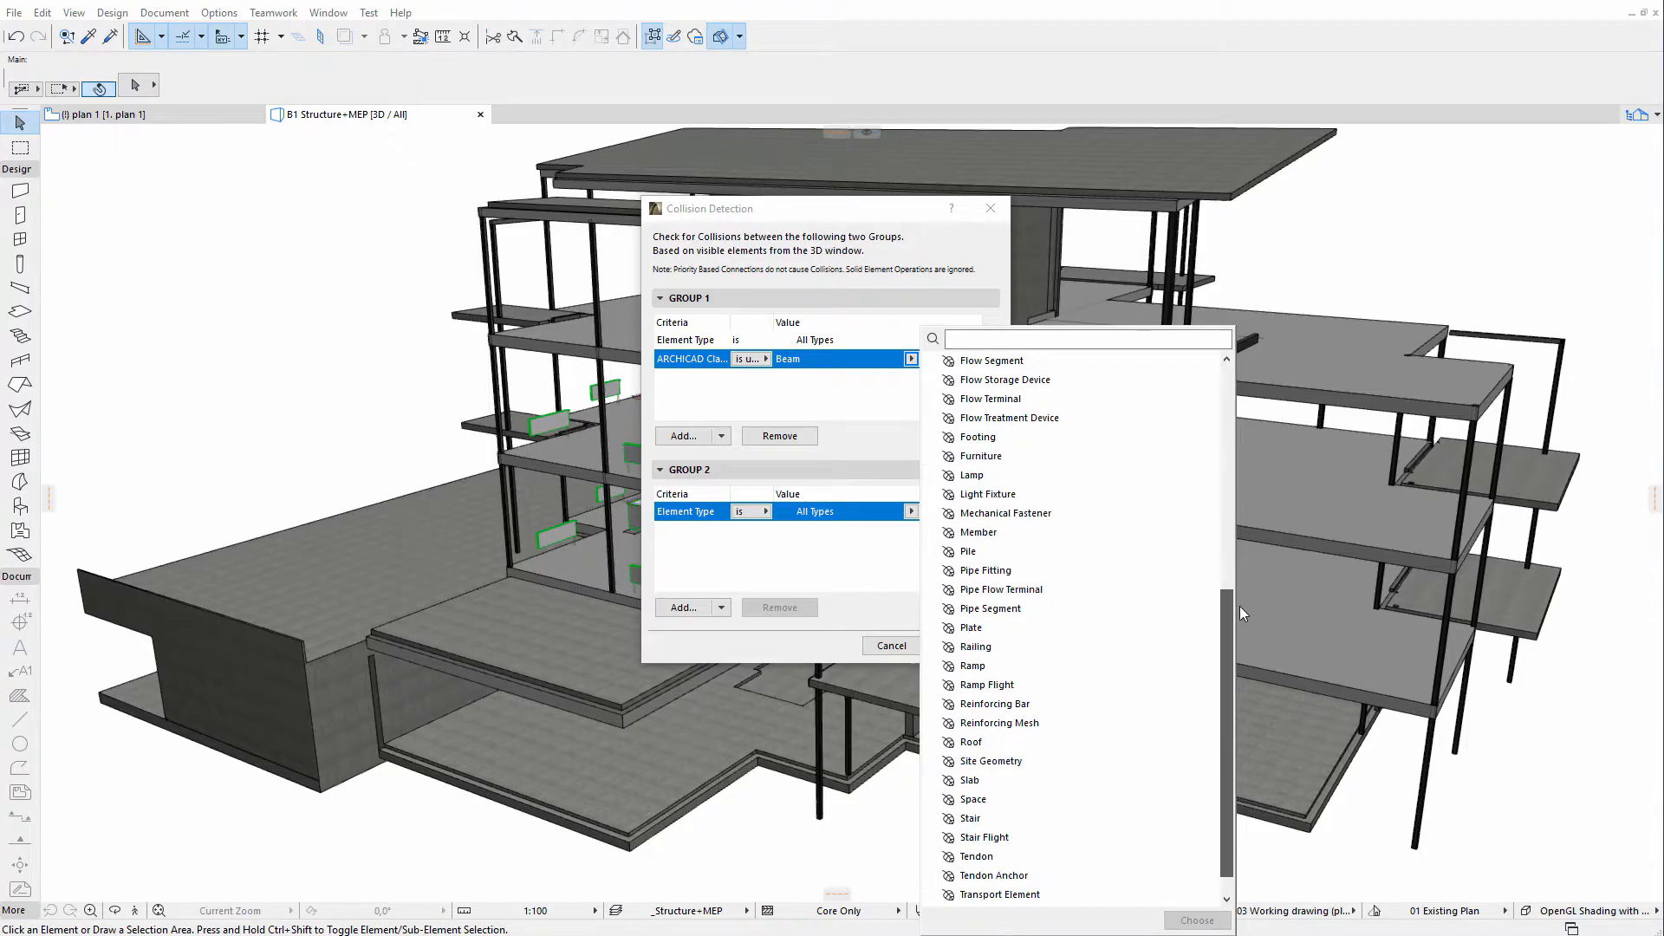
pyautogui.click(985, 878)
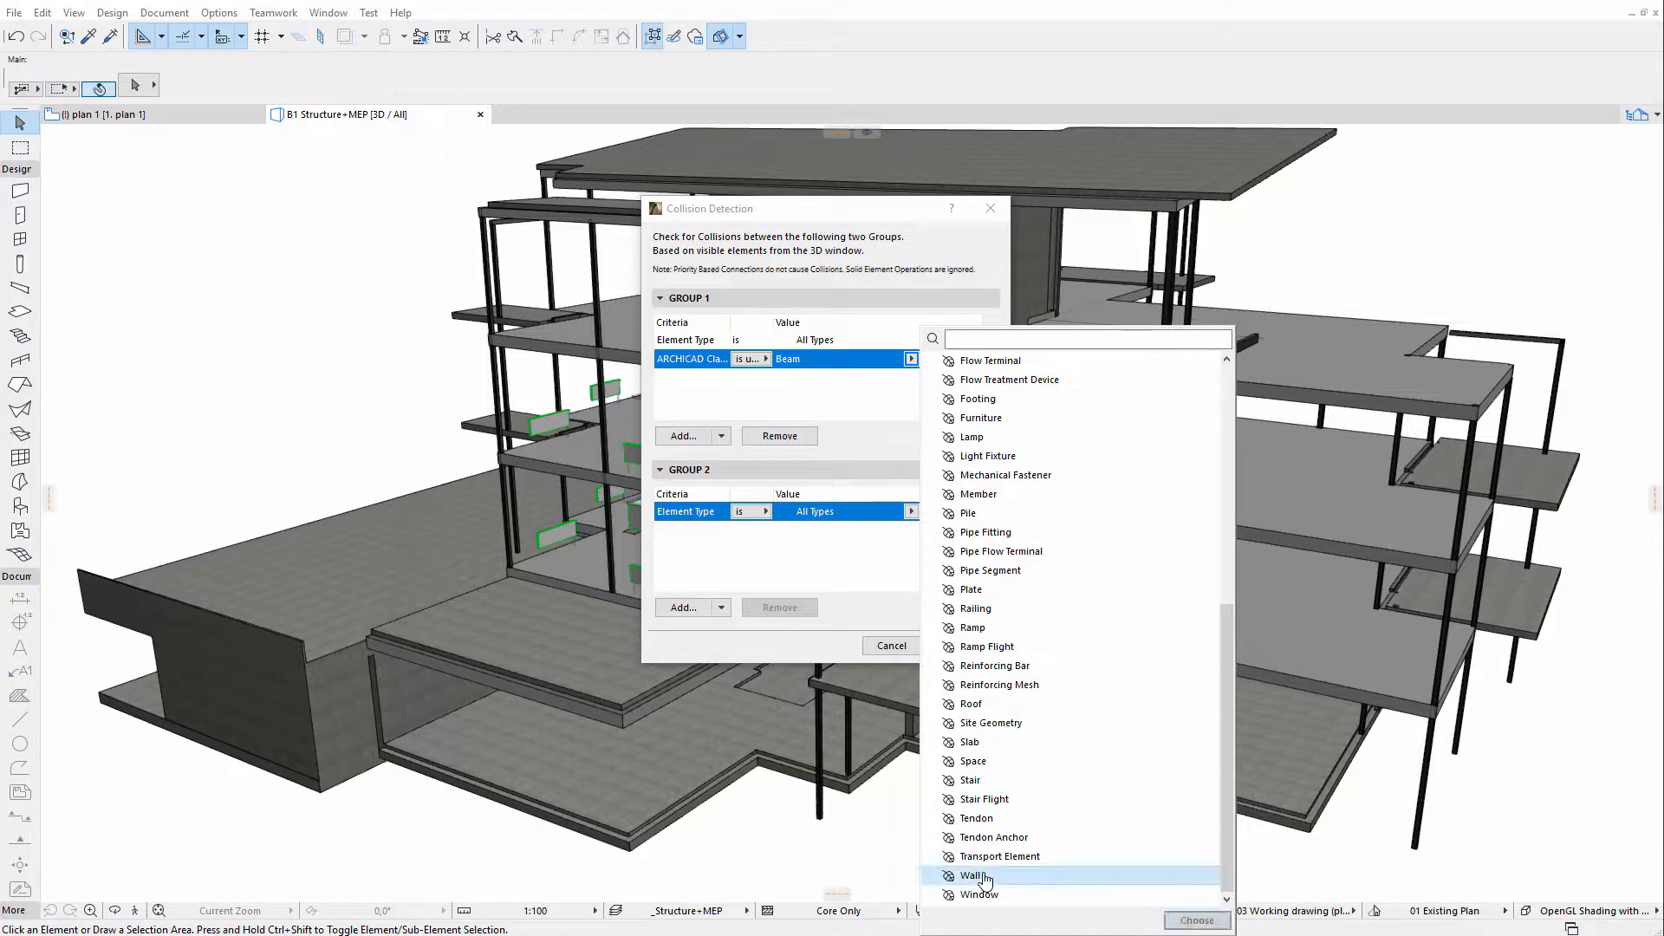
pyautogui.click(1181, 917)
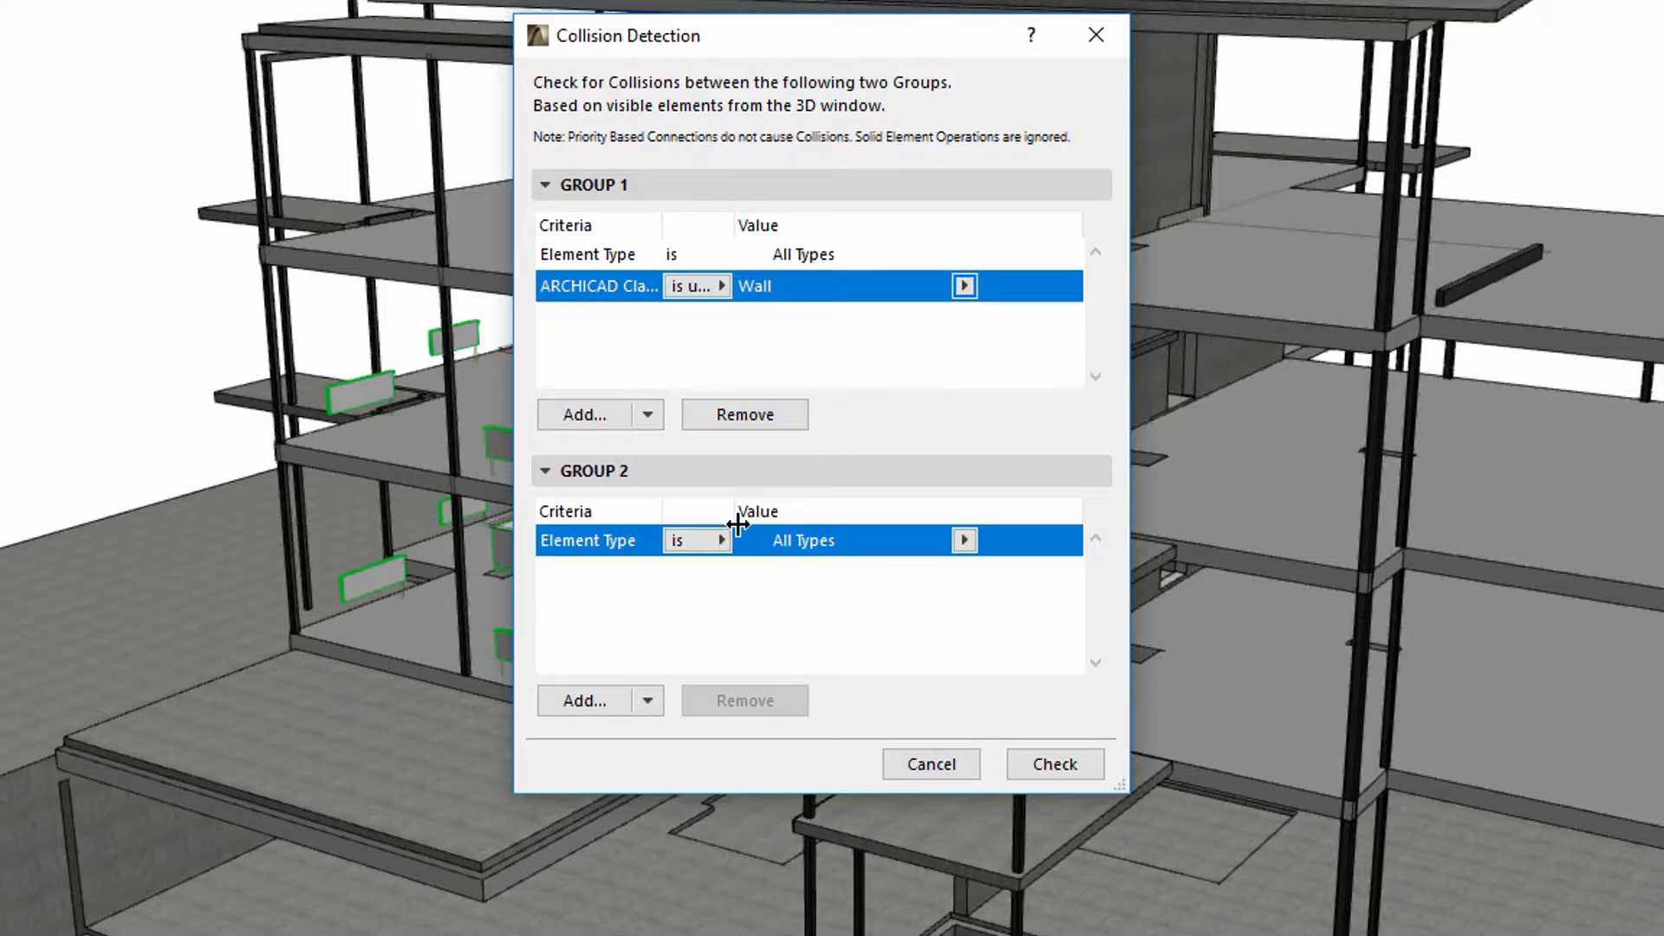
# Add a Layer Name criterion to Group 2 with the condition contains "warmwater".
pyautogui.click(693, 570)
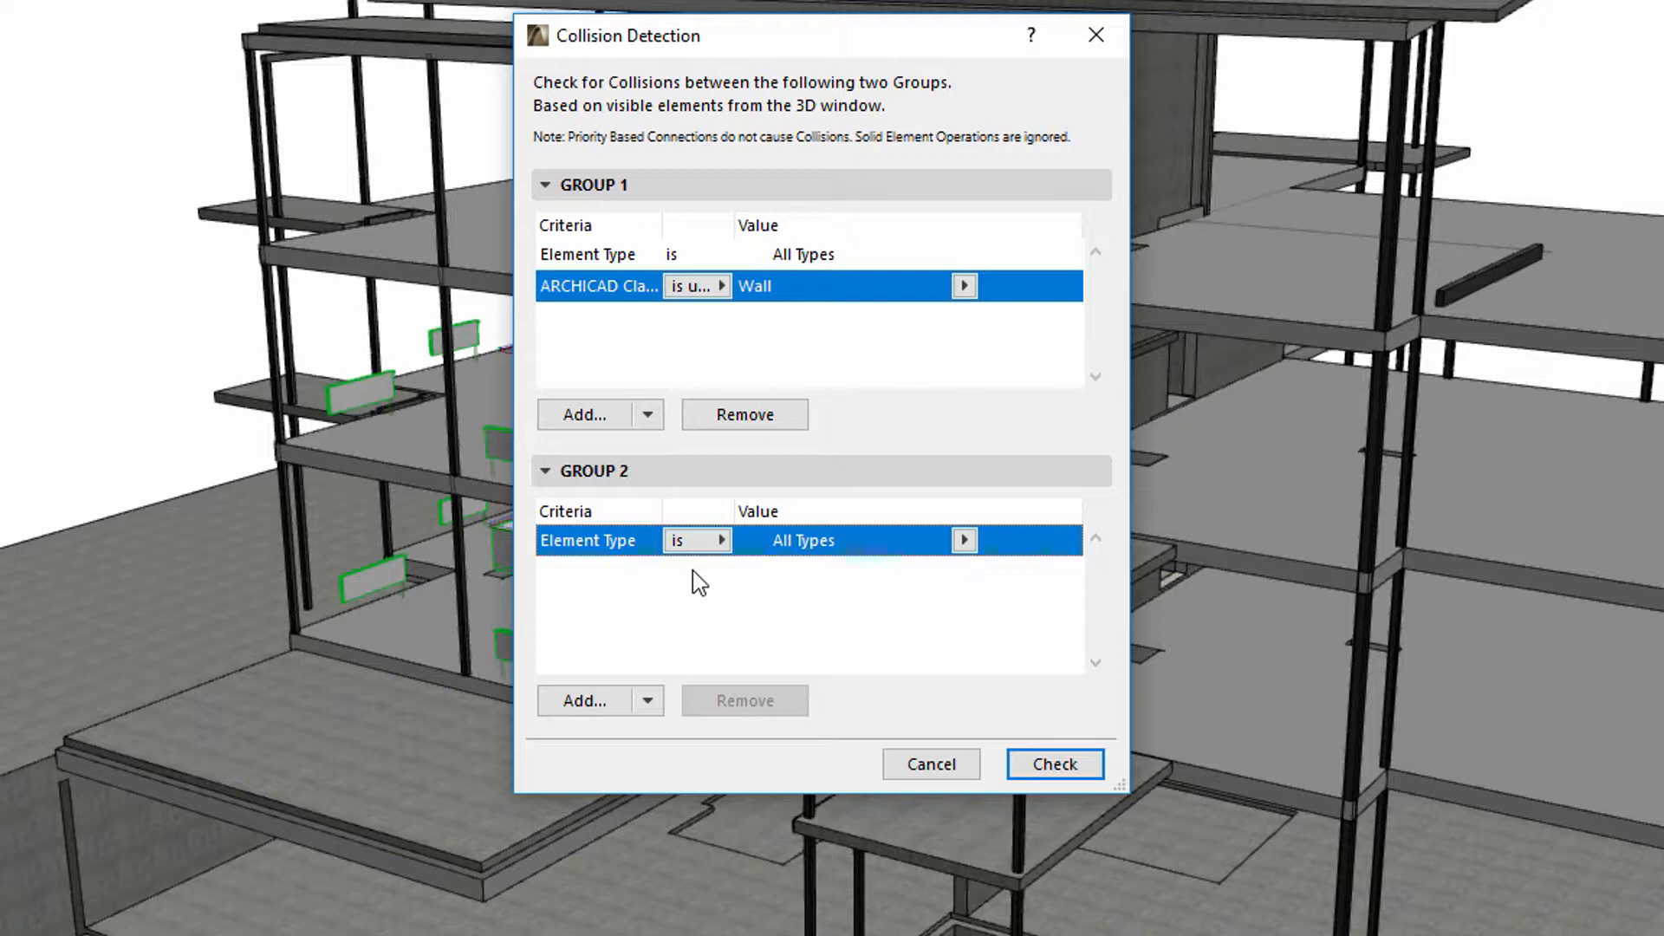
pyautogui.click(623, 706)
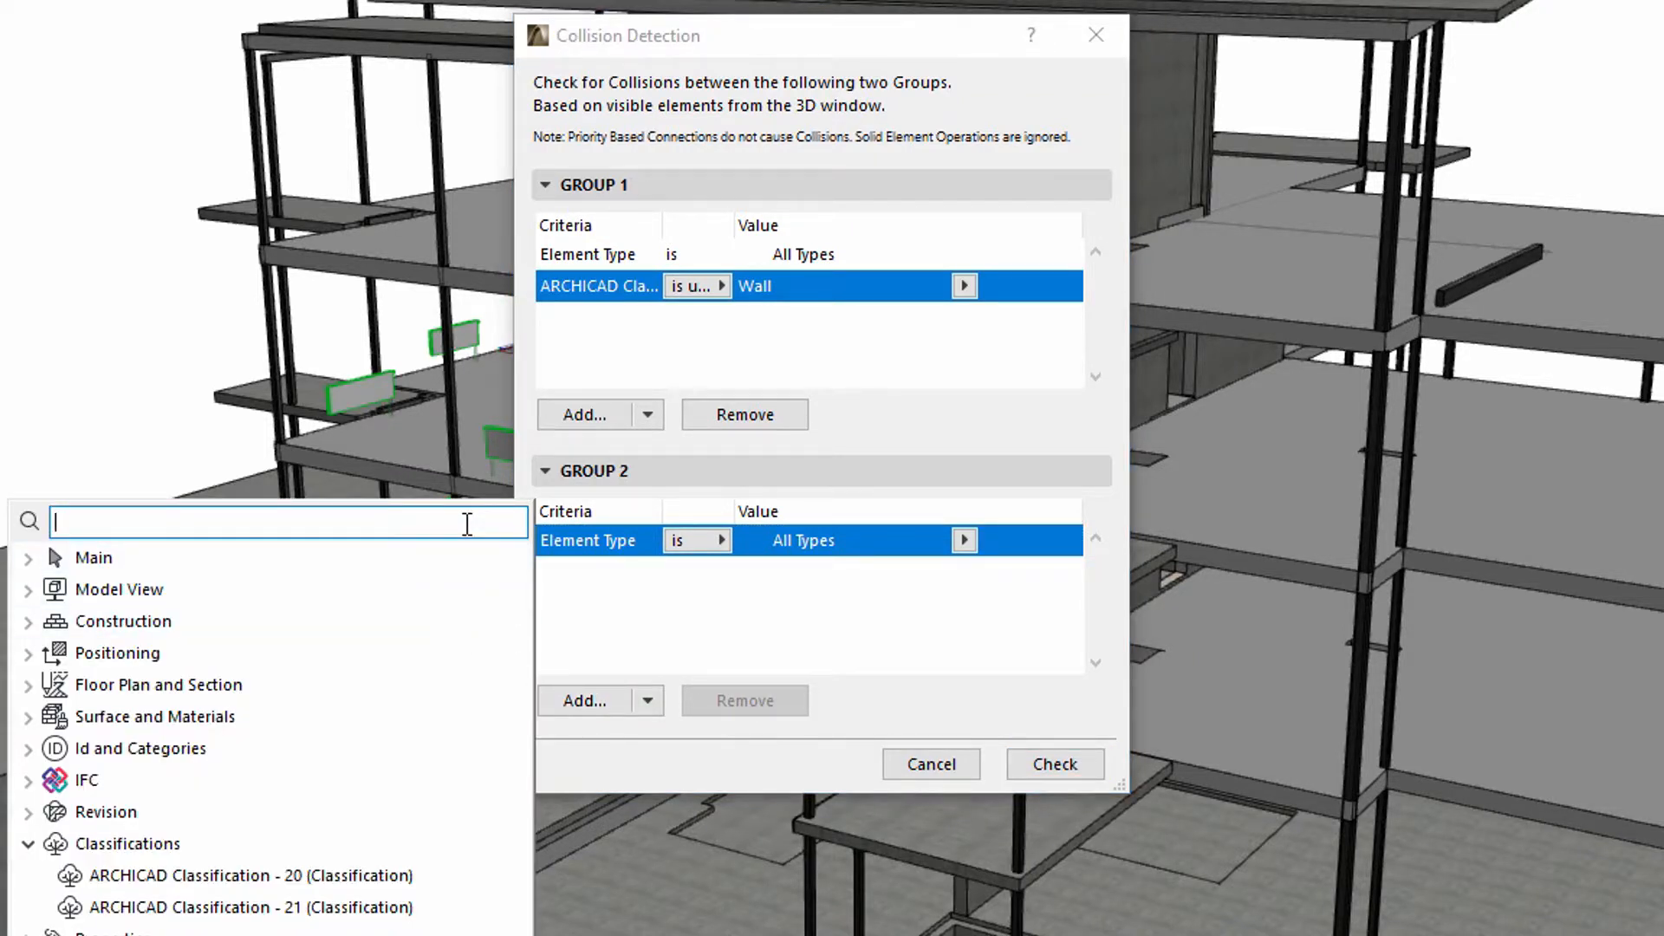
pyautogui.write('lay')
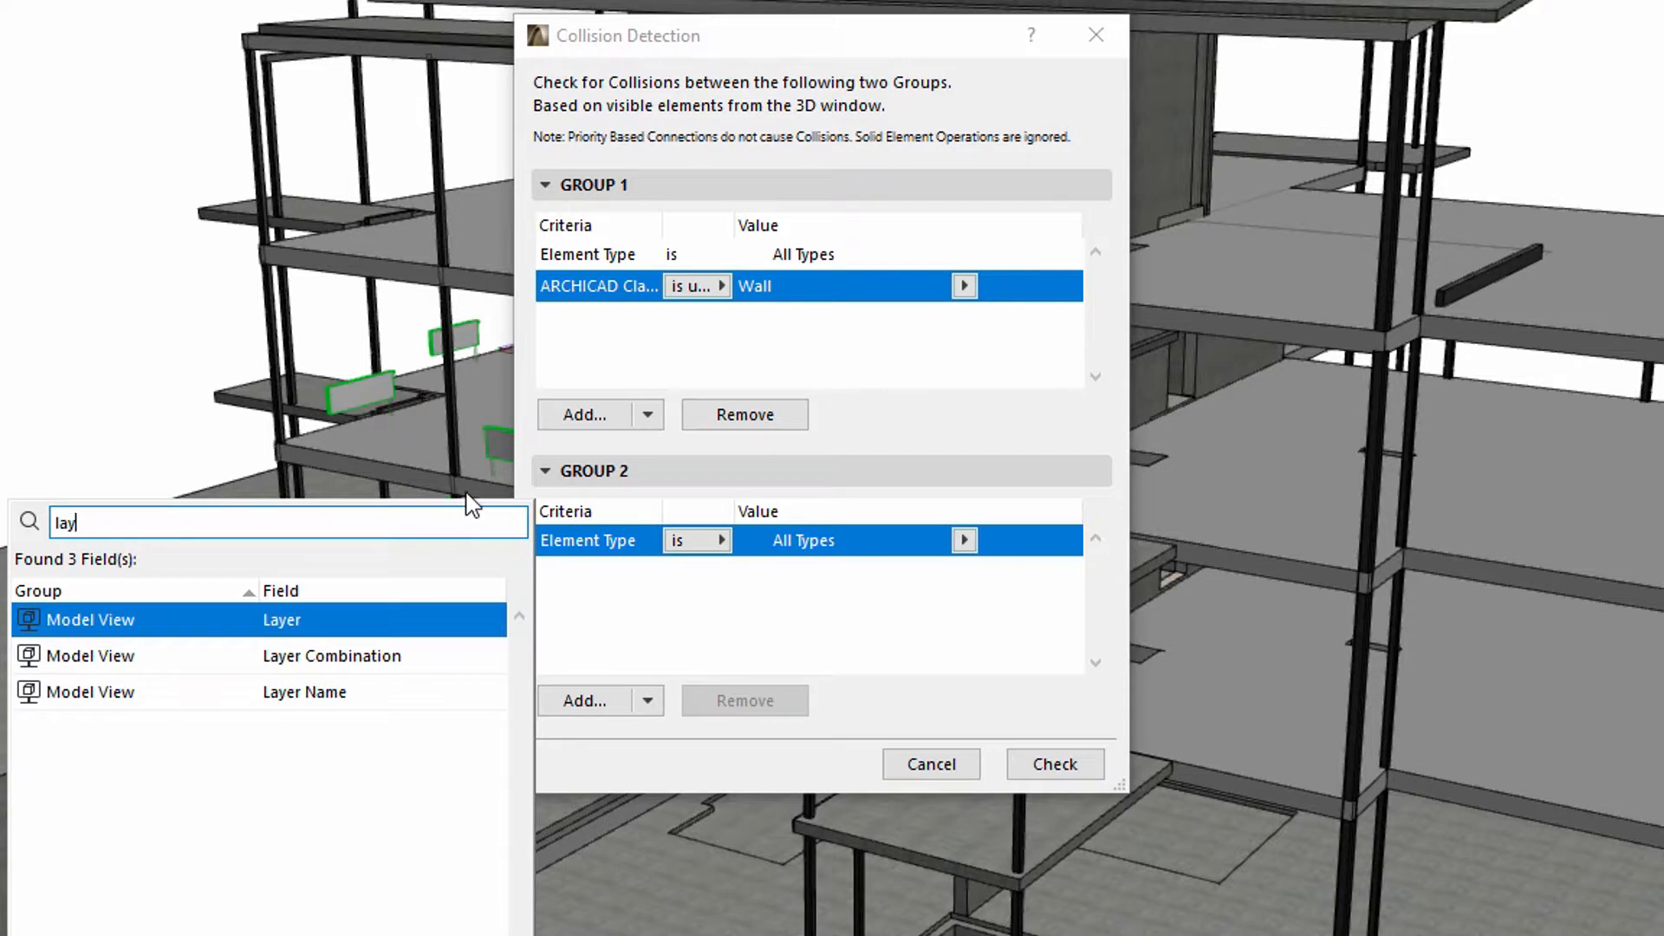
pyautogui.click(409, 689)
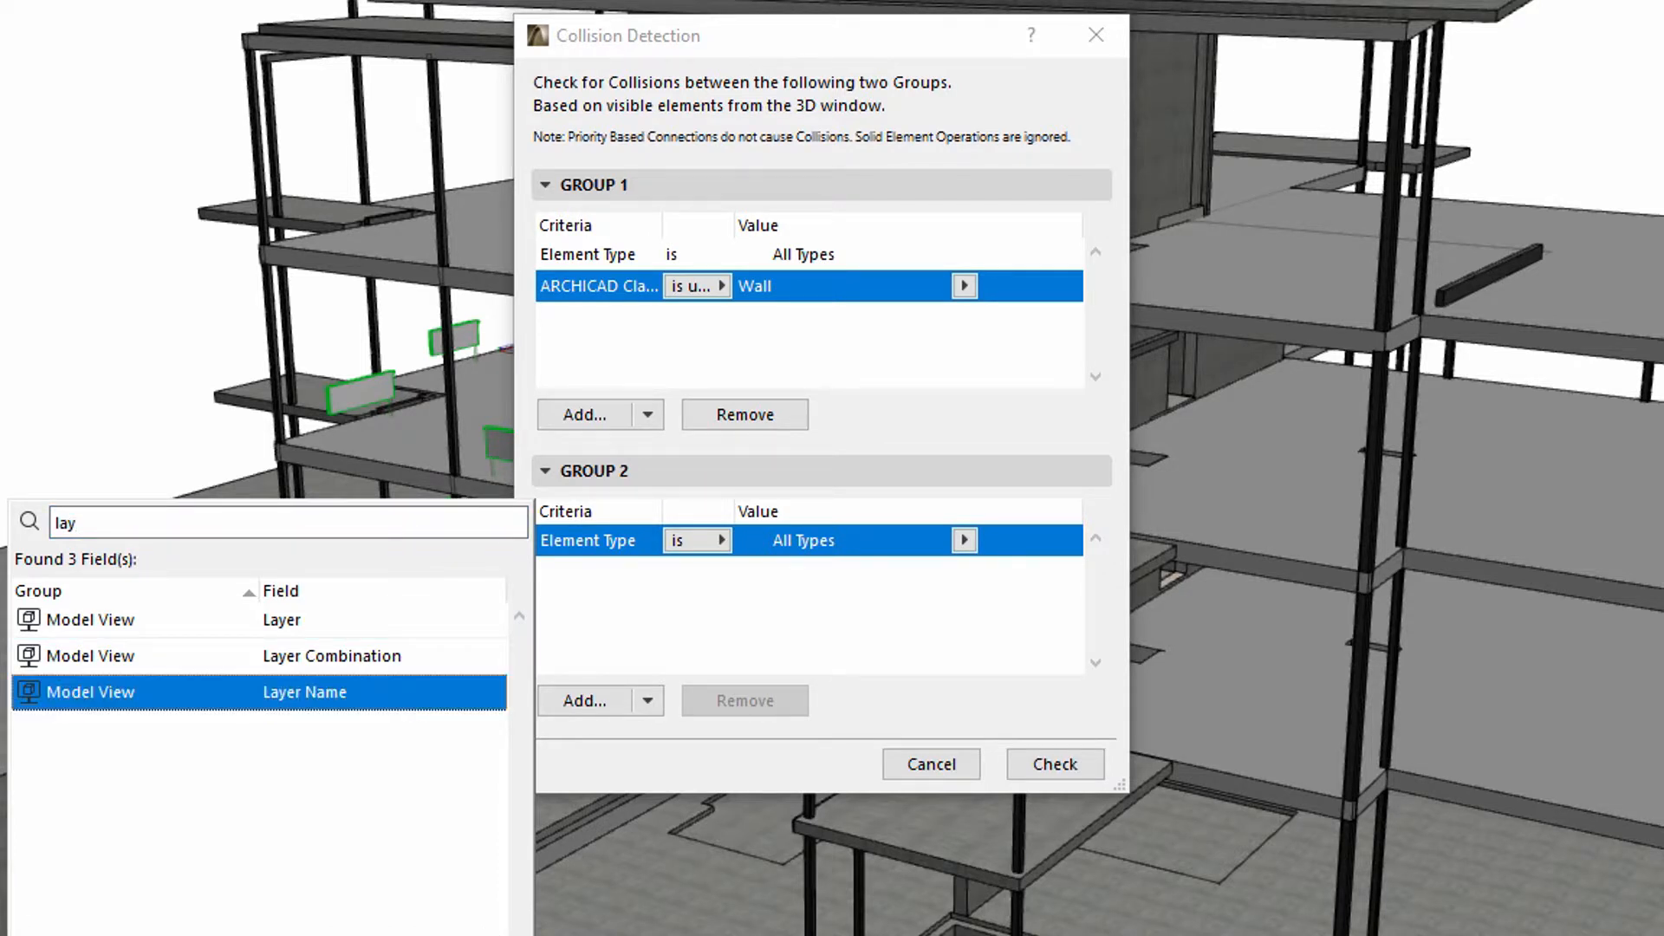
pyautogui.click(463, 933)
pyautogui.click(720, 580)
pyautogui.click(720, 579)
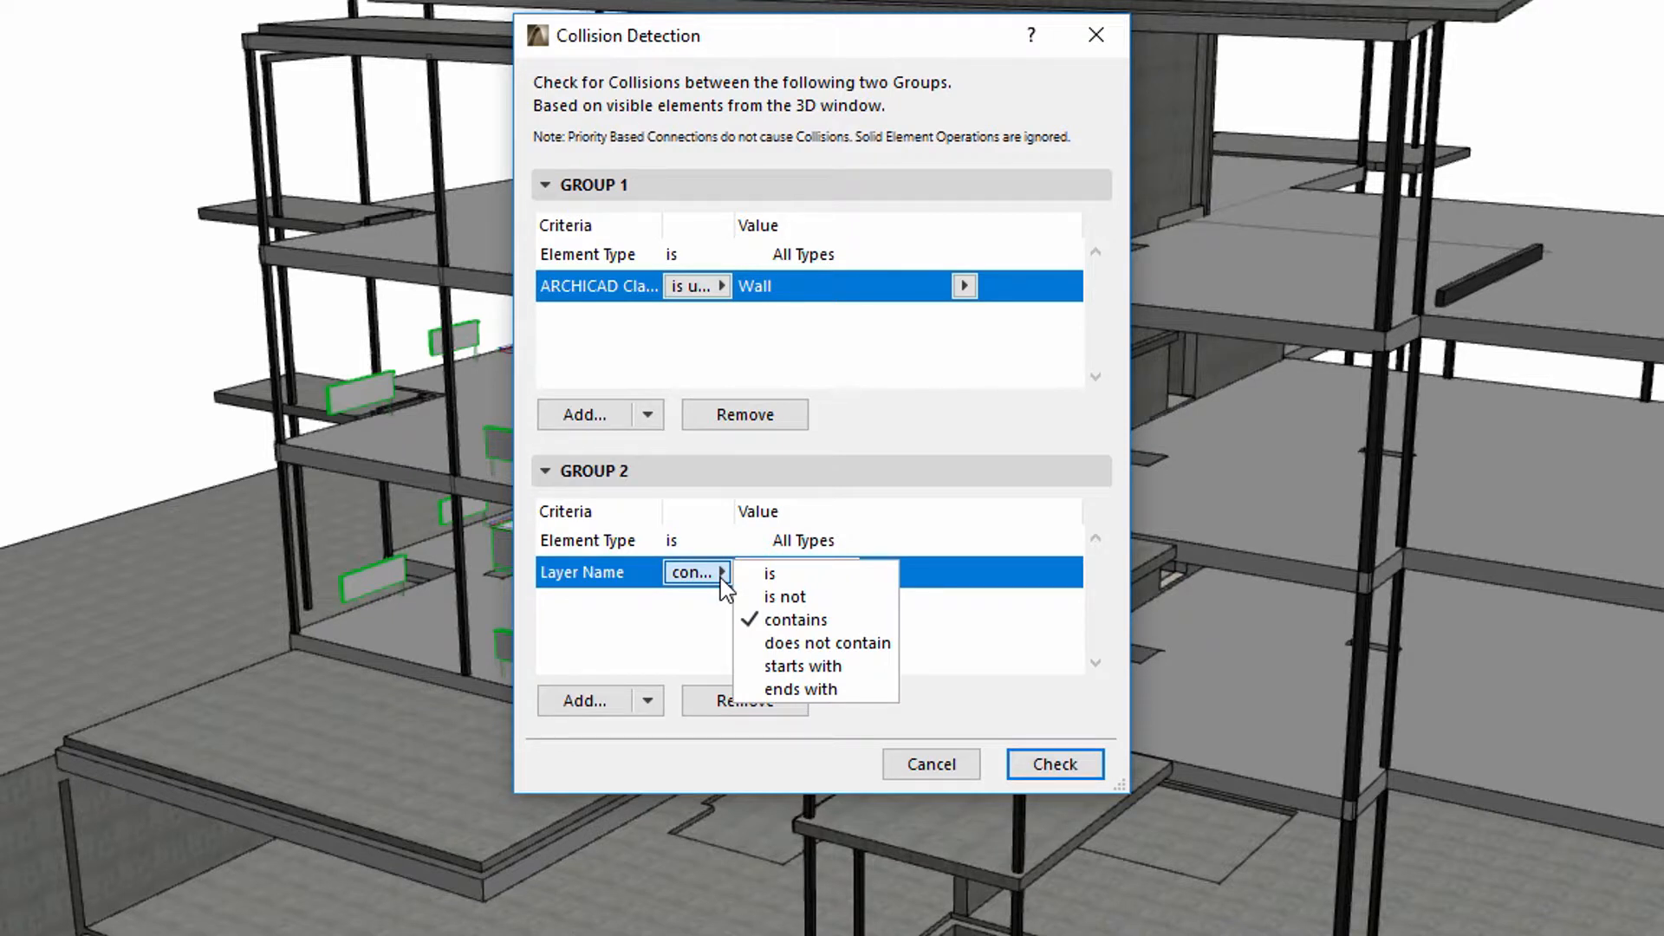
pyautogui.click(721, 580)
pyautogui.click(765, 569)
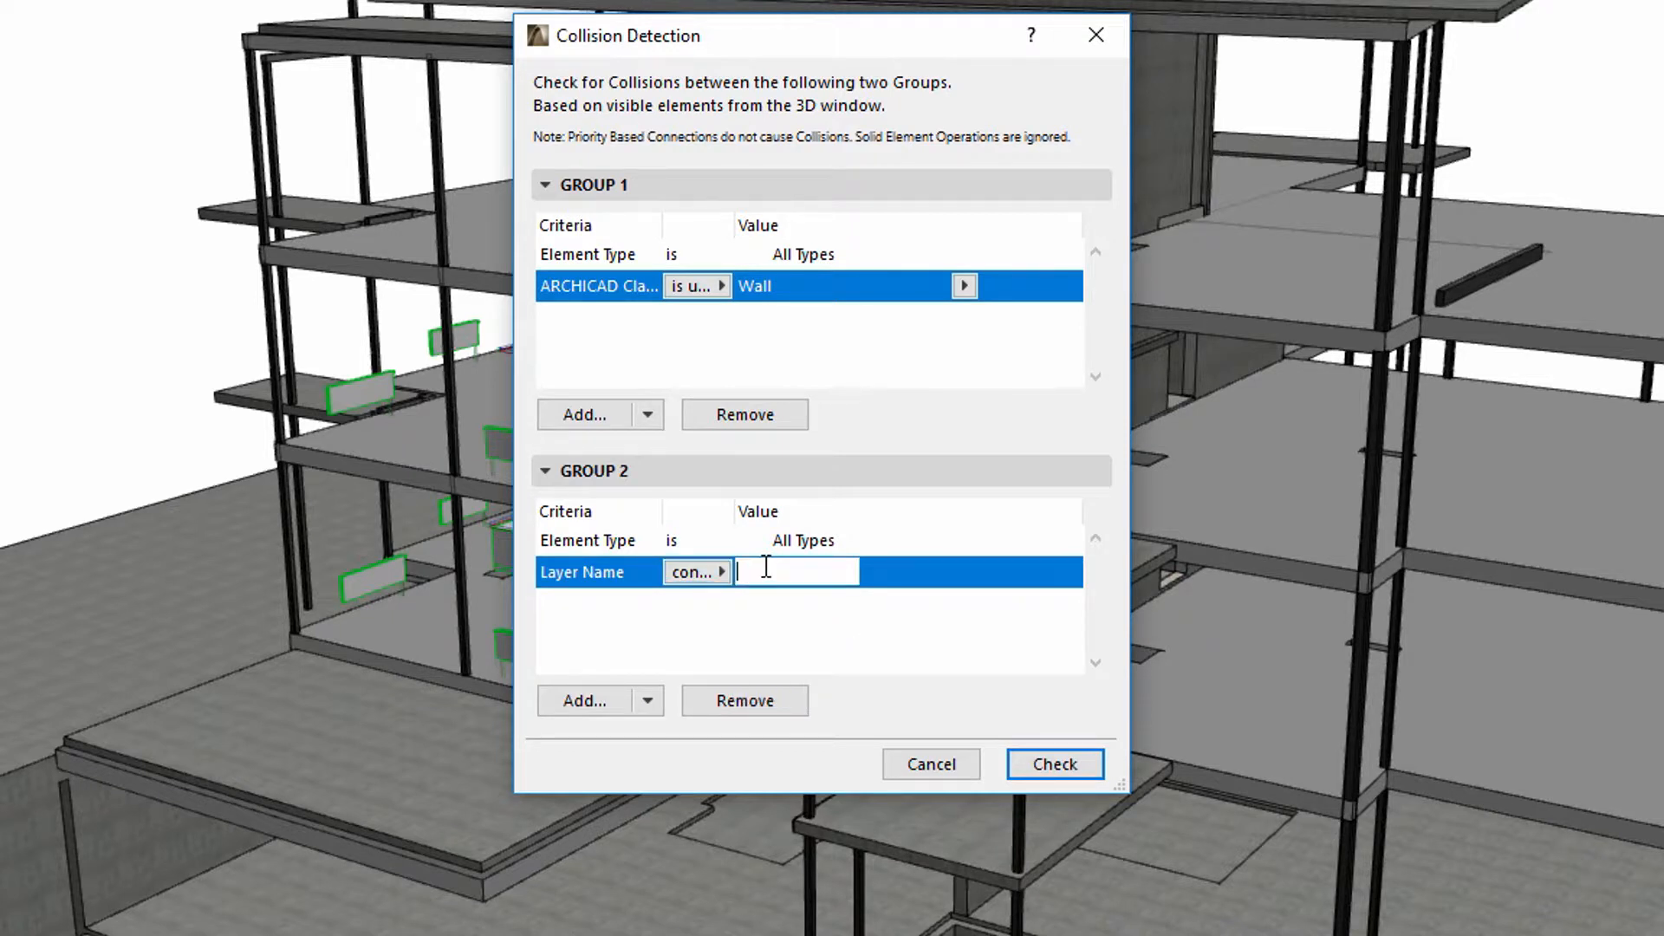
pyautogui.write('warmwater')
# Run the collision check, dismiss its report and move the Mark-Up Tools palette aside.
pyautogui.click(1051, 765)
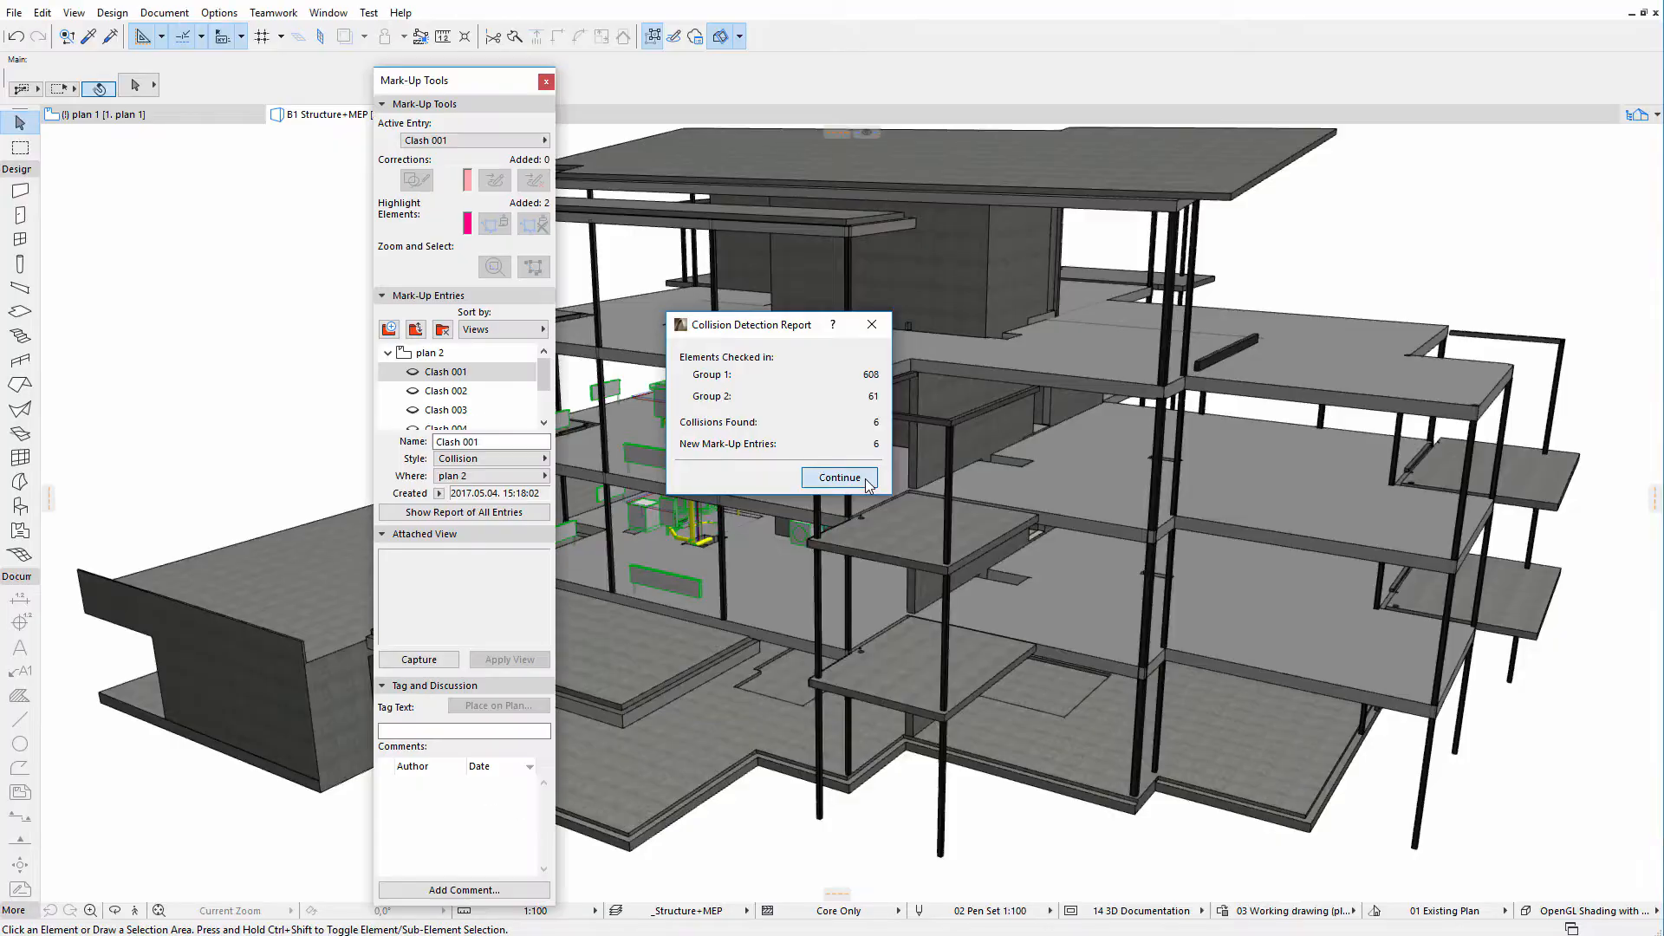
pyautogui.click(887, 486)
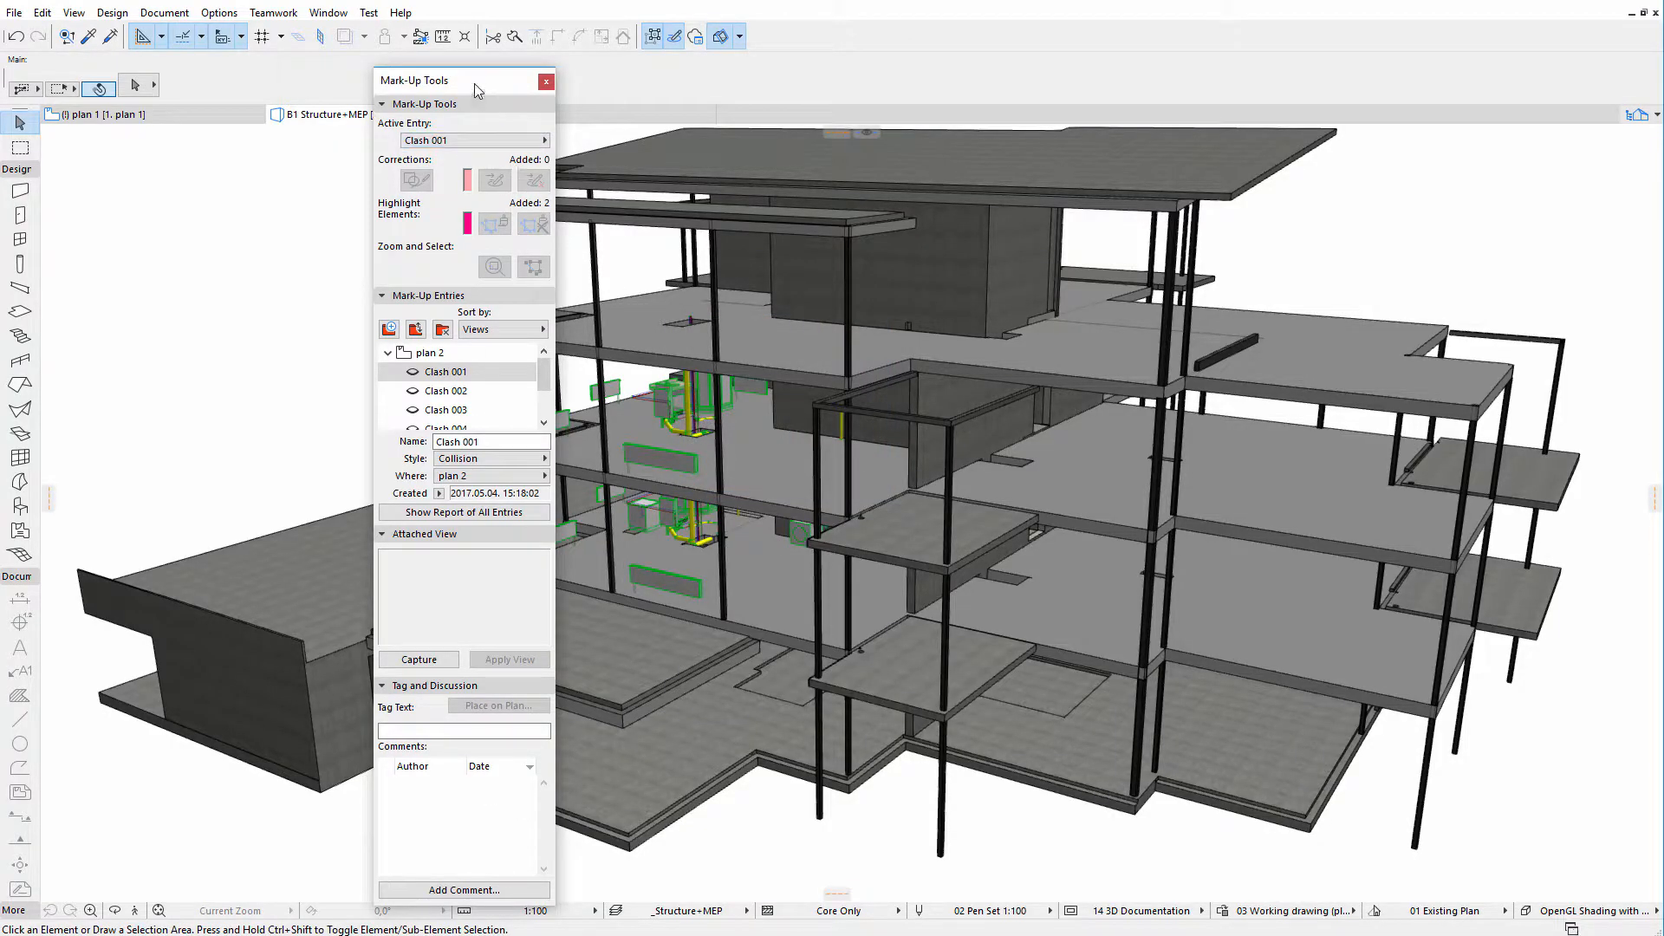
pyautogui.moveTo(472, 83); pyautogui.dragTo(441, 91)
# Turn on the 3D highlighting of the mark-up entries Clash 001, Clash 002 and Clash 003.
pyautogui.click(395, 378)
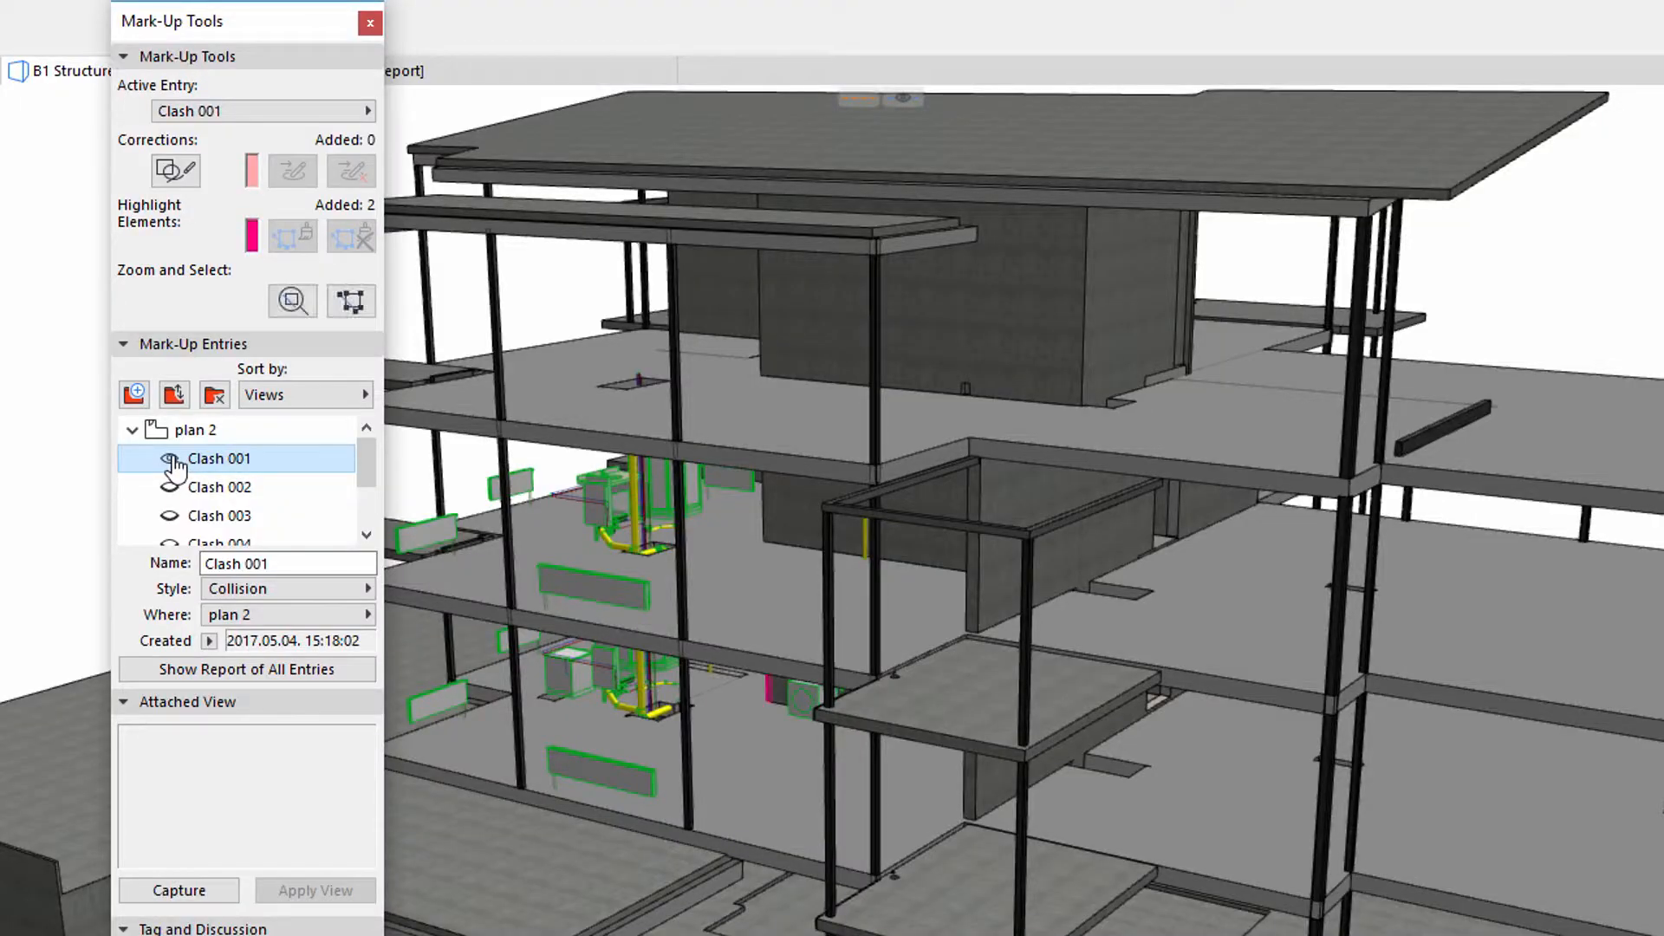
pyautogui.click(178, 488)
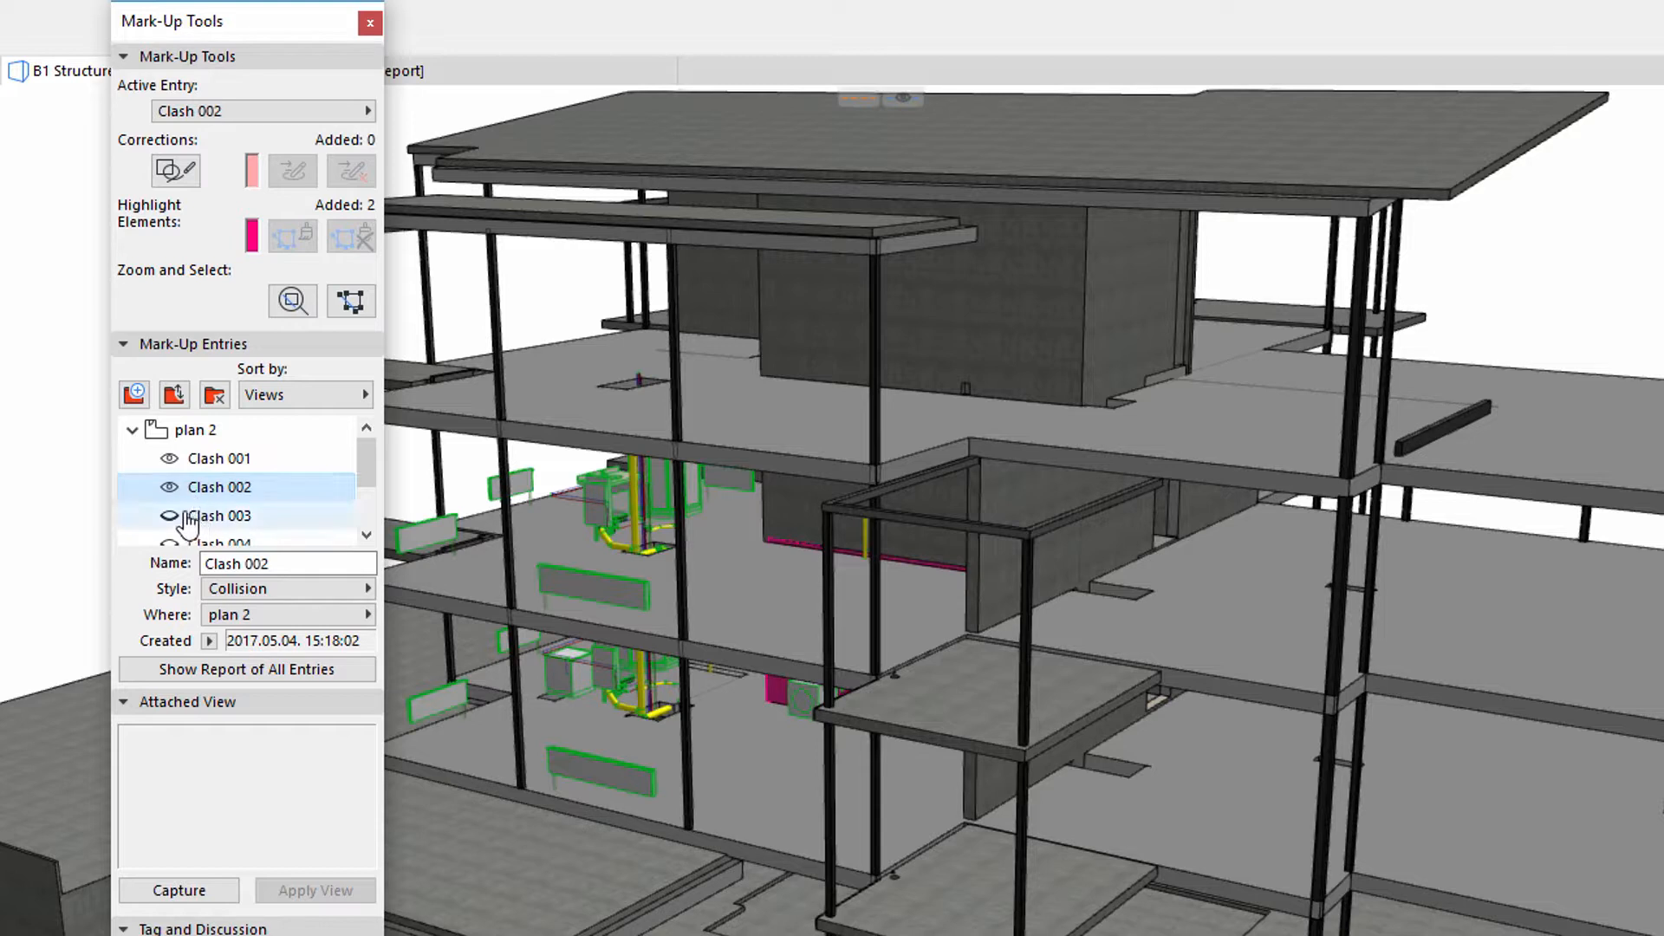
pyautogui.click(180, 517)
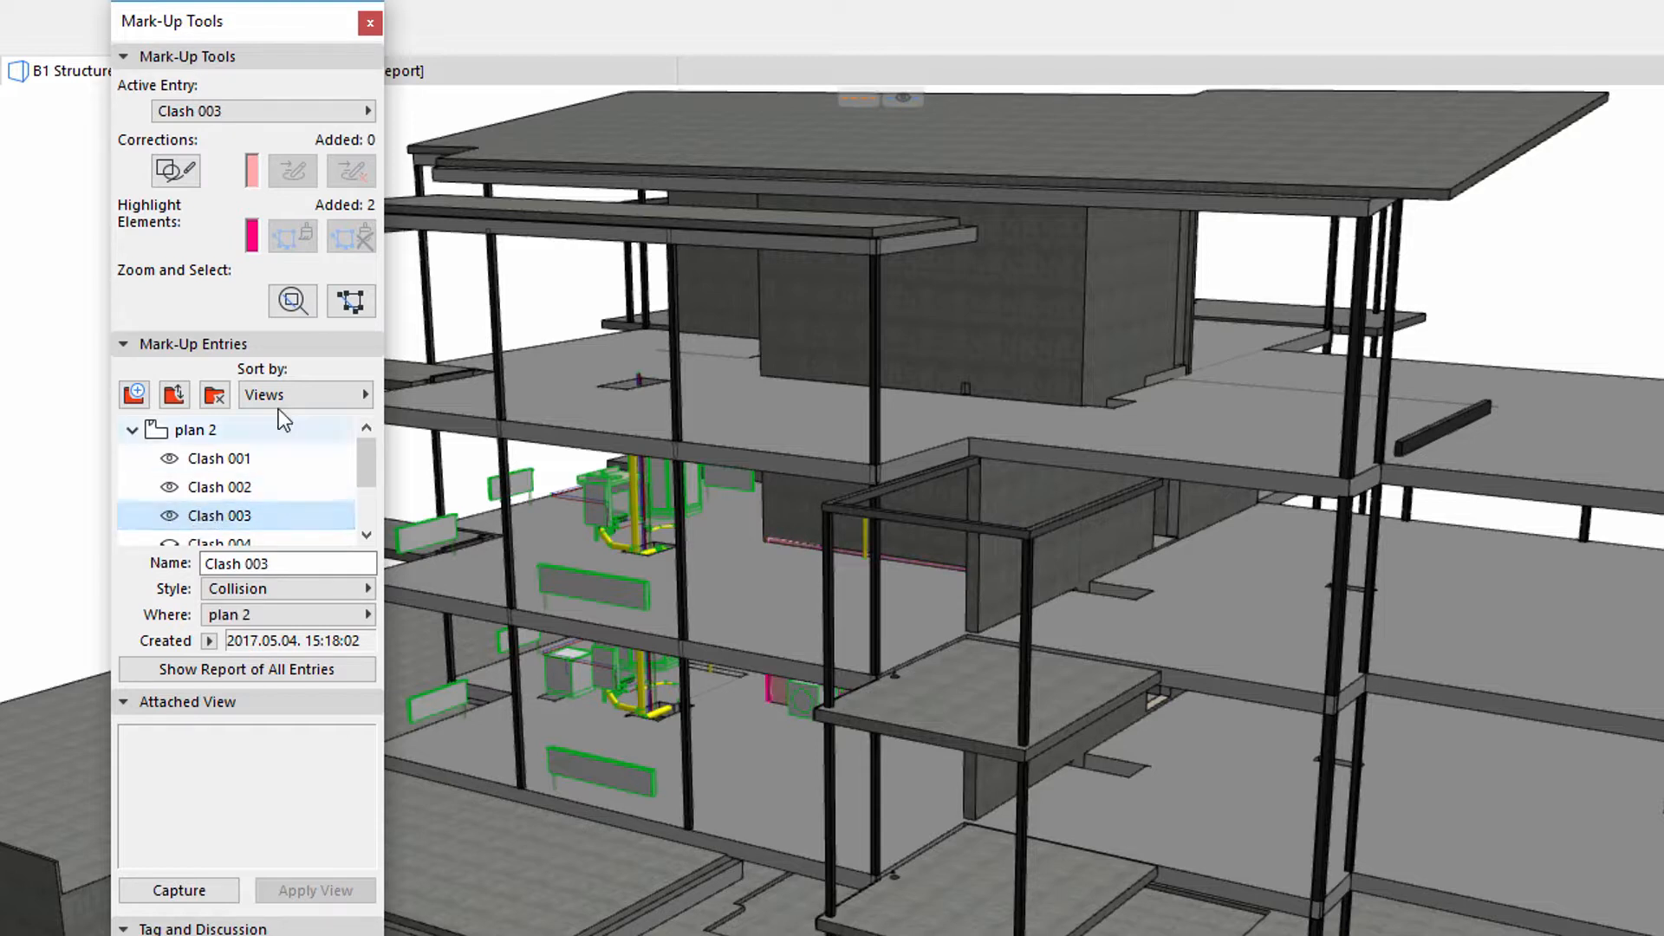
# Zoom to the highlighted elements of Clash 003 and view the surrounding MEP elements from another angle.
pyautogui.click(293, 315)
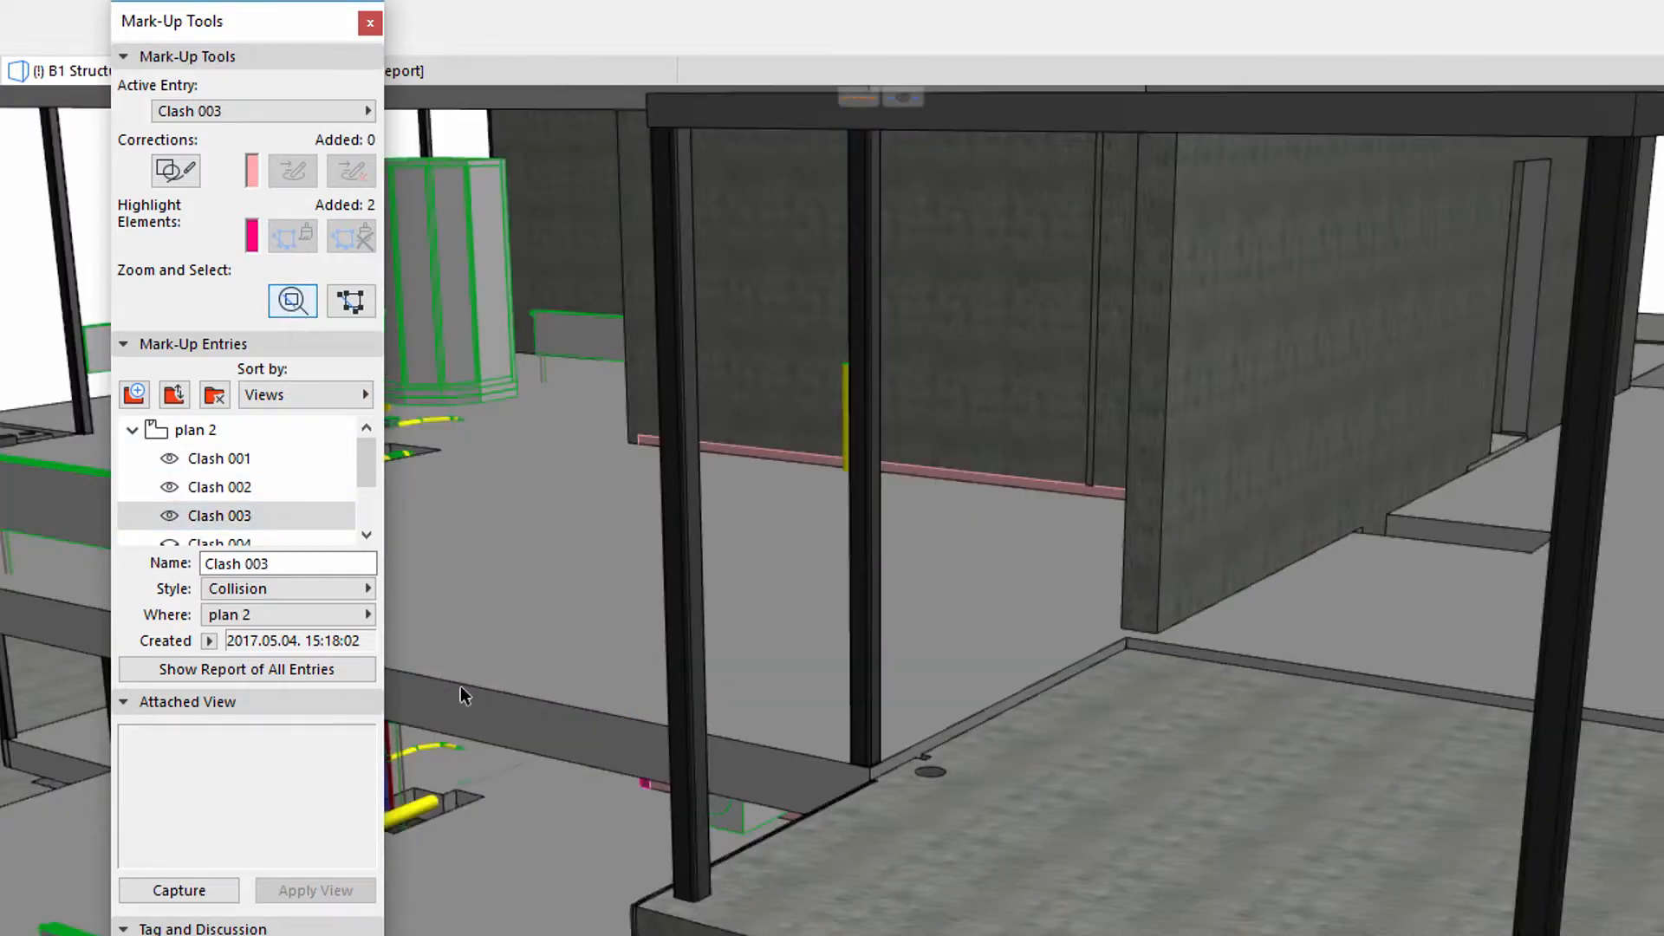
pyautogui.keyDown('shift'); pyautogui.moveTo(524, 753); pyautogui.dragTo(680, 742, button='middle'); pyautogui.keyUp('shift')
pyautogui.moveTo(692, 799); pyautogui.dragTo(1268, 689, button='middle')
# Zoom to the Clash 001 entry and select its colliding wall and pipe to inspect them up close.
pyautogui.click(221, 462)
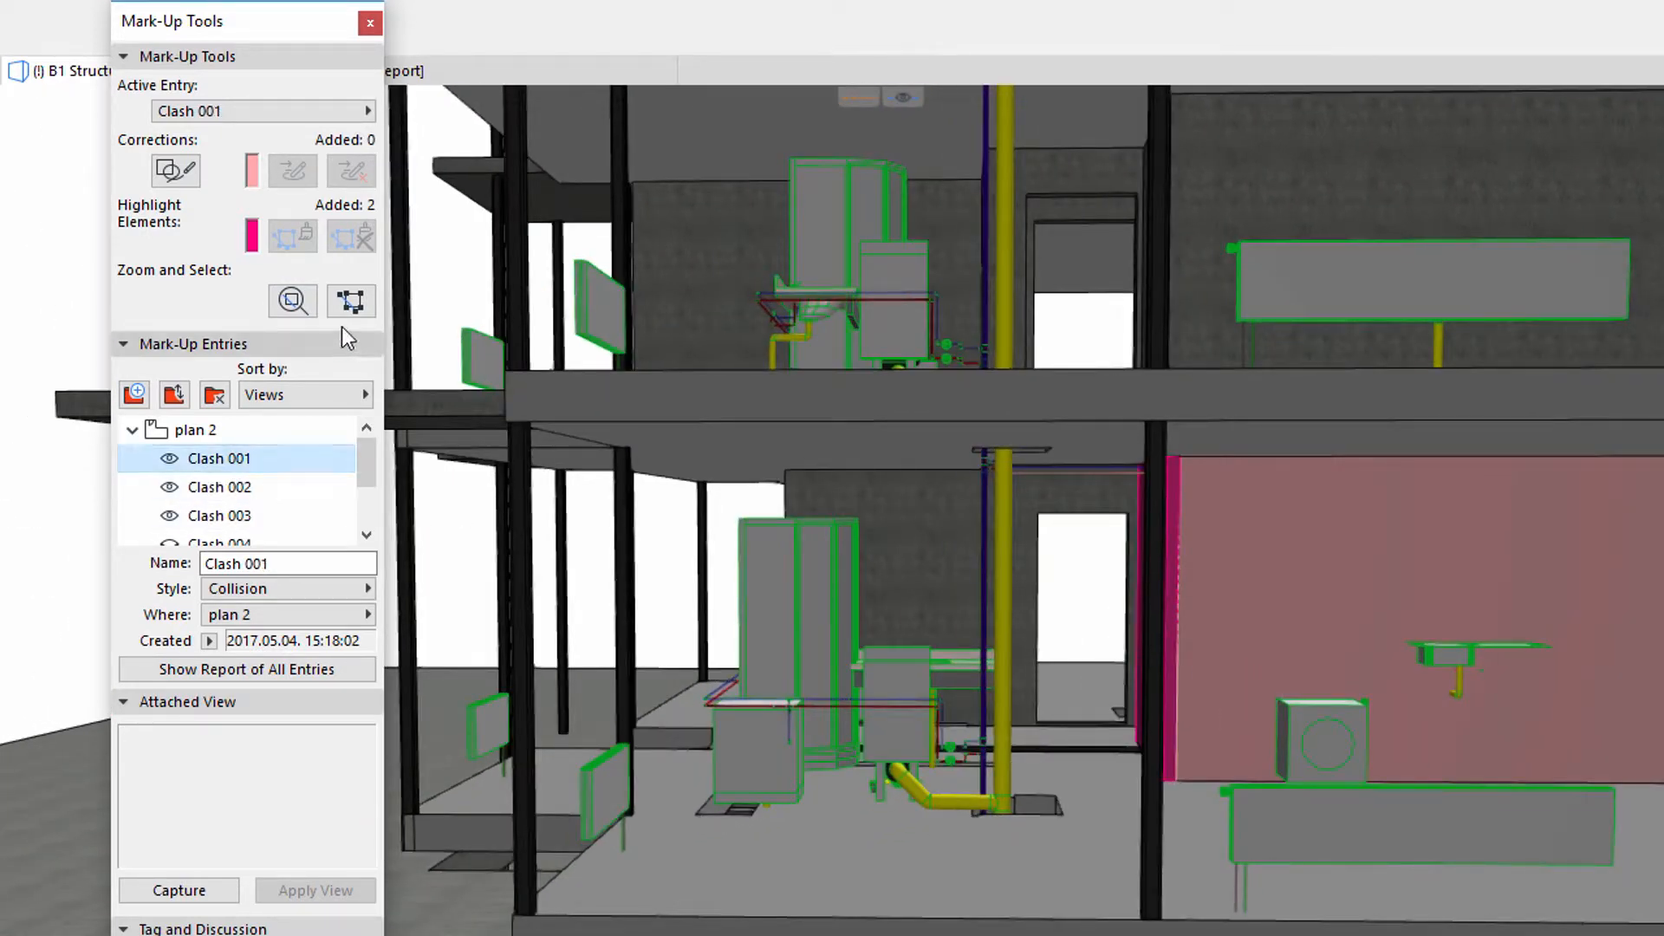
pyautogui.click(293, 302)
pyautogui.click(345, 296)
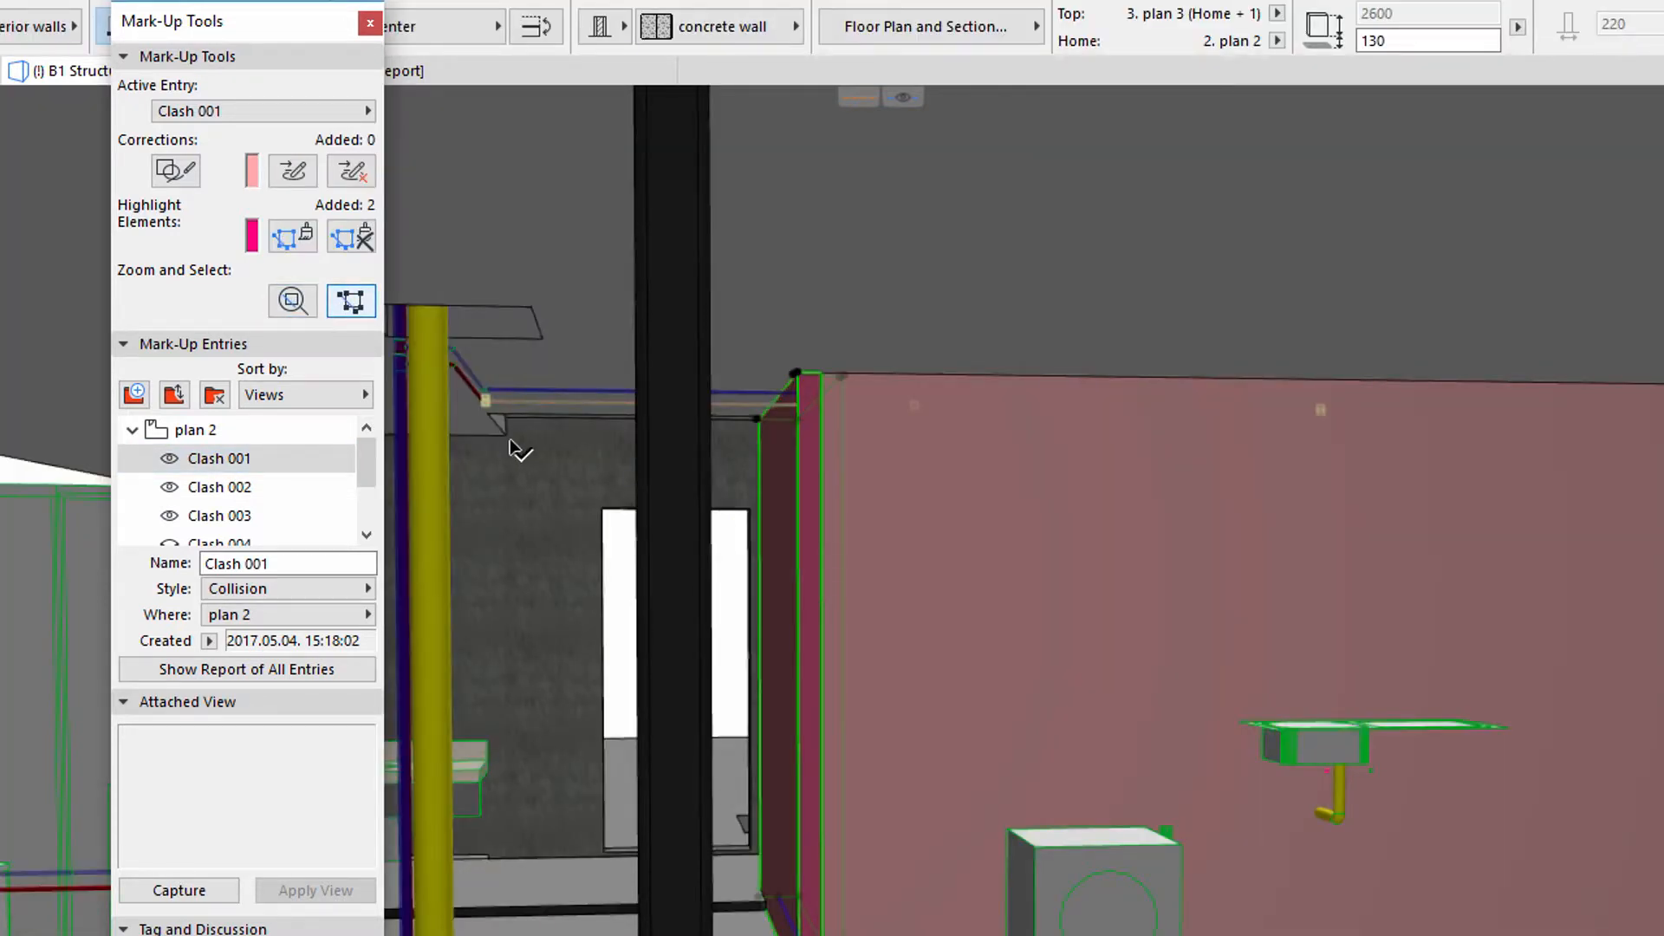
pyautogui.keyDown('shift'); pyautogui.moveTo(512, 443); pyautogui.dragTo(555, 475, button='middle'); pyautogui.keyUp('shift')
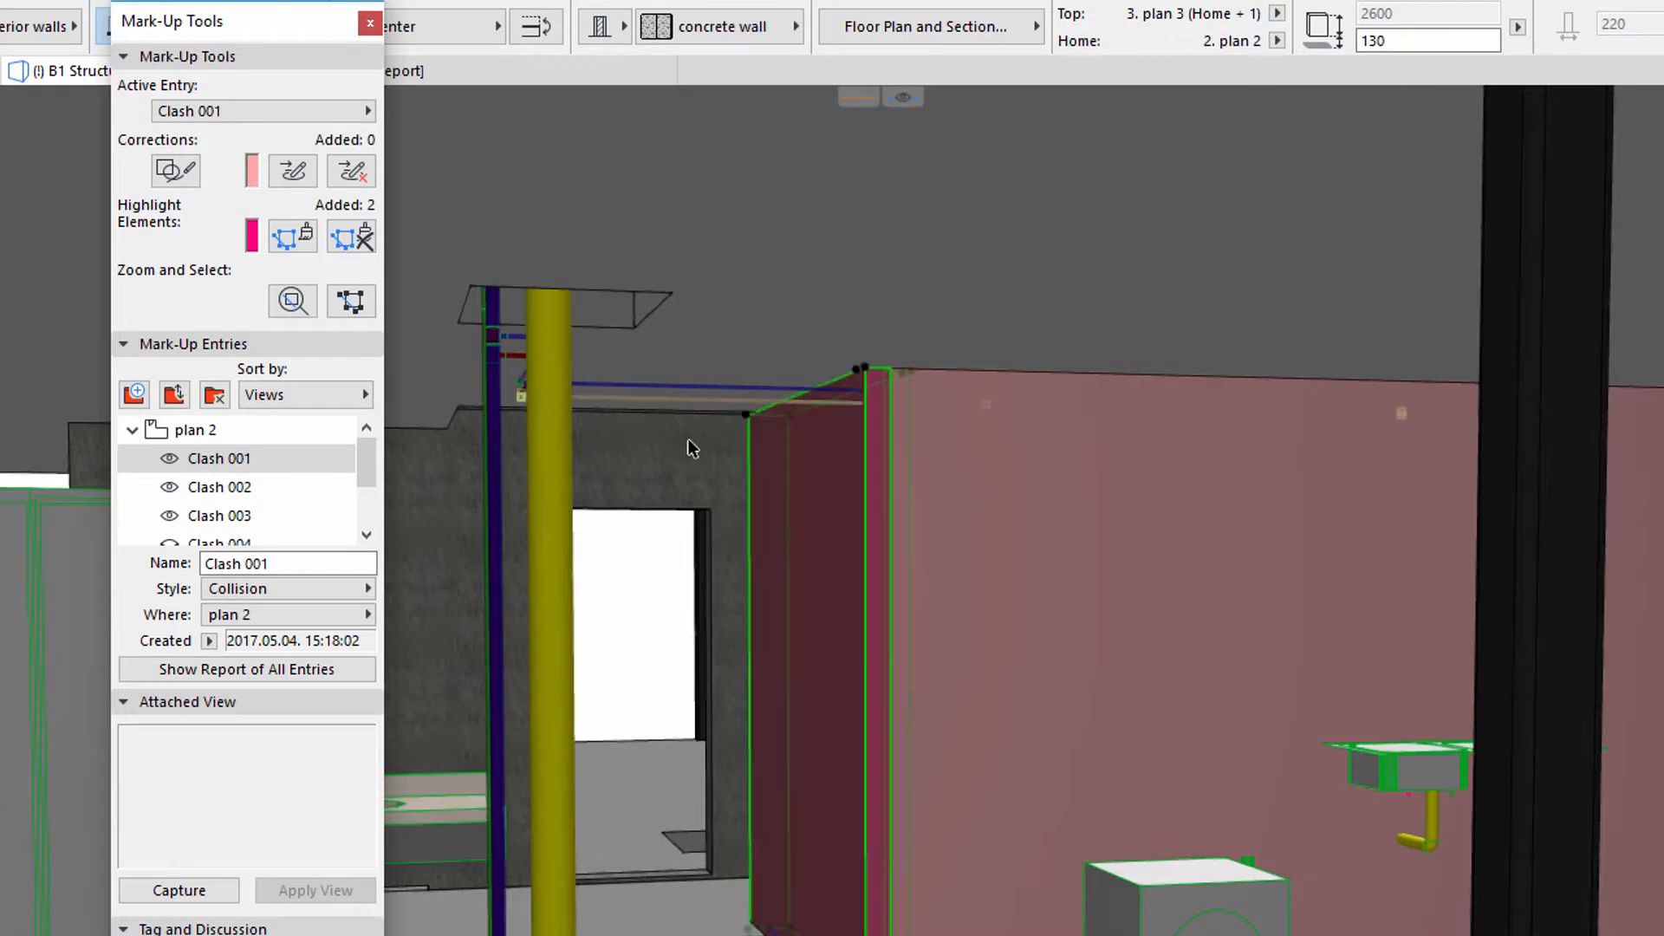
# Turn off the 3D highlighting of Clash 002 and Clash 003 and make Clash 001 the active entry.
pyautogui.click(174, 489)
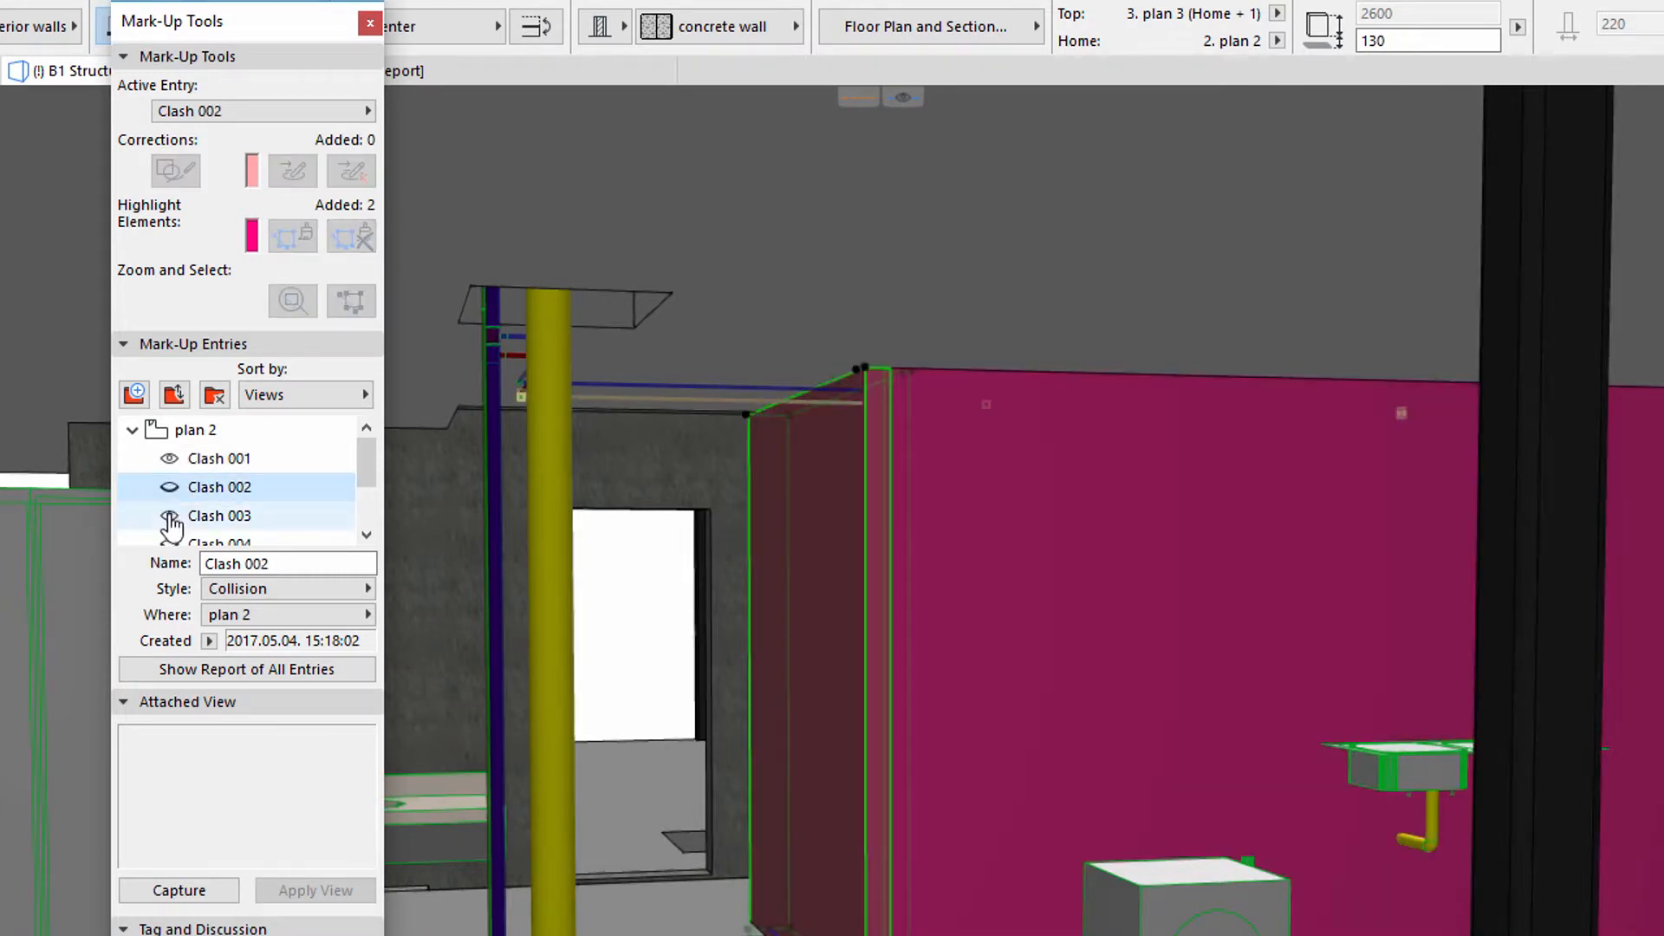
pyautogui.click(177, 517)
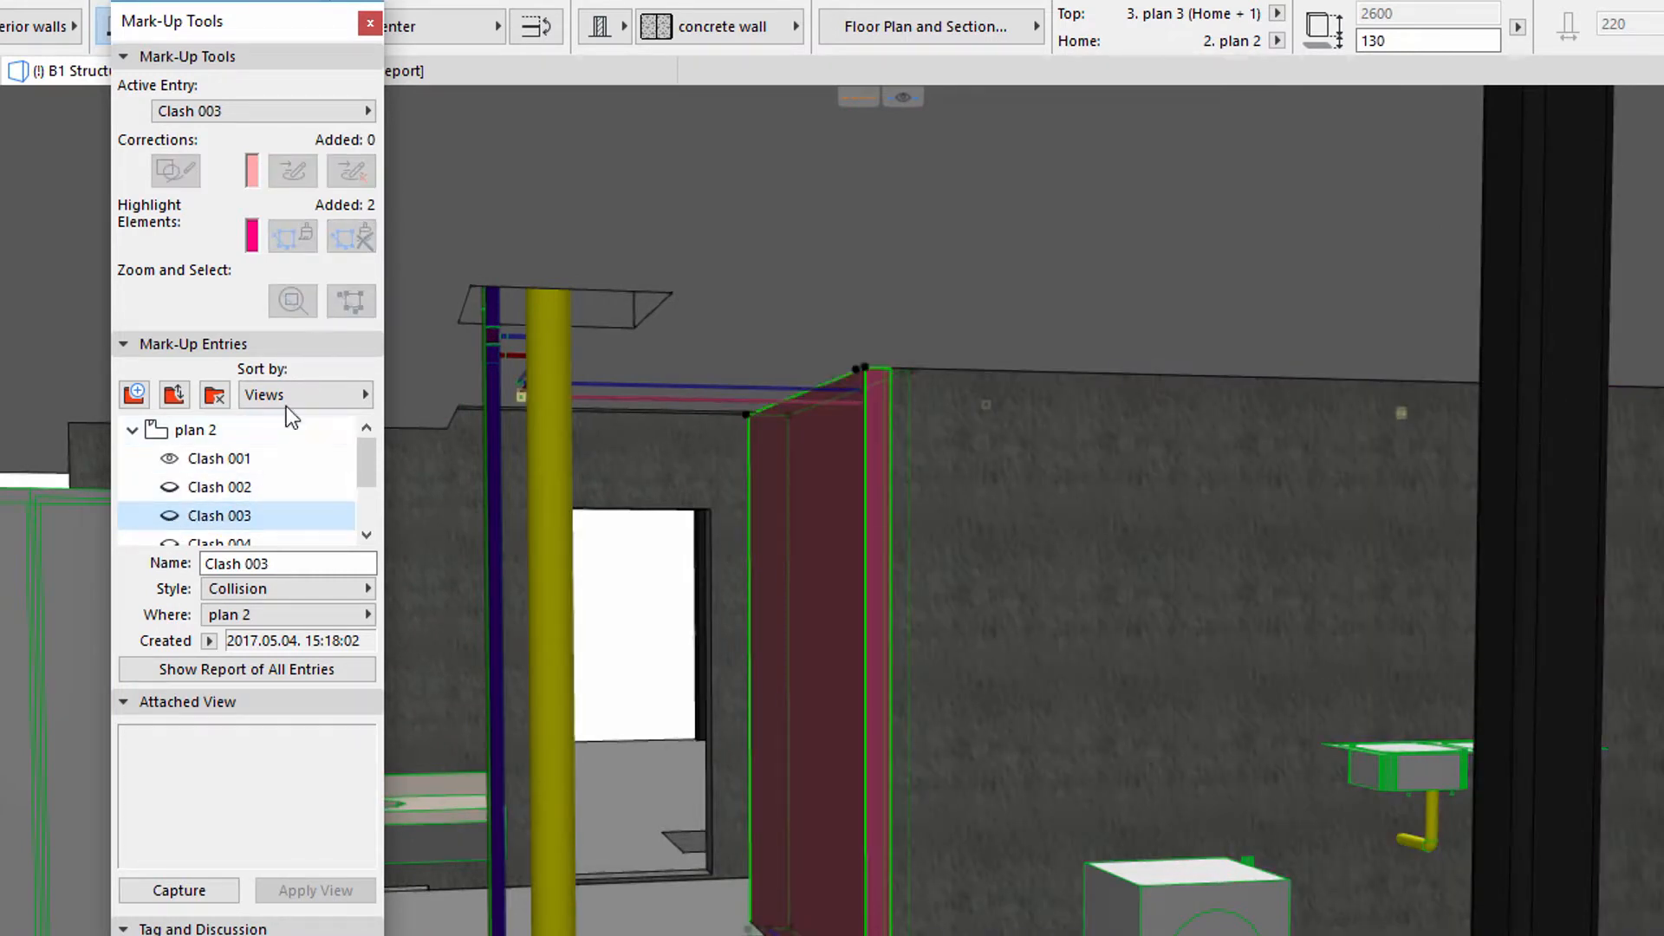
pyautogui.click(227, 461)
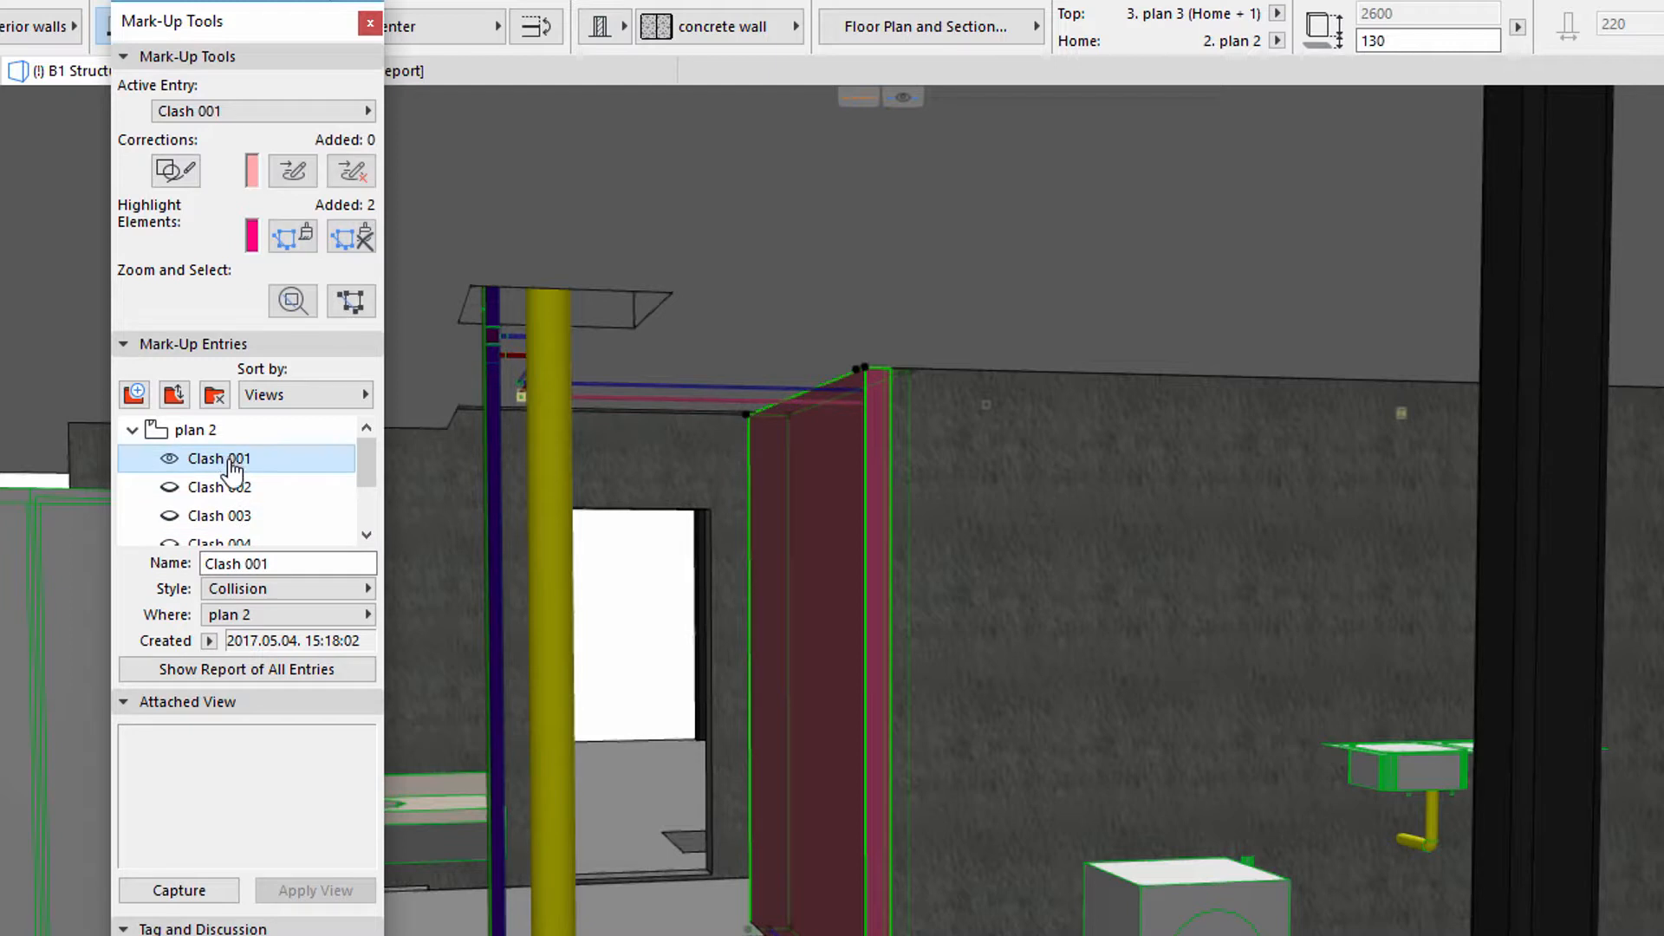
# Frame the colliding wall and pipe of Clash 001 with their surroundings and capture the 3D view as the entry's attached view.
pyautogui.click(303, 303)
pyautogui.click(340, 304)
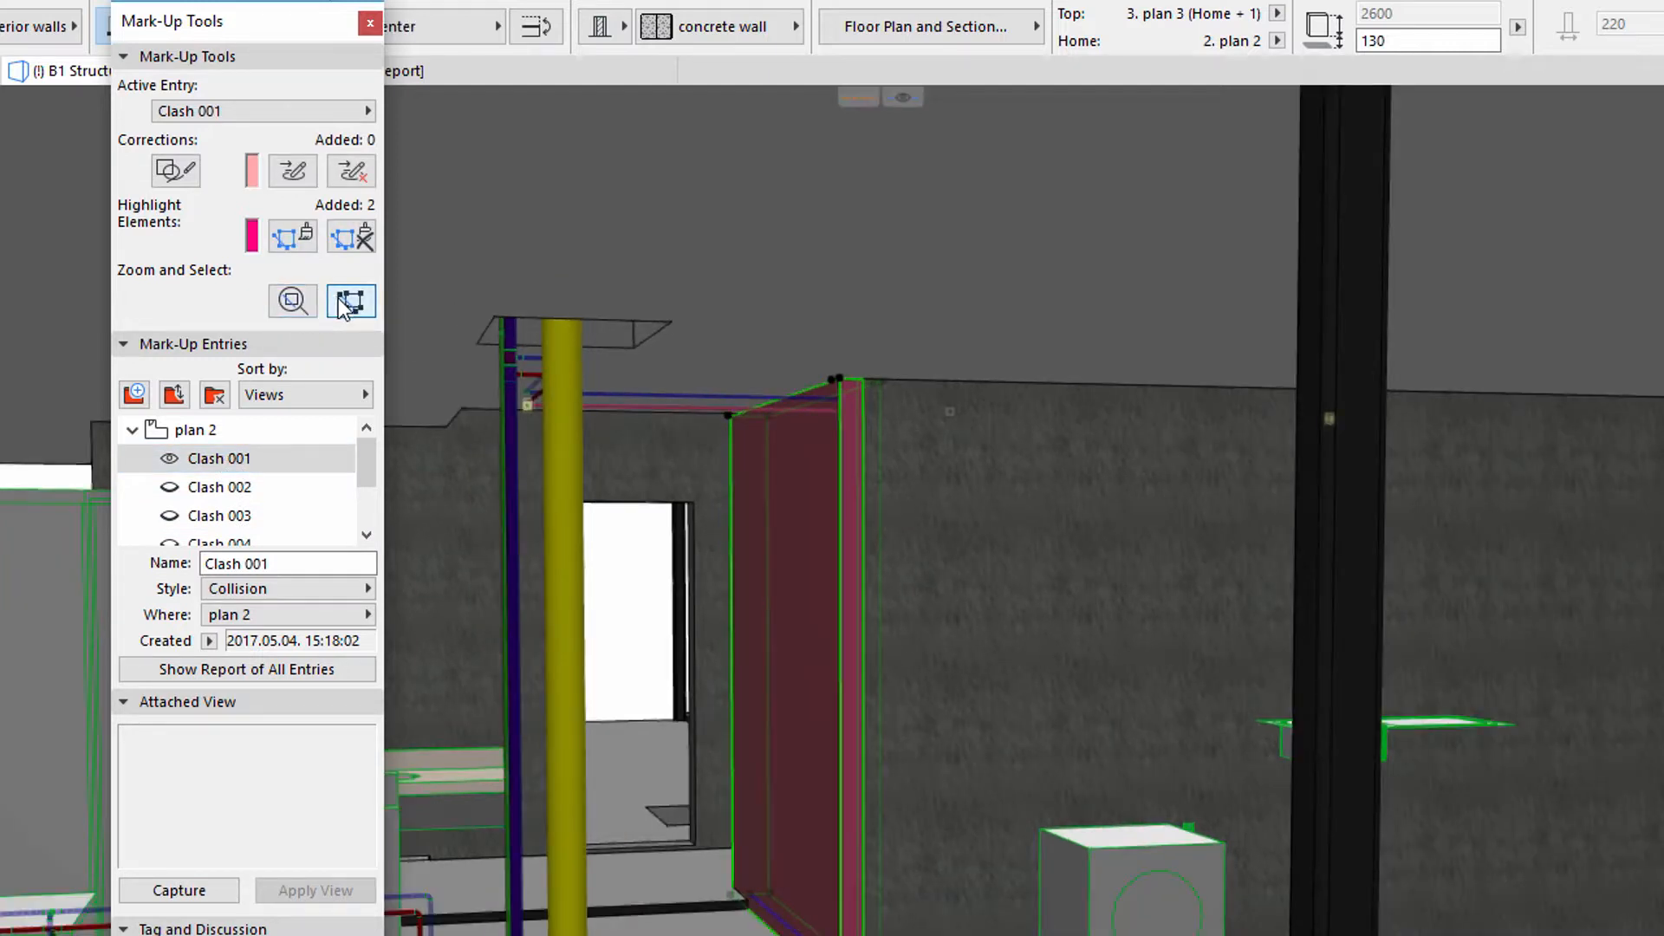
pyautogui.scroll(2, 814, 442)
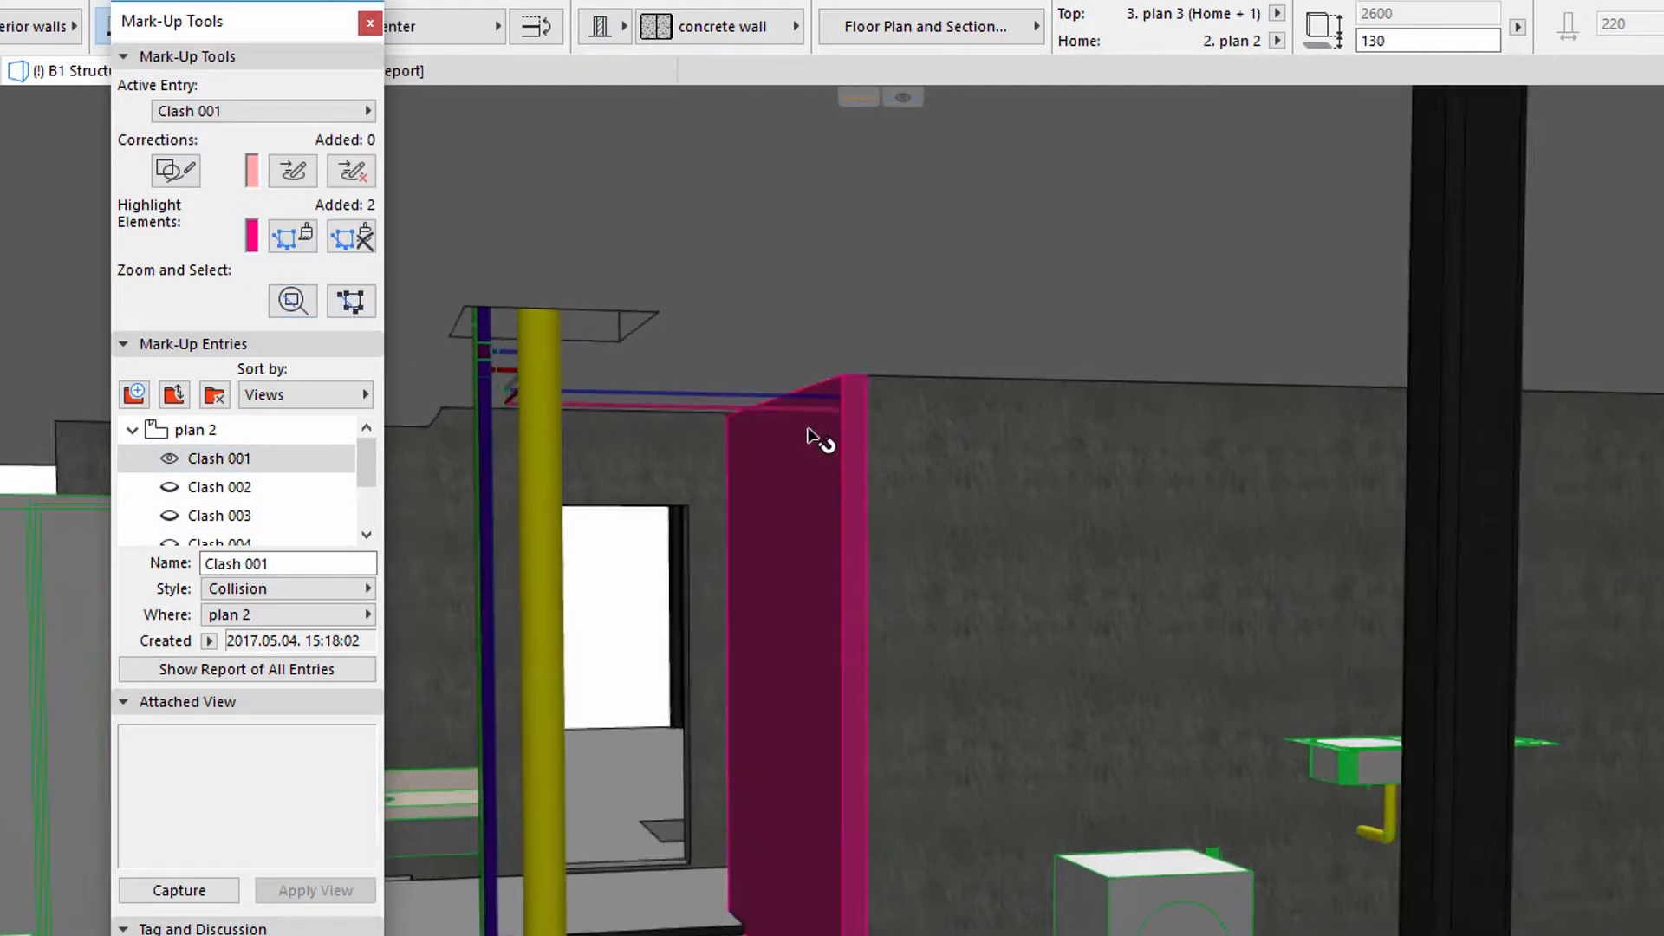
pyautogui.scroll(2, 814, 440)
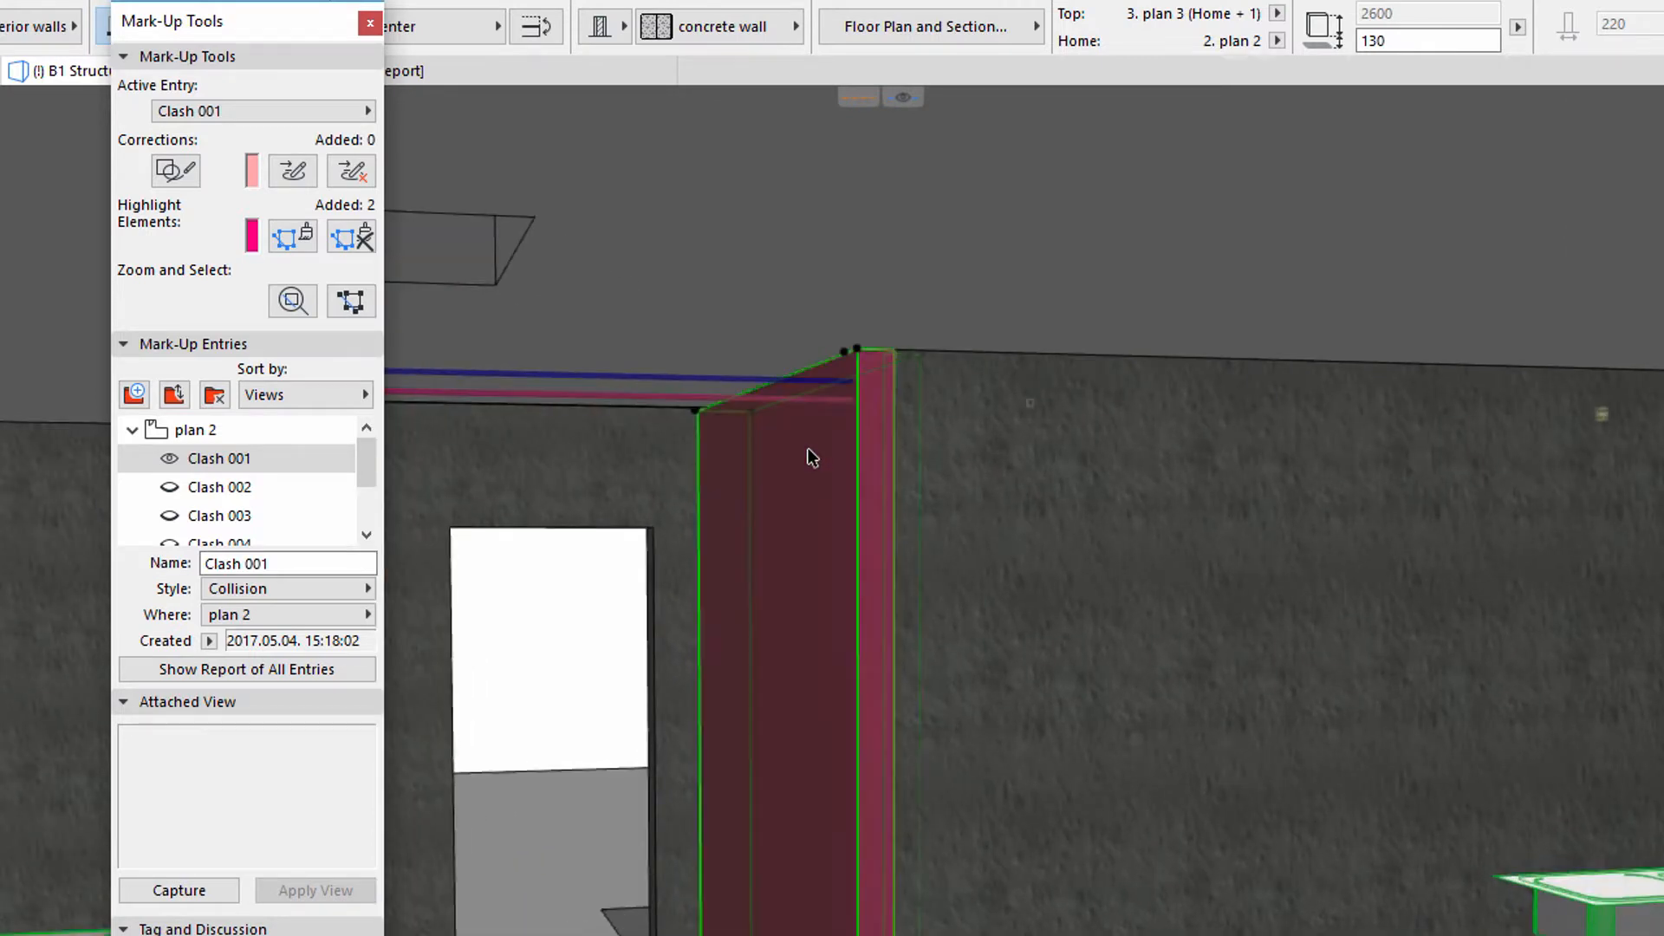
pyautogui.scroll(-4, 790, 551)
pyautogui.keyDown('shift'); pyautogui.moveTo(791, 558); pyautogui.dragTo(1070, 537, button='middle'); pyautogui.keyUp('shift')
pyautogui.keyDown('shift'); pyautogui.moveTo(872, 557); pyautogui.dragTo(834, 534, button='middle'); pyautogui.keyUp('shift')
pyautogui.moveTo(917, 399)
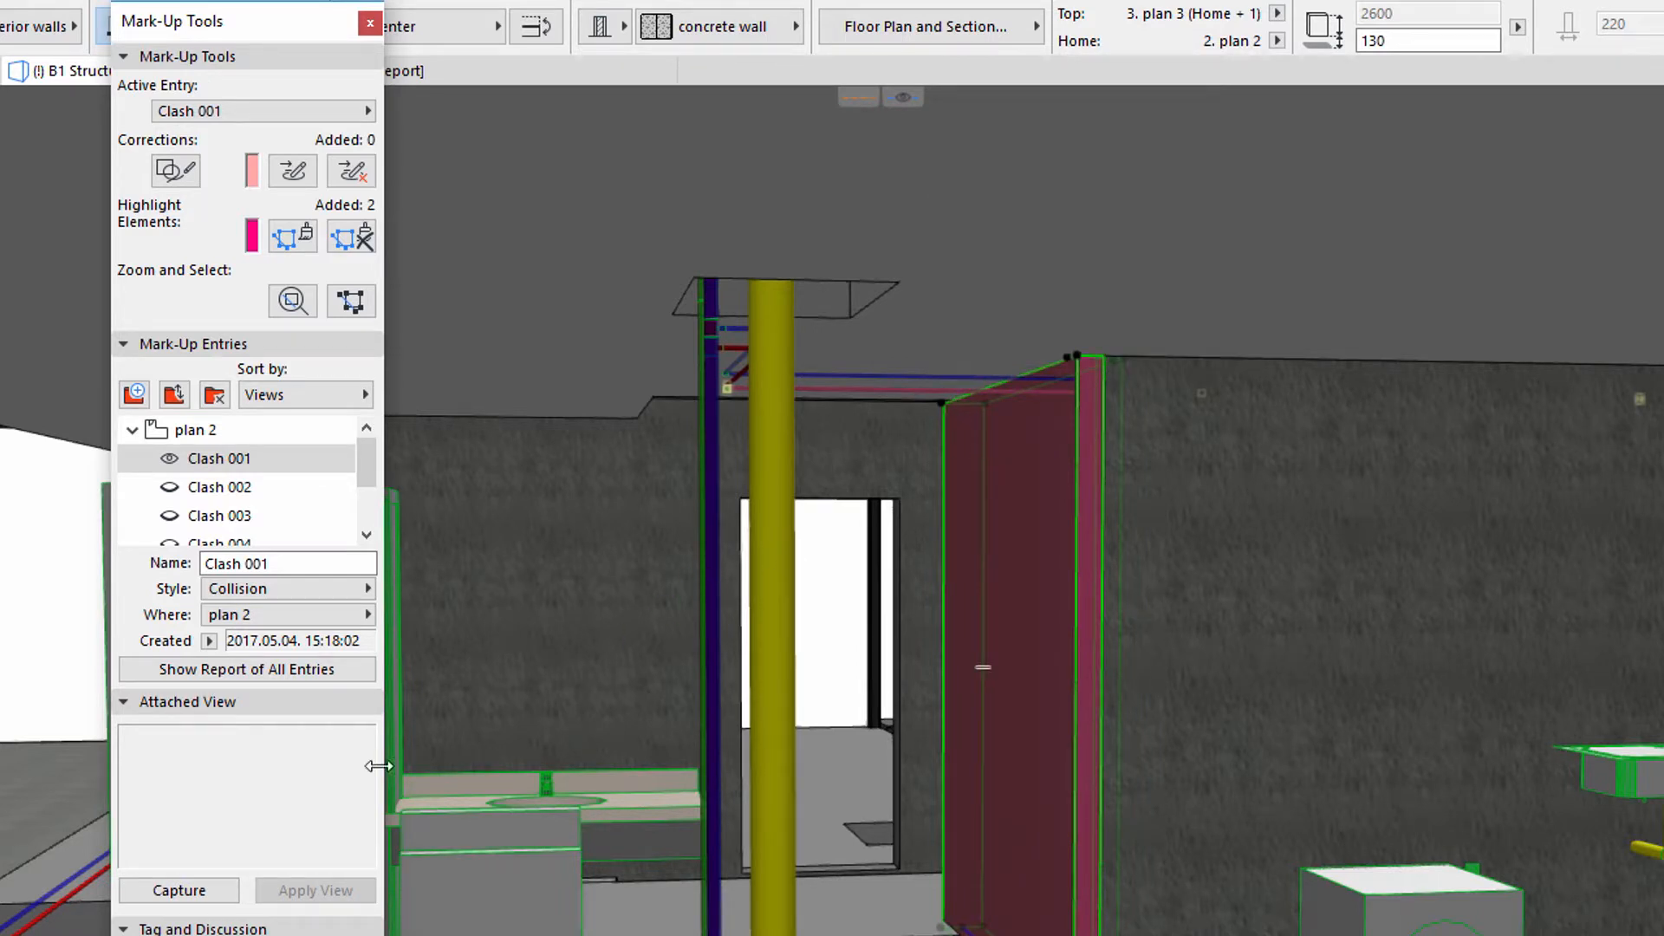
pyautogui.click(222, 893)
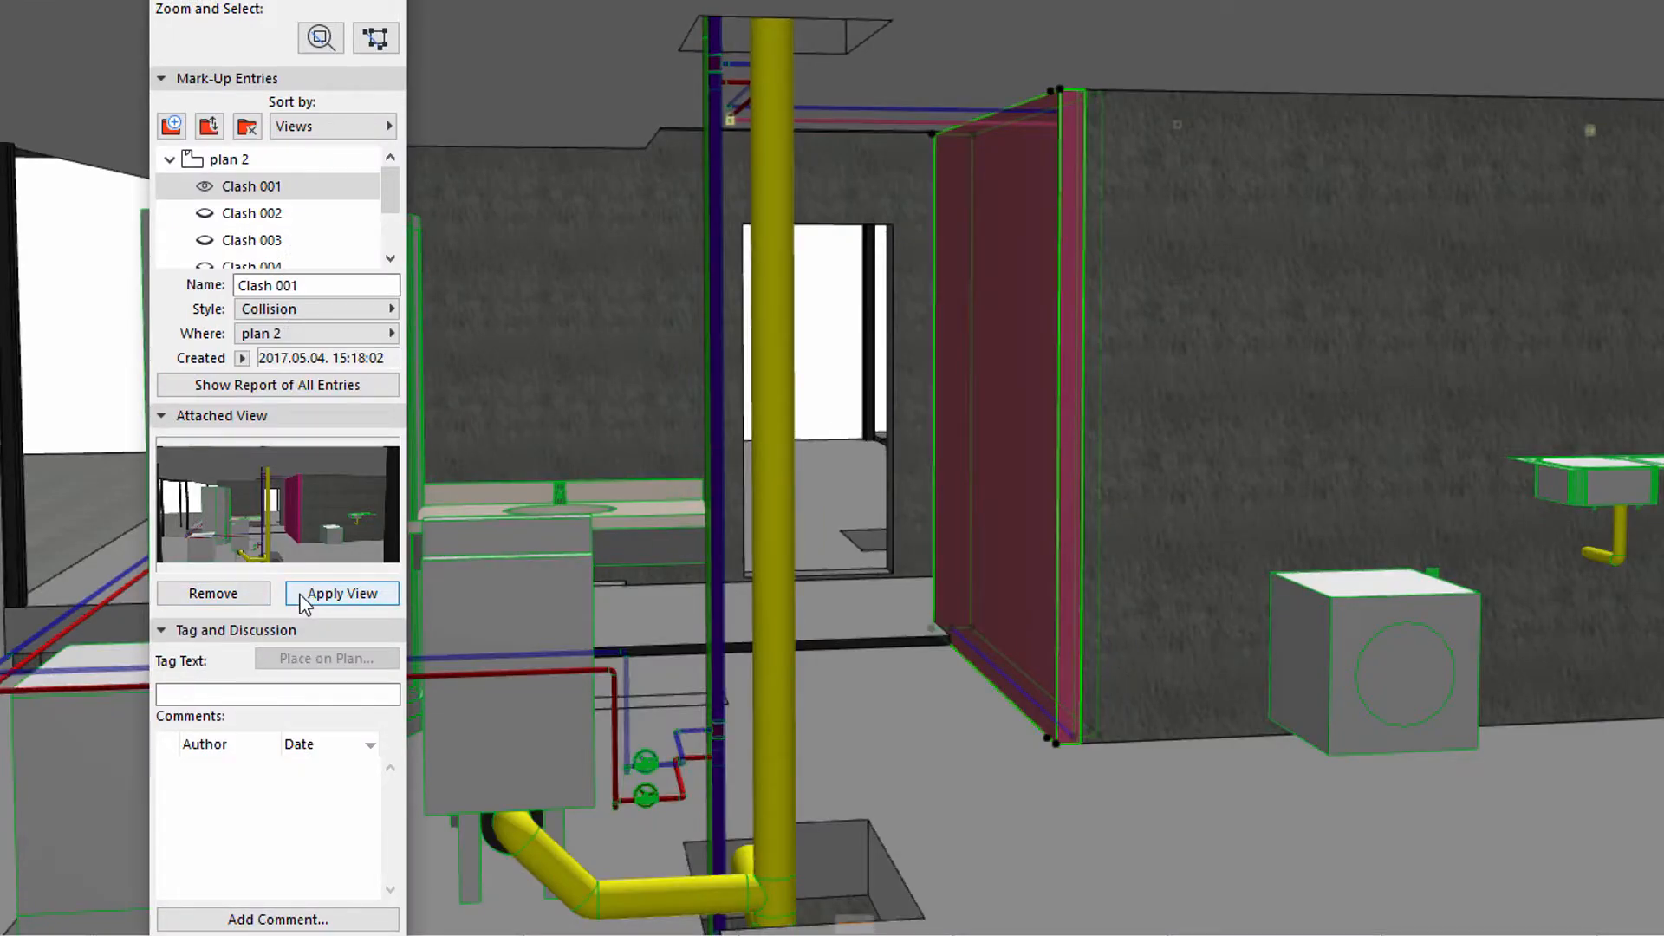
# Give the entry the tag text "Clash 001" and add the comment "Please solve the collision!" with status Unknown.
pyautogui.click(267, 694)
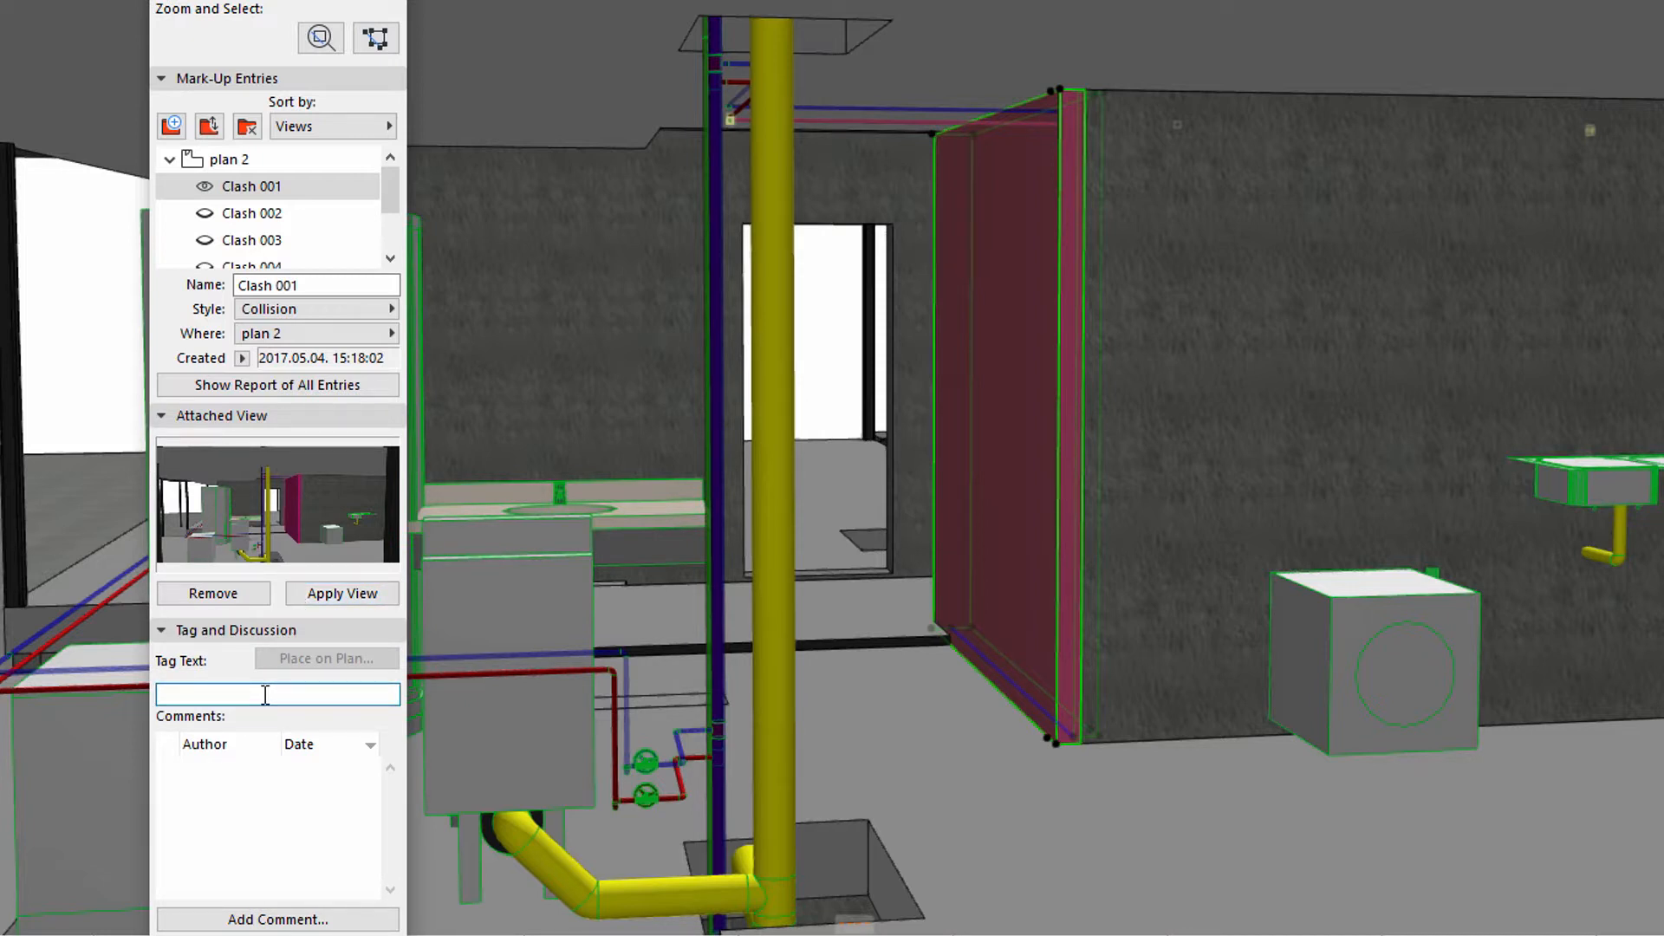
pyautogui.write('Clash 001')
pyautogui.click(281, 917)
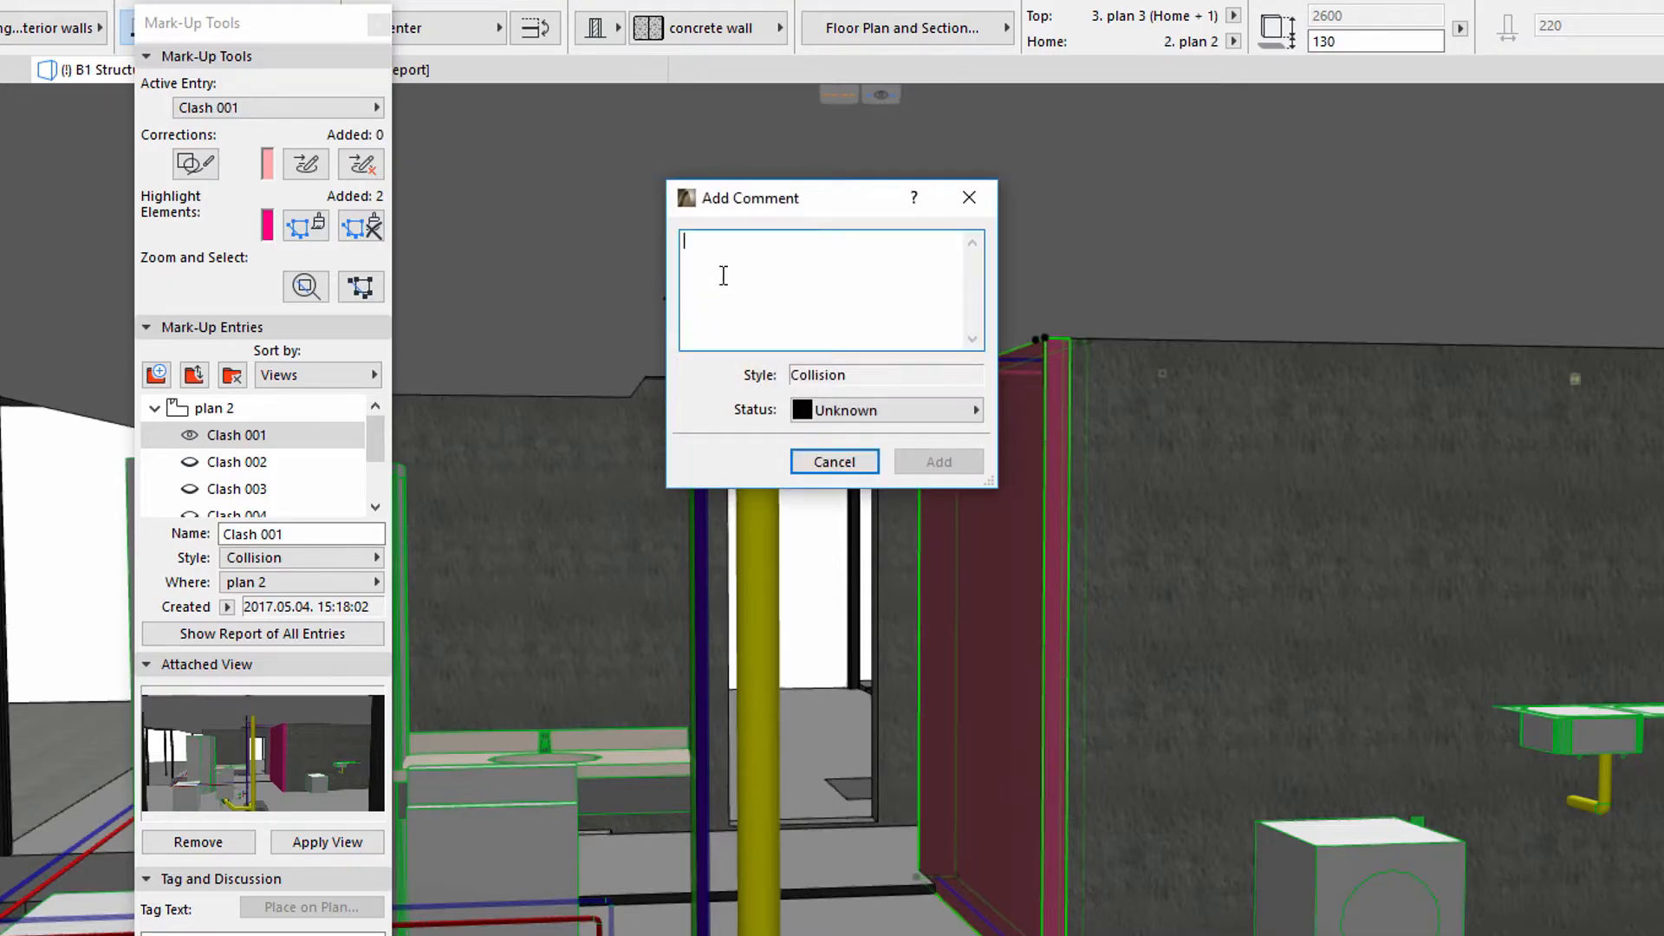
pyautogui.write('Please solve the collision')
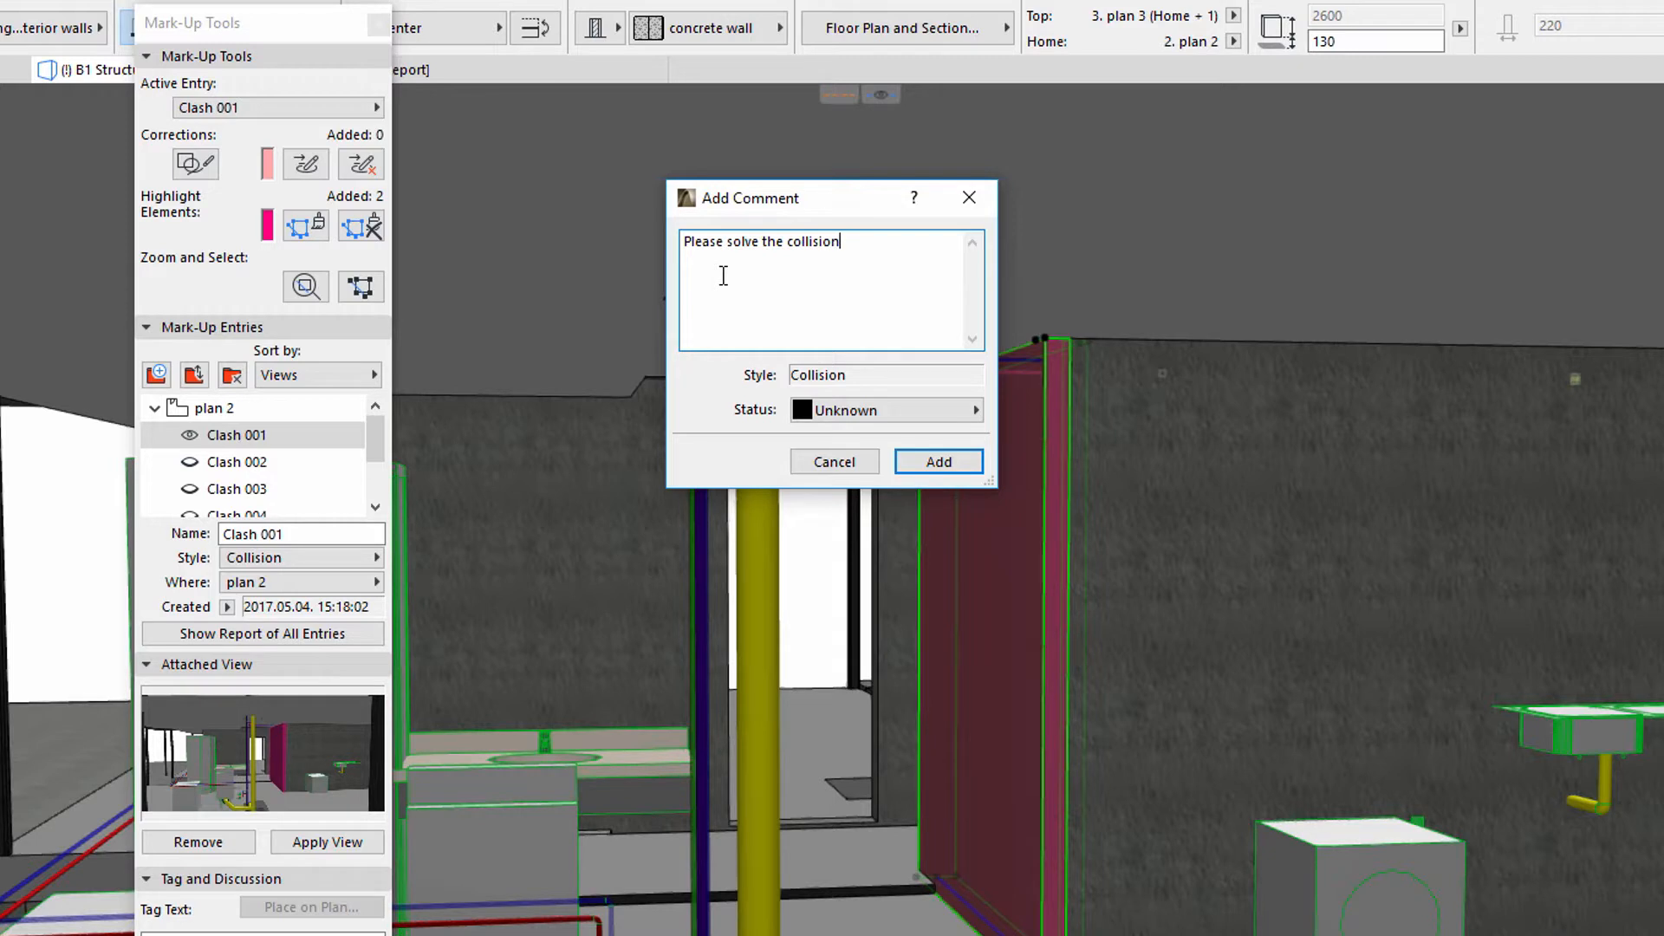
pyautogui.write('!')
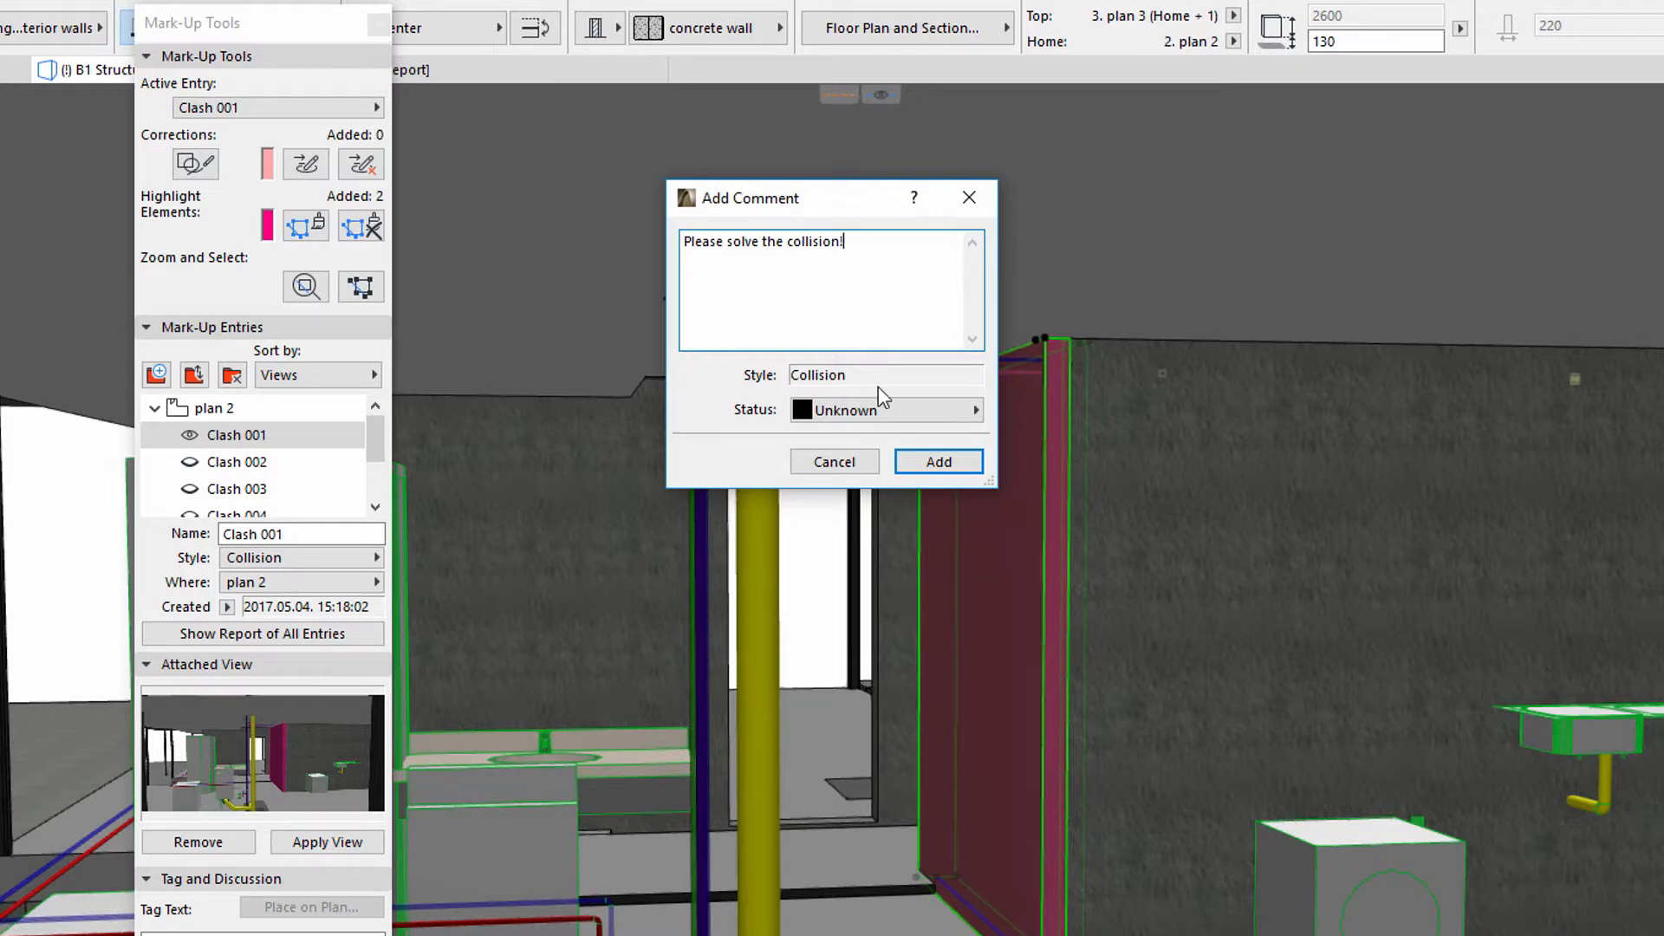
pyautogui.click(906, 465)
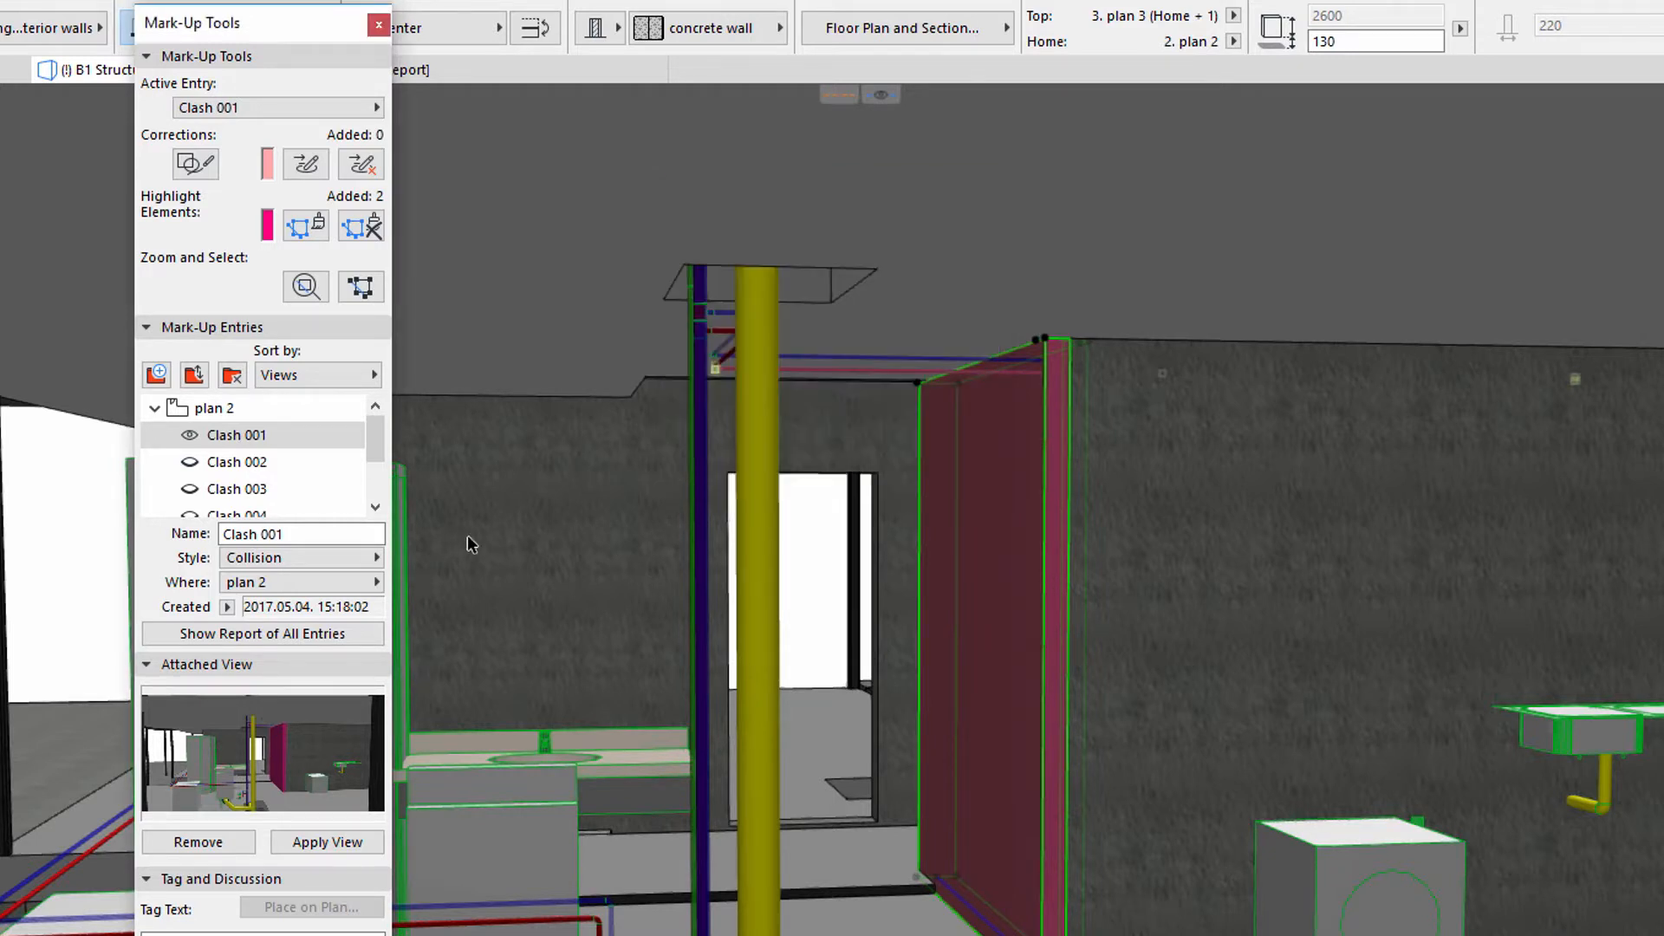
# Export the selected Clash 001 mark-up entry as the BCF file clash001 in the STRUCTURE folder, using External IFC ID where available.
pyautogui.click(198, 381)
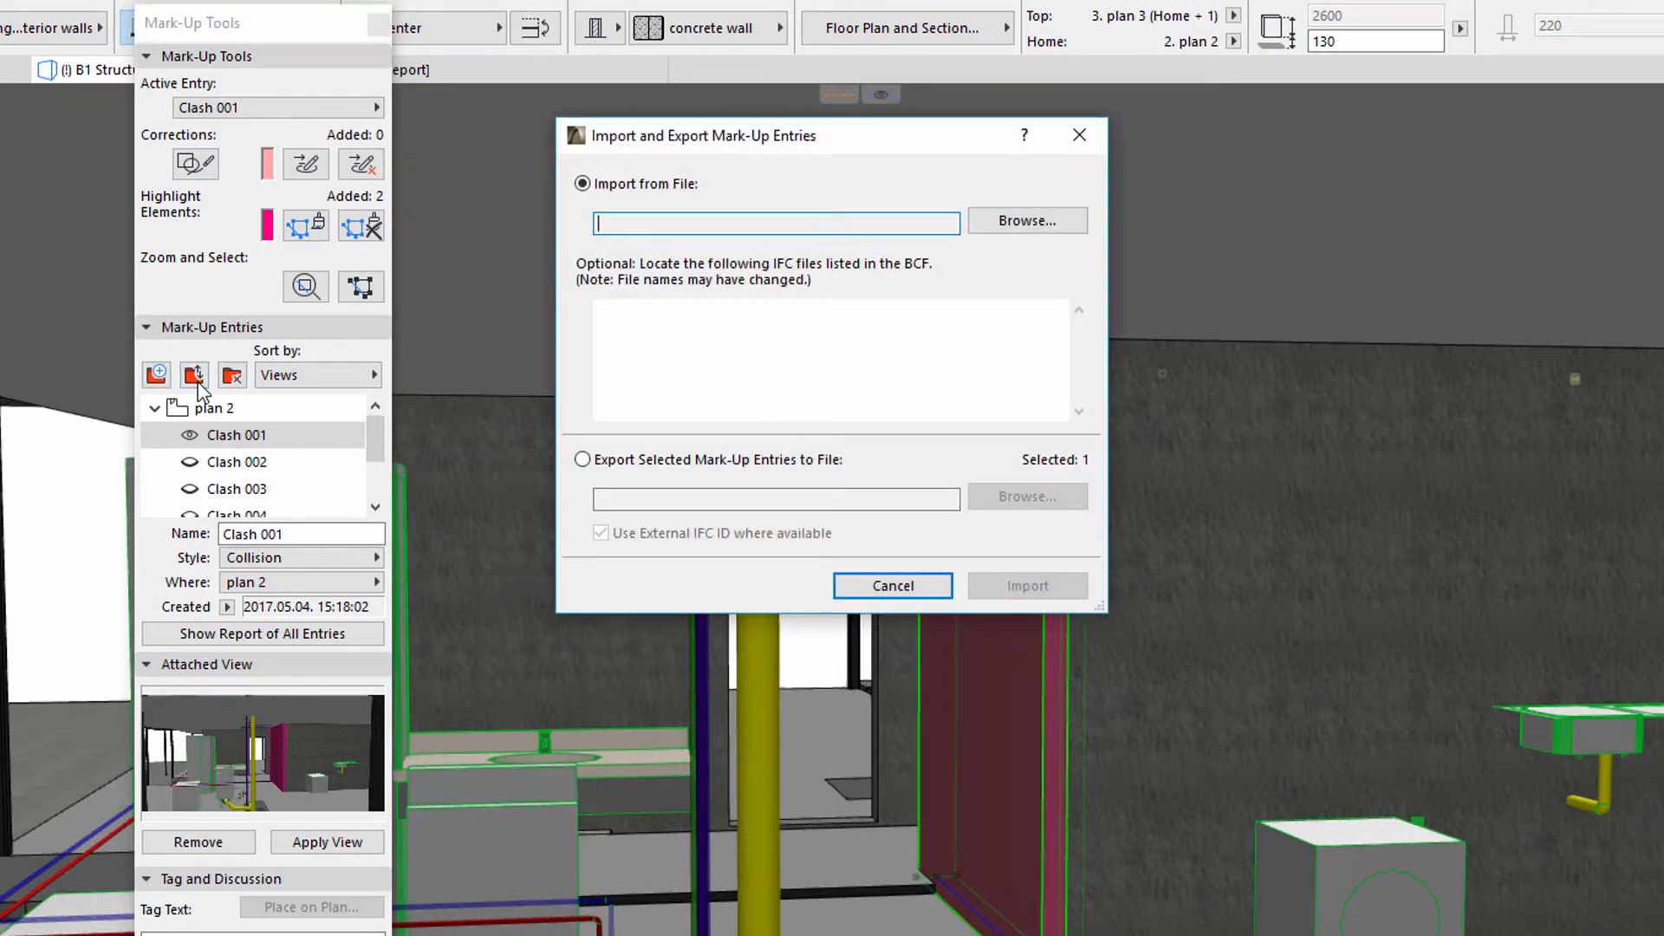
pyautogui.click(581, 459)
pyautogui.click(693, 496)
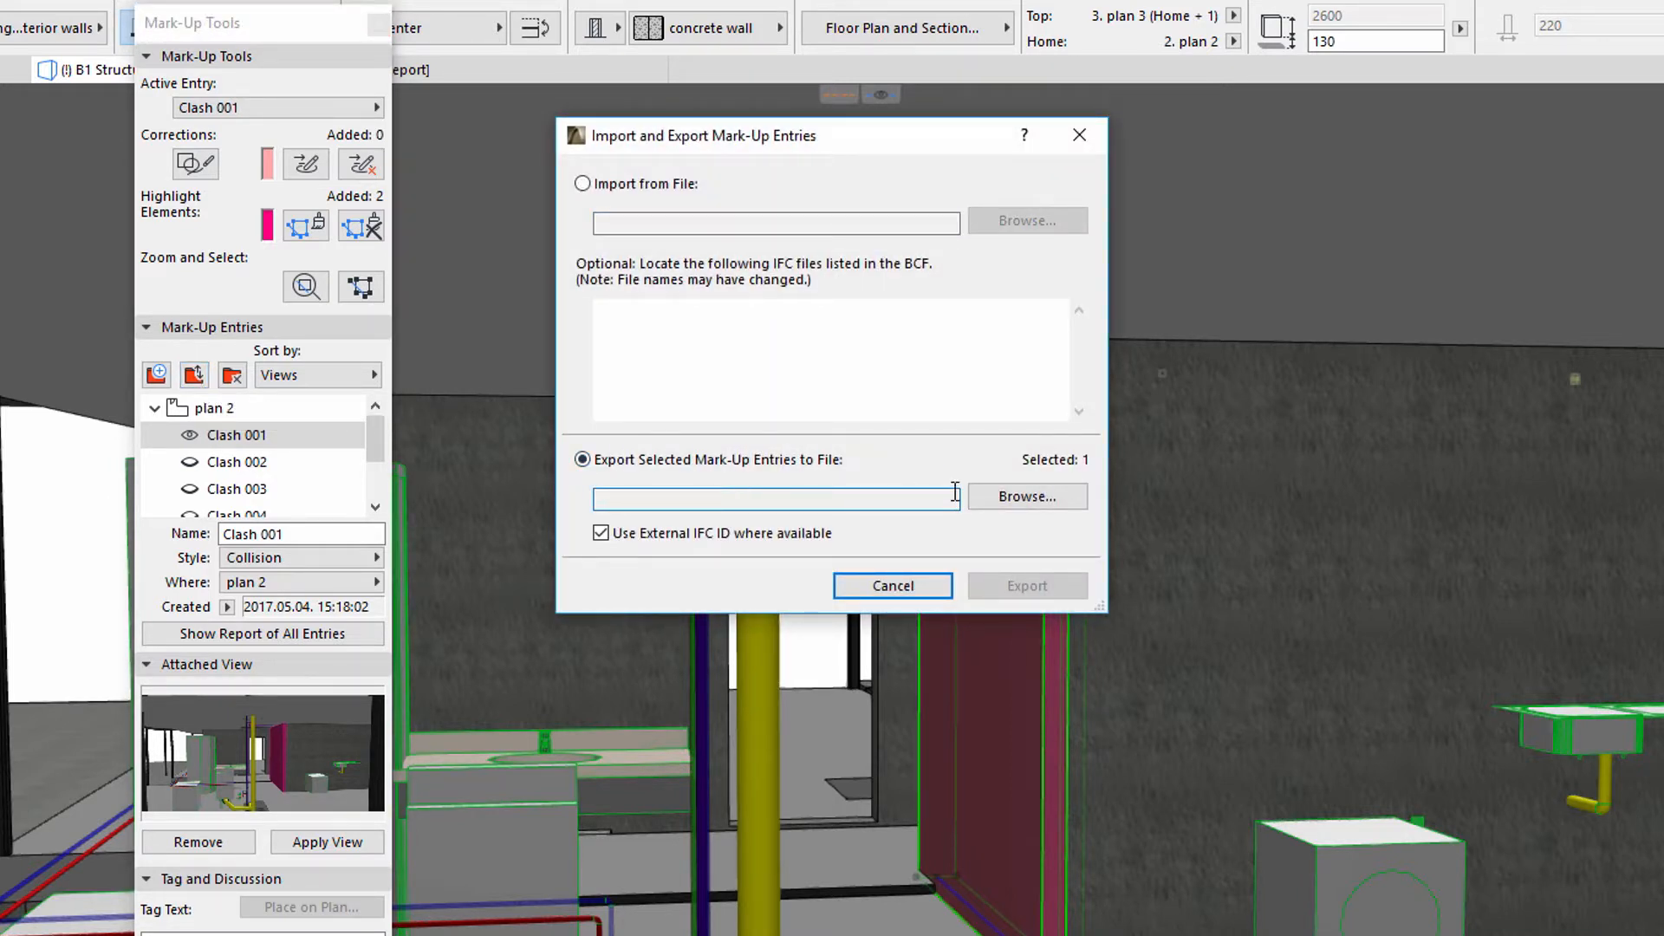
pyautogui.click(1027, 496)
pyautogui.write('001')
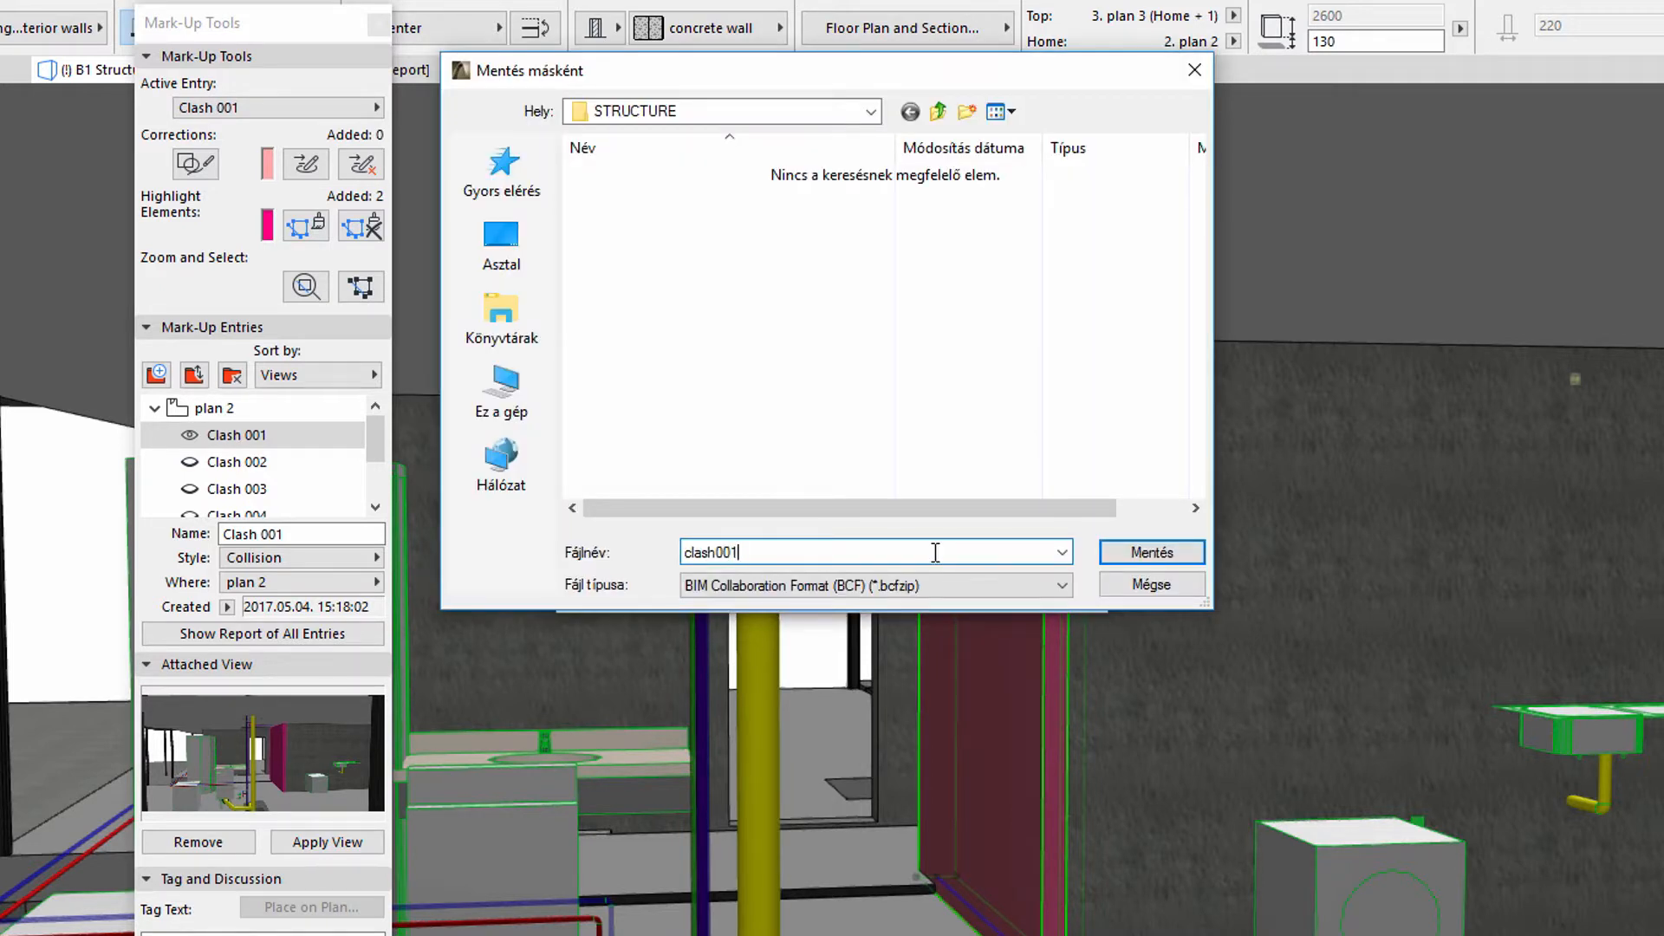
pyautogui.click(1118, 552)
pyautogui.click(1027, 586)
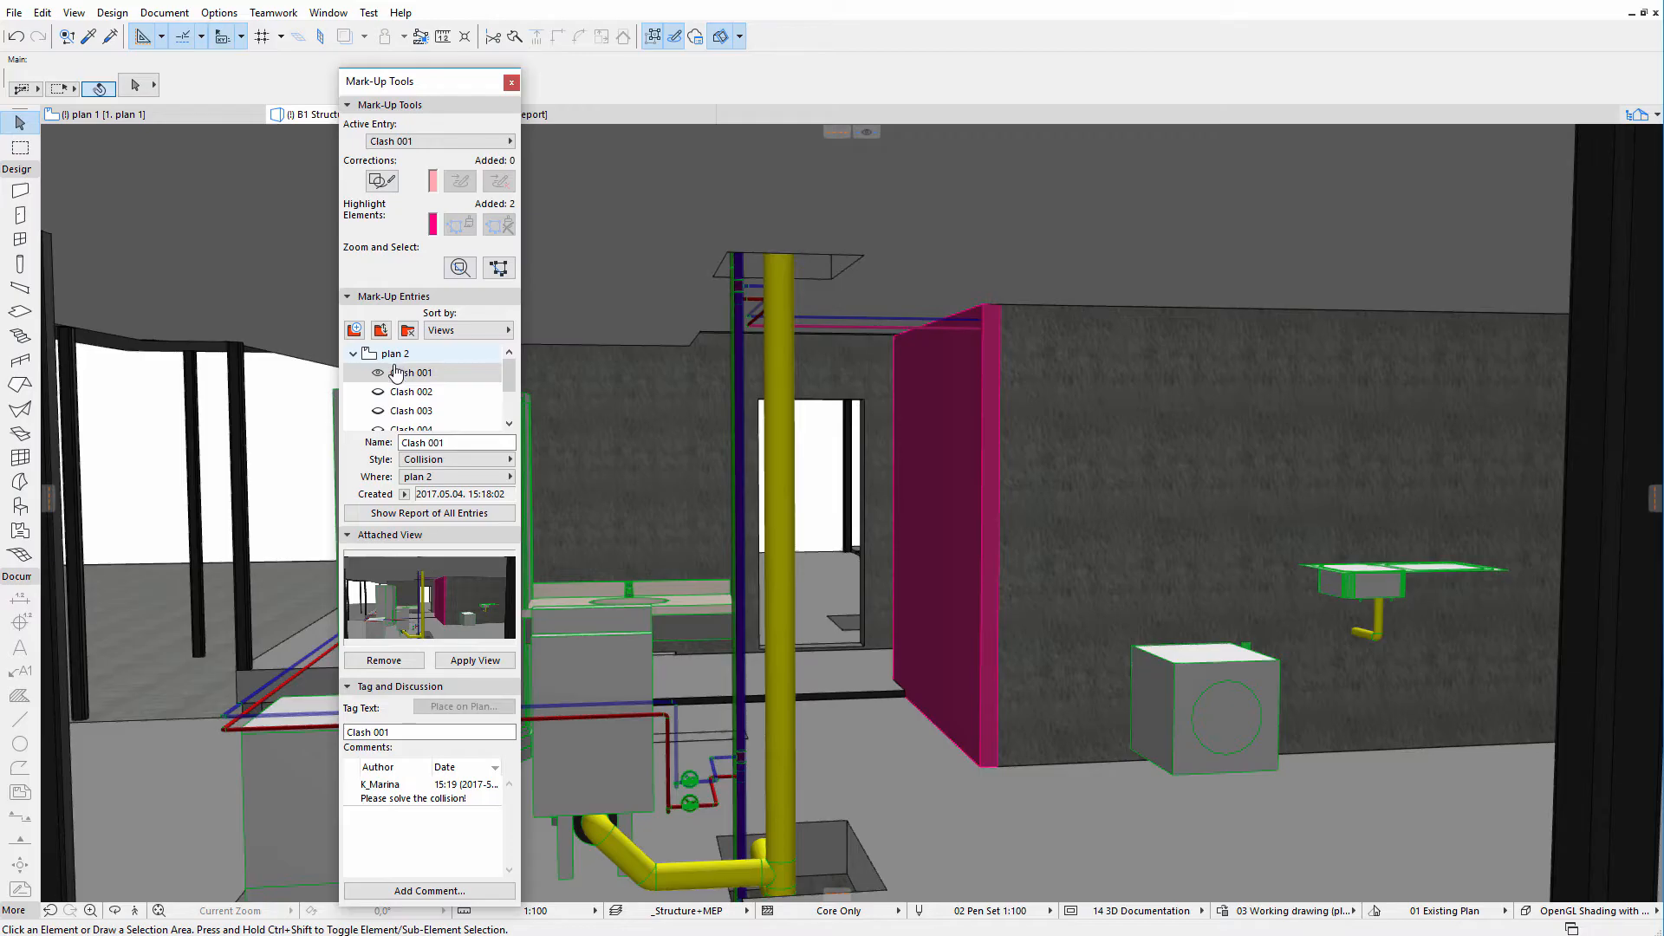
# Turn off the 3D highlighting of Clash 001 and close the Mark-Up Tools palette.
pyautogui.click(396, 372)
pyautogui.click(378, 372)
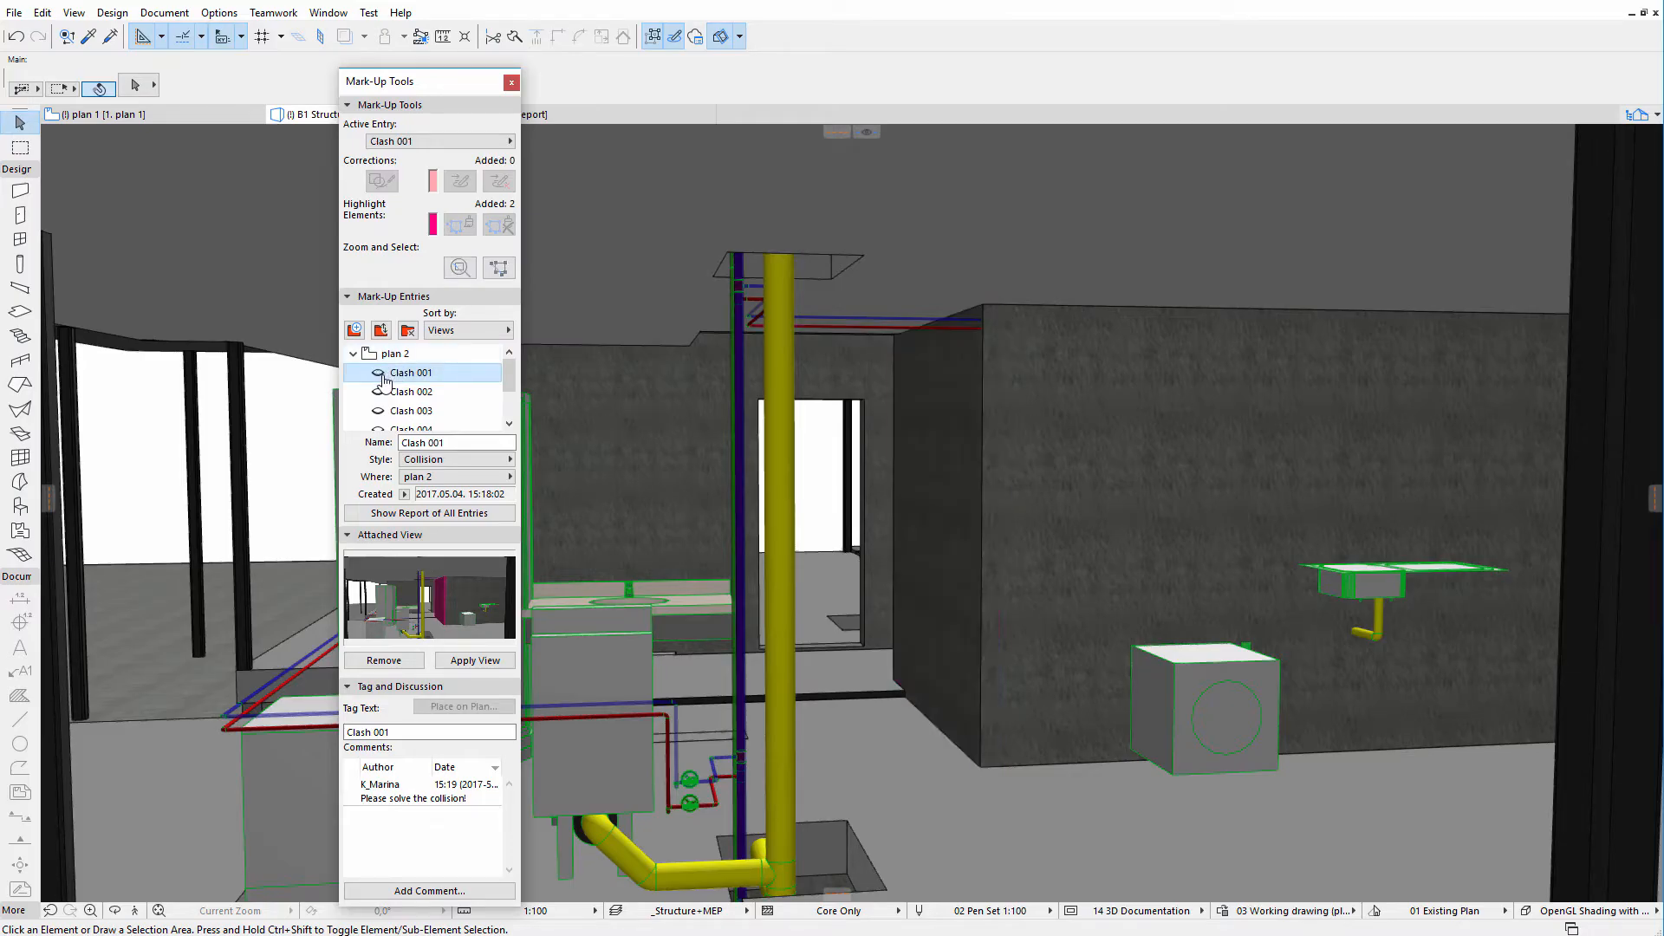
pyautogui.click(512, 83)
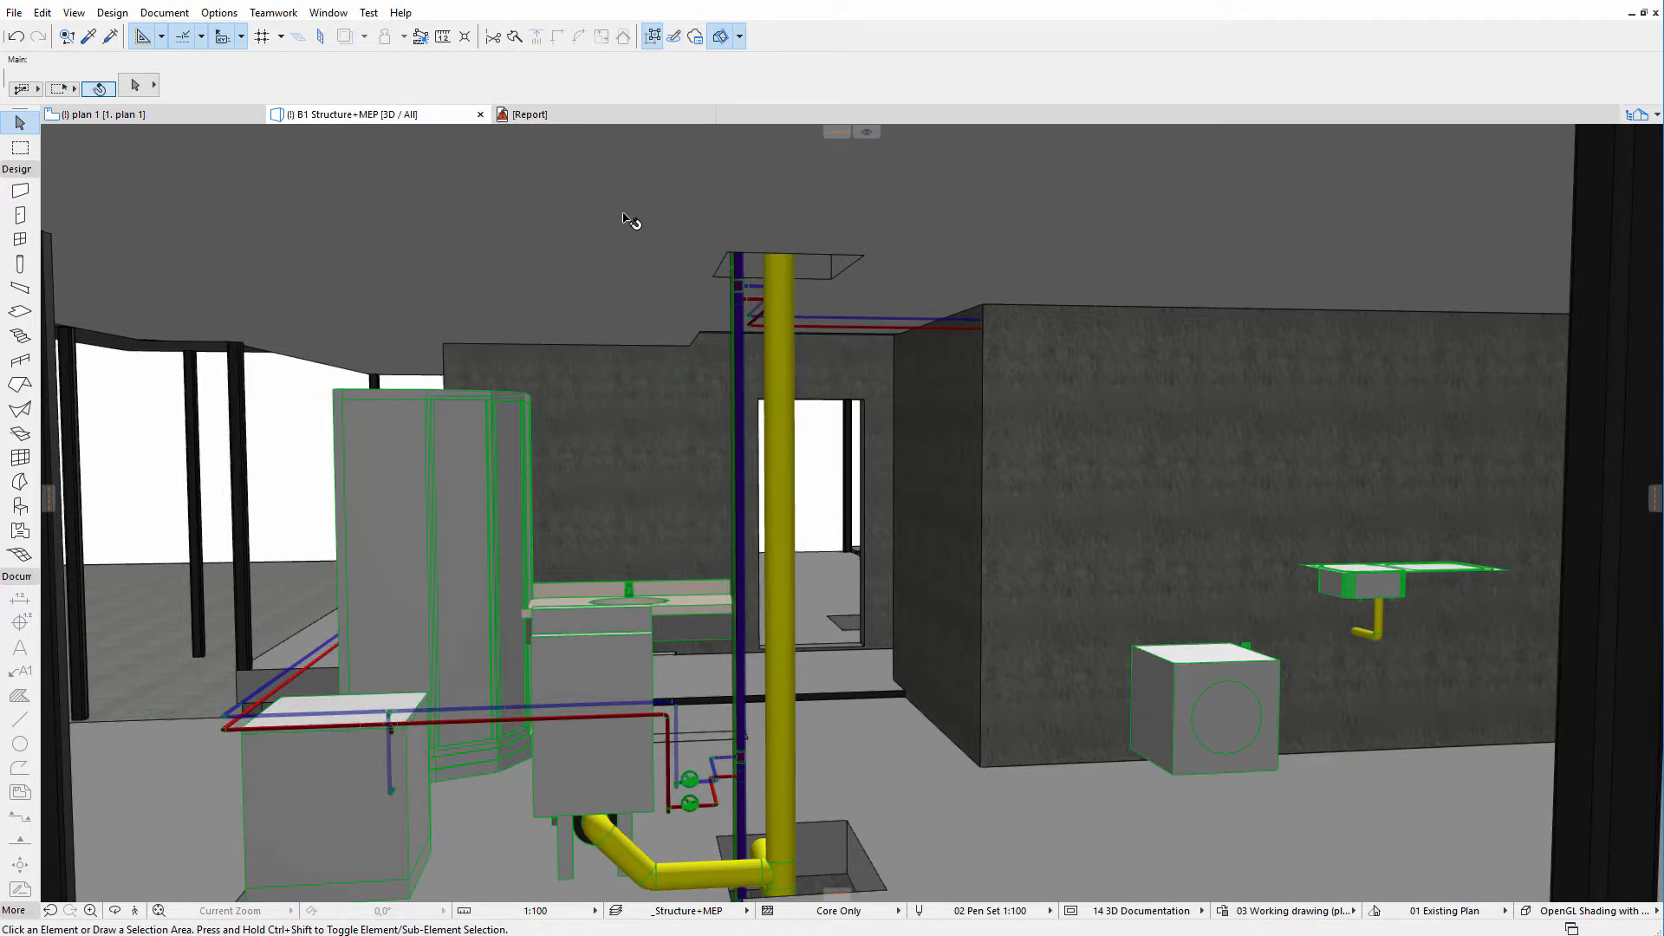
pyautogui.scroll(-6, 631, 221)
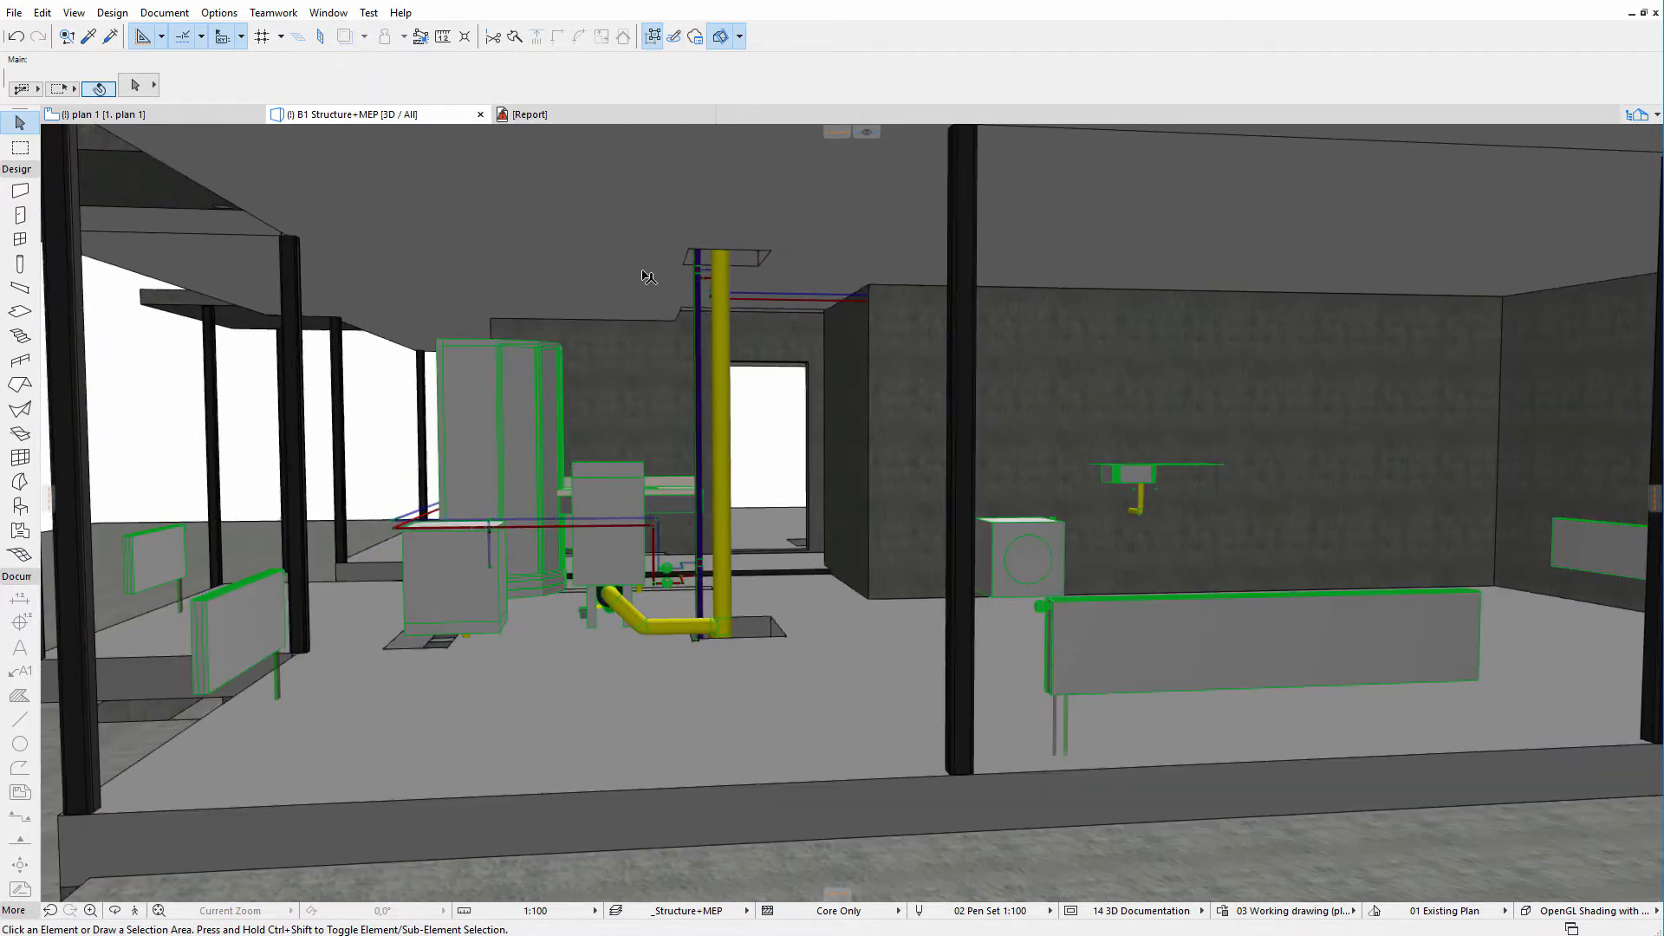
pyautogui.scroll(-6, 658, 293)
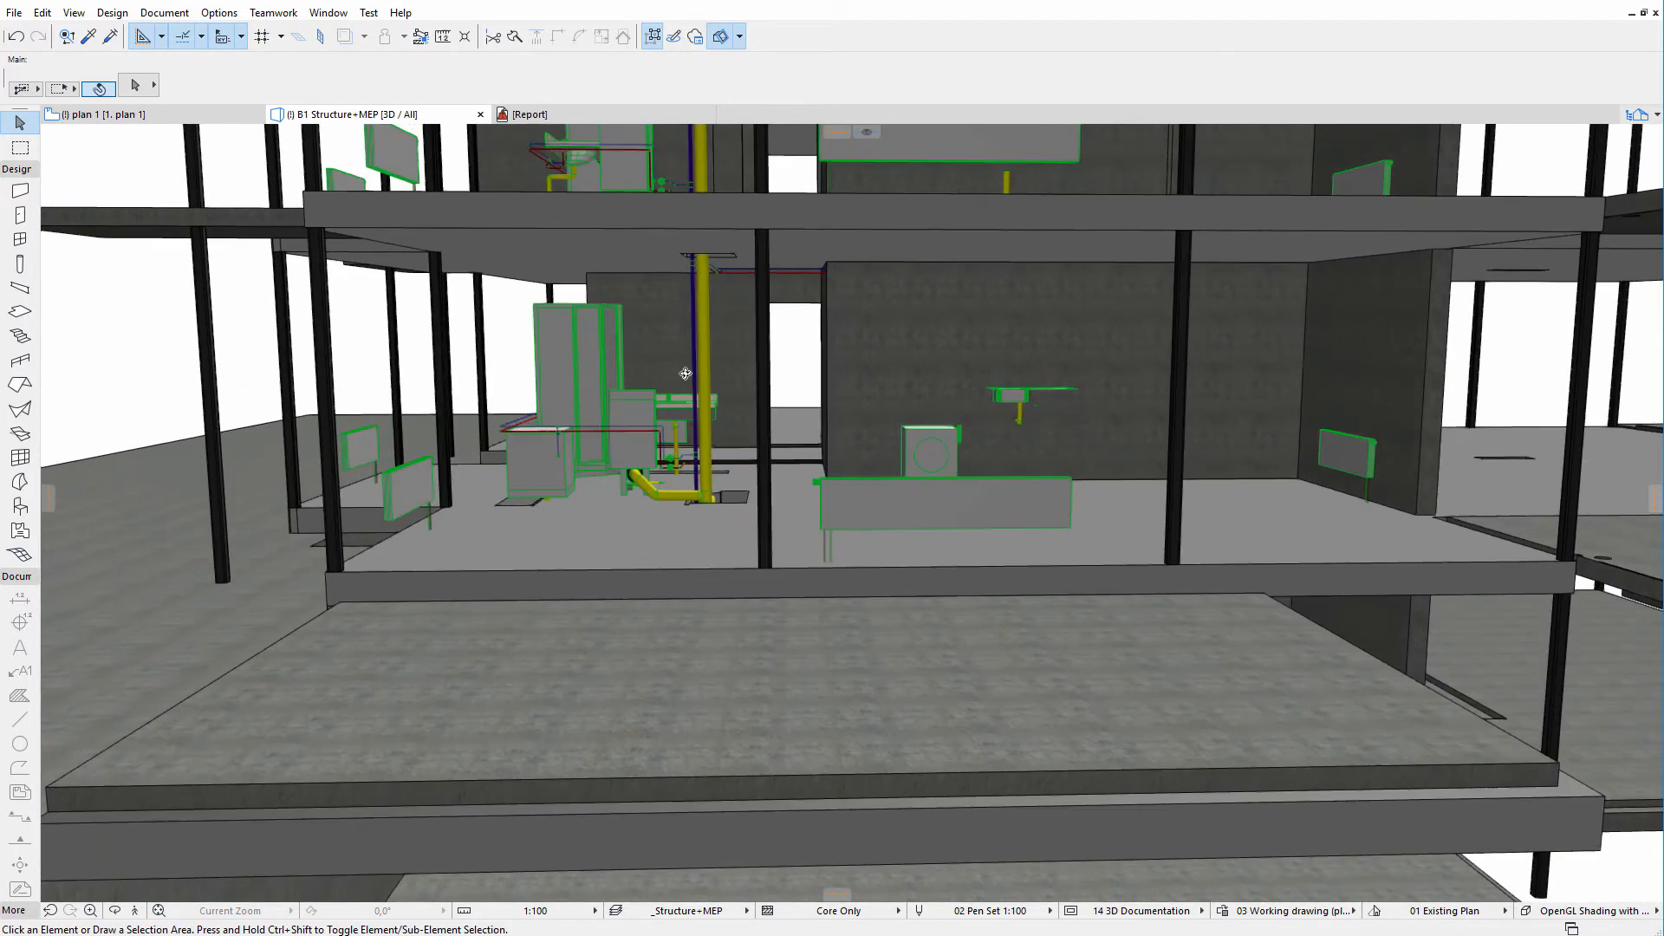
pyautogui.keyDown('shift'); pyautogui.moveTo(685, 374); pyautogui.dragTo(510, 364, button='middle'); pyautogui.keyUp('shift')
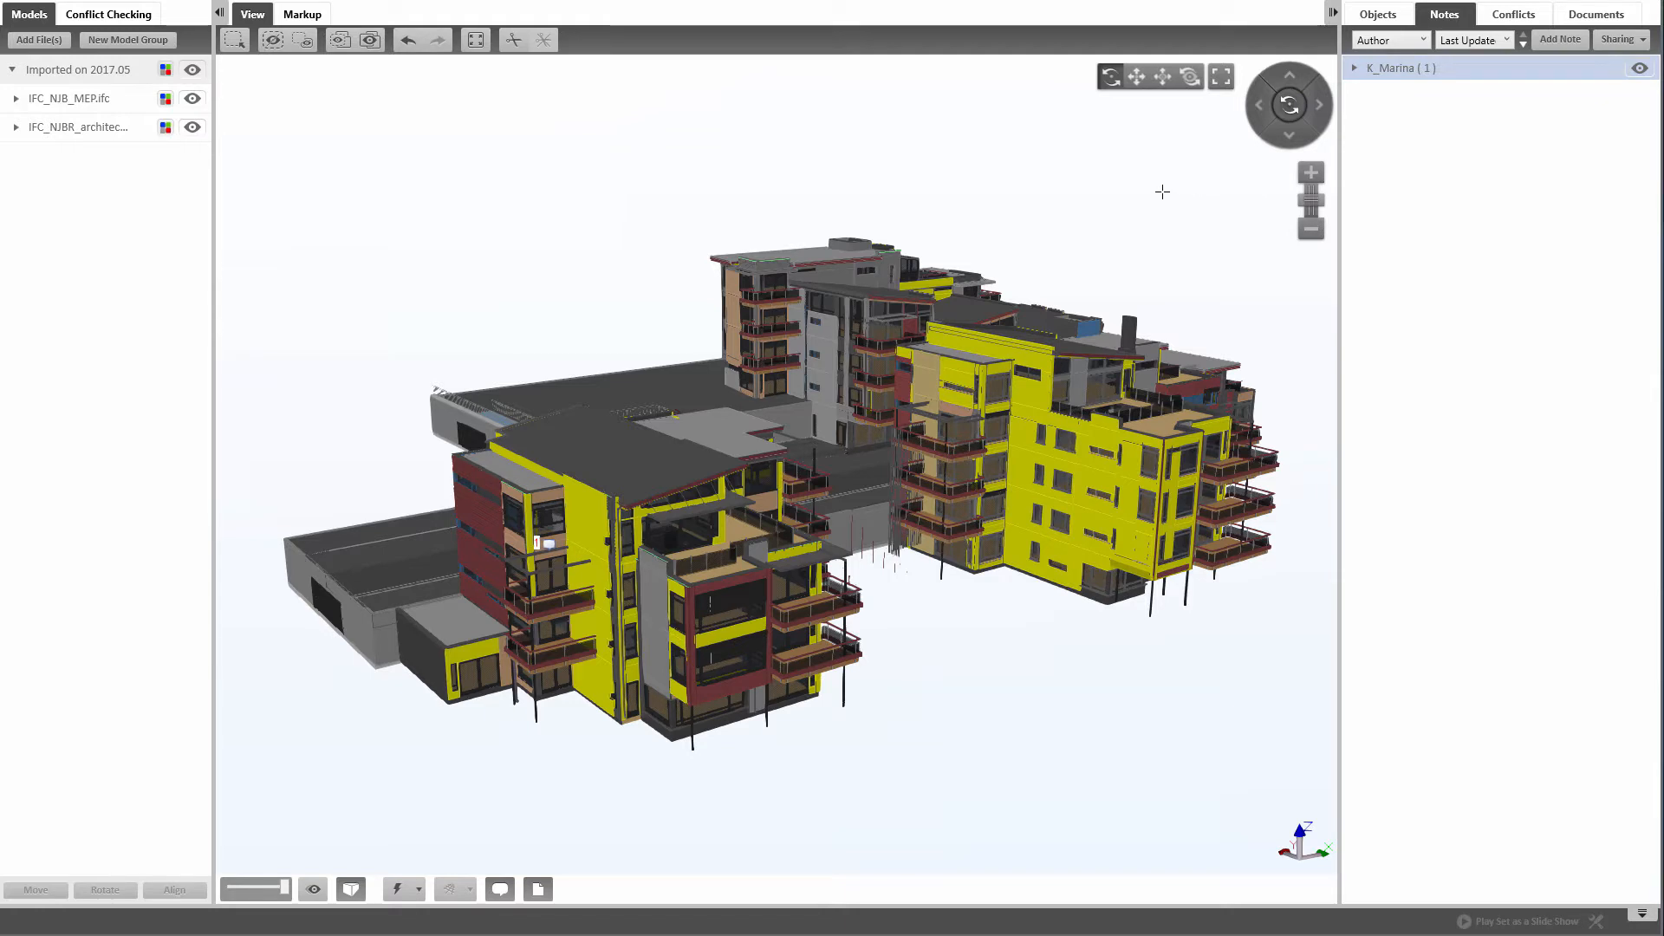
# In Tekla BIMsight, hide the architectural IFC model to inspect the MEP model on its own, and show the architectural model again.
pyautogui.click(193, 128)
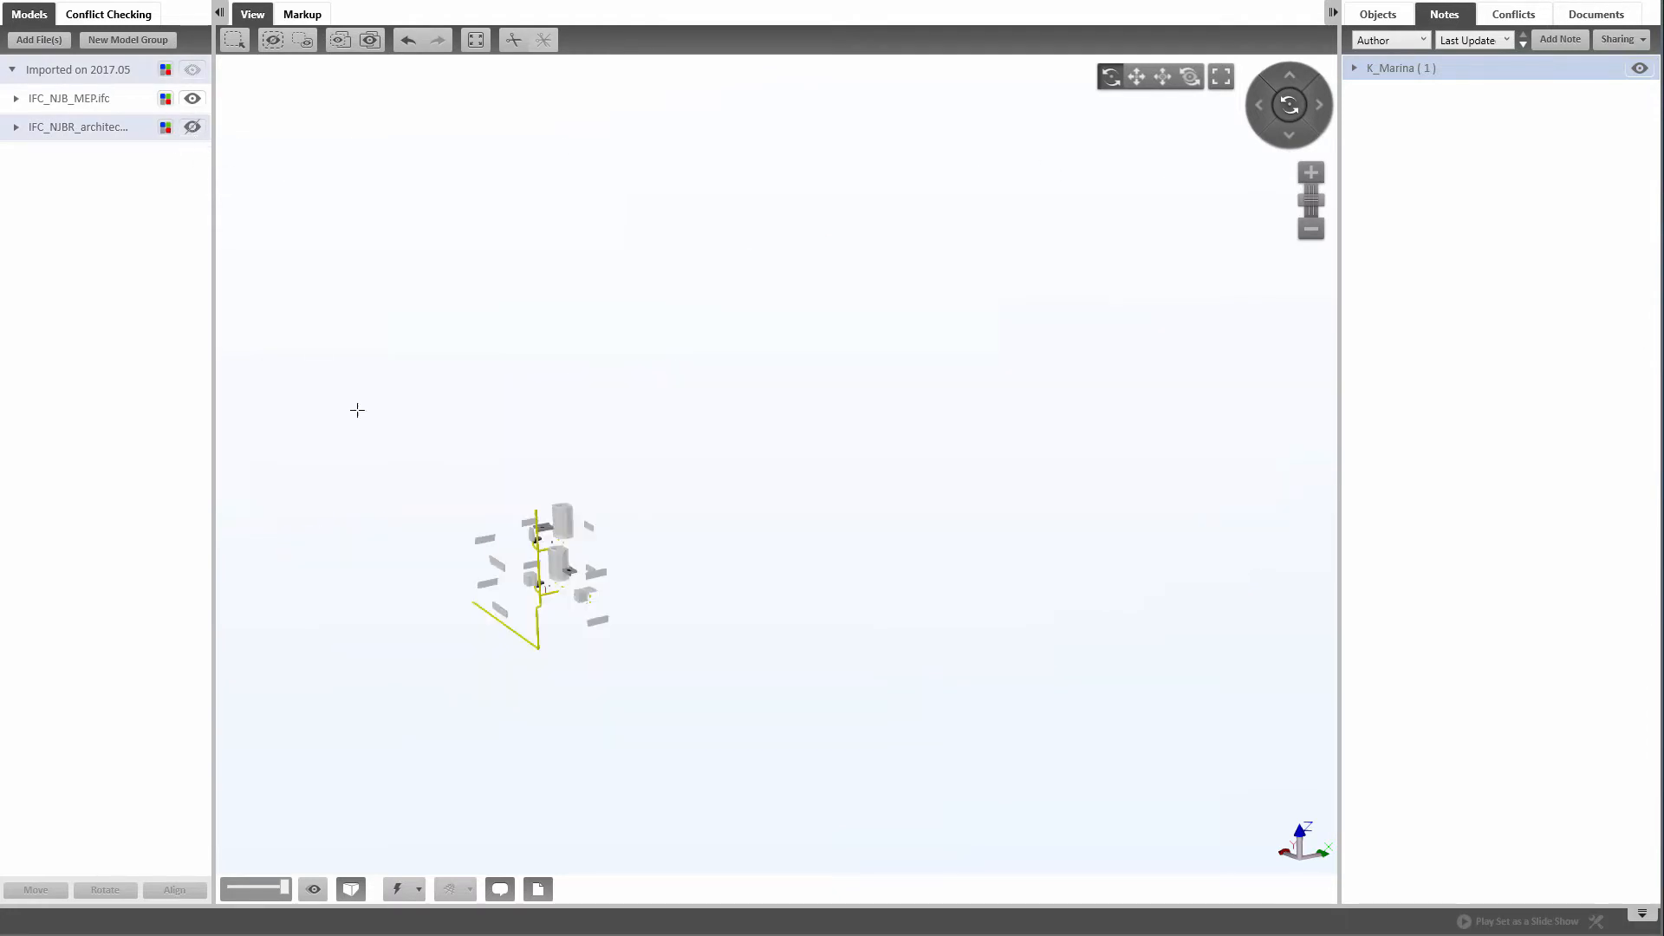
pyautogui.scroll(3, 555, 595)
pyautogui.moveTo(555, 595); pyautogui.dragTo(555, 546)
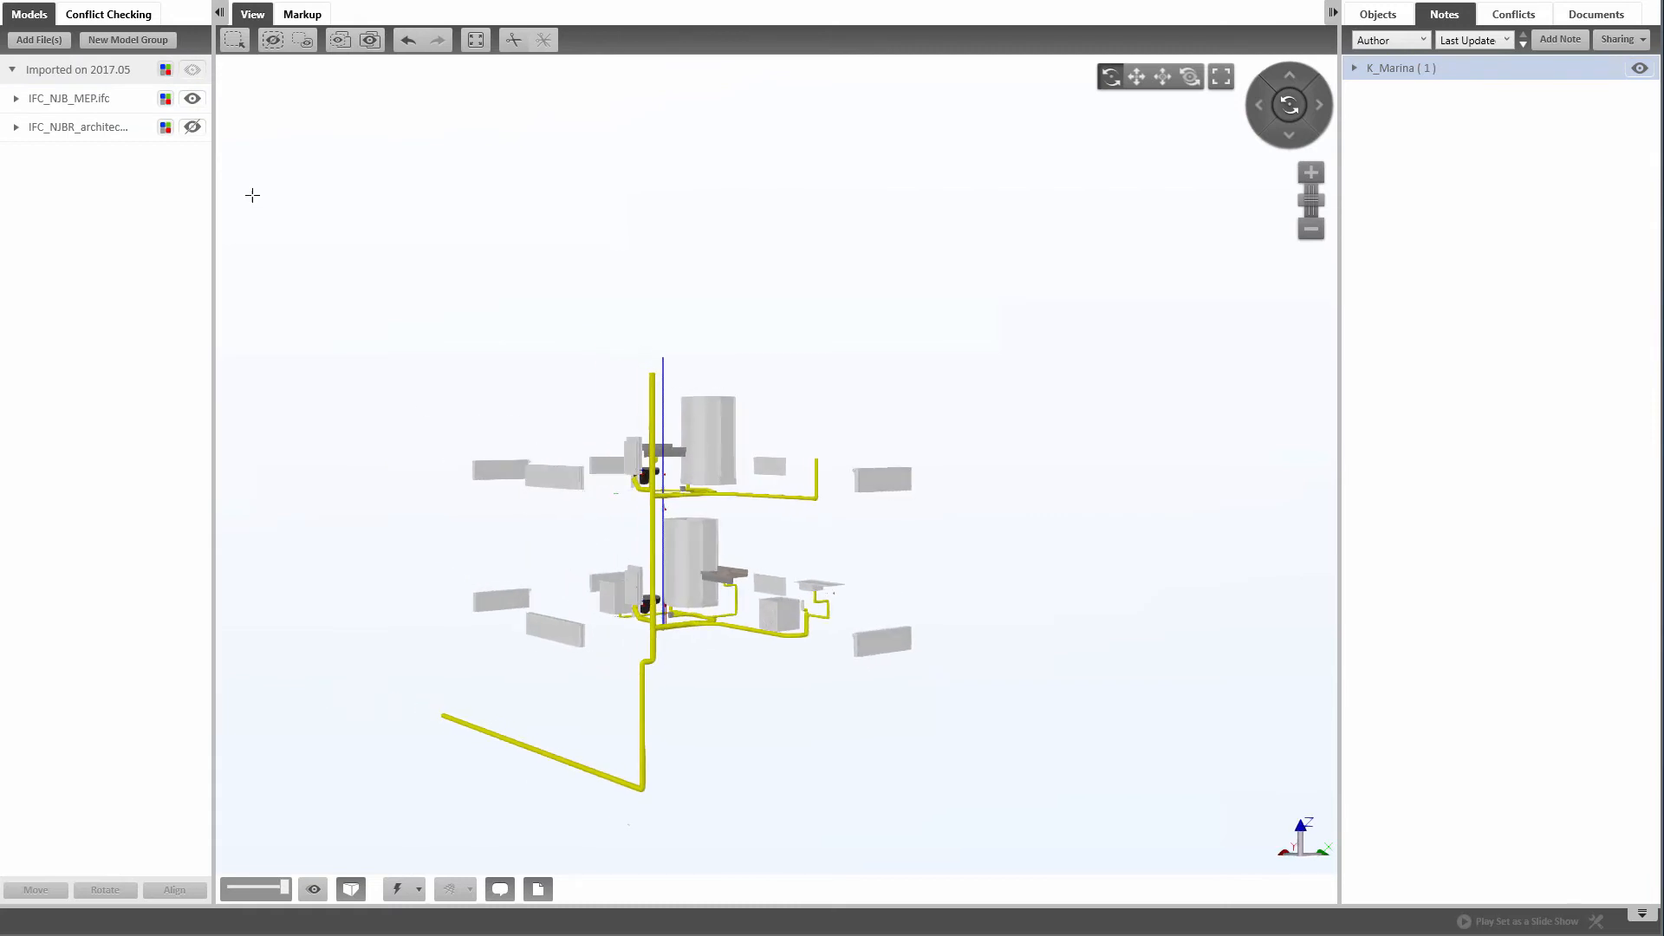
pyautogui.click(192, 128)
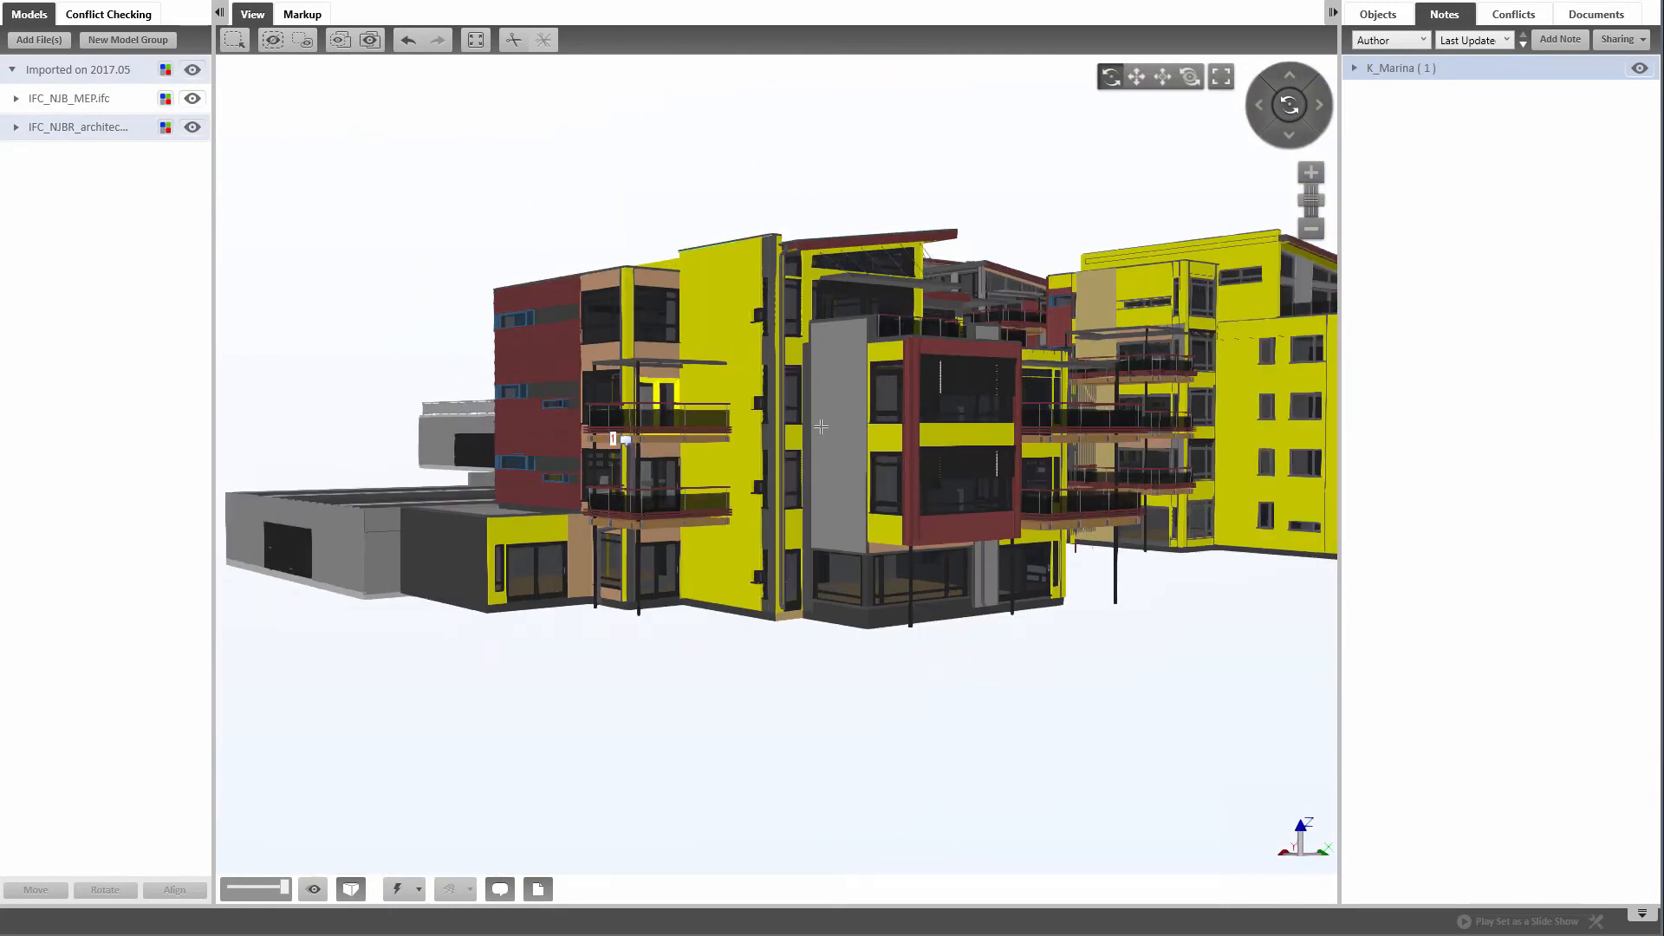
pyautogui.click(192, 127)
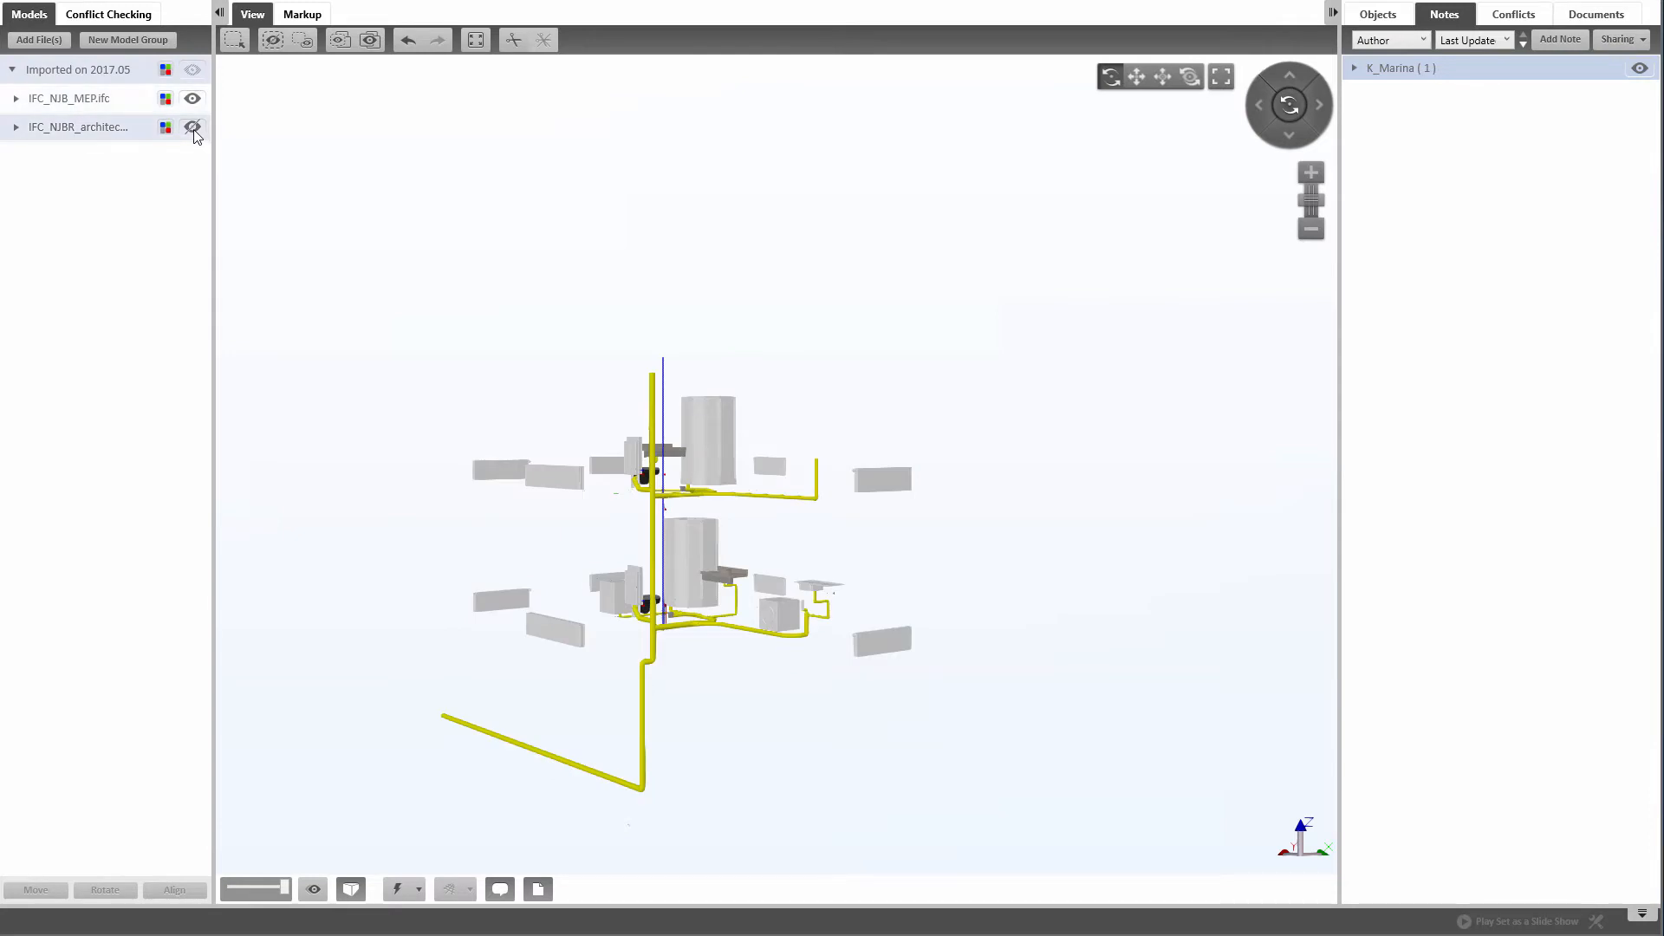
pyautogui.click(192, 127)
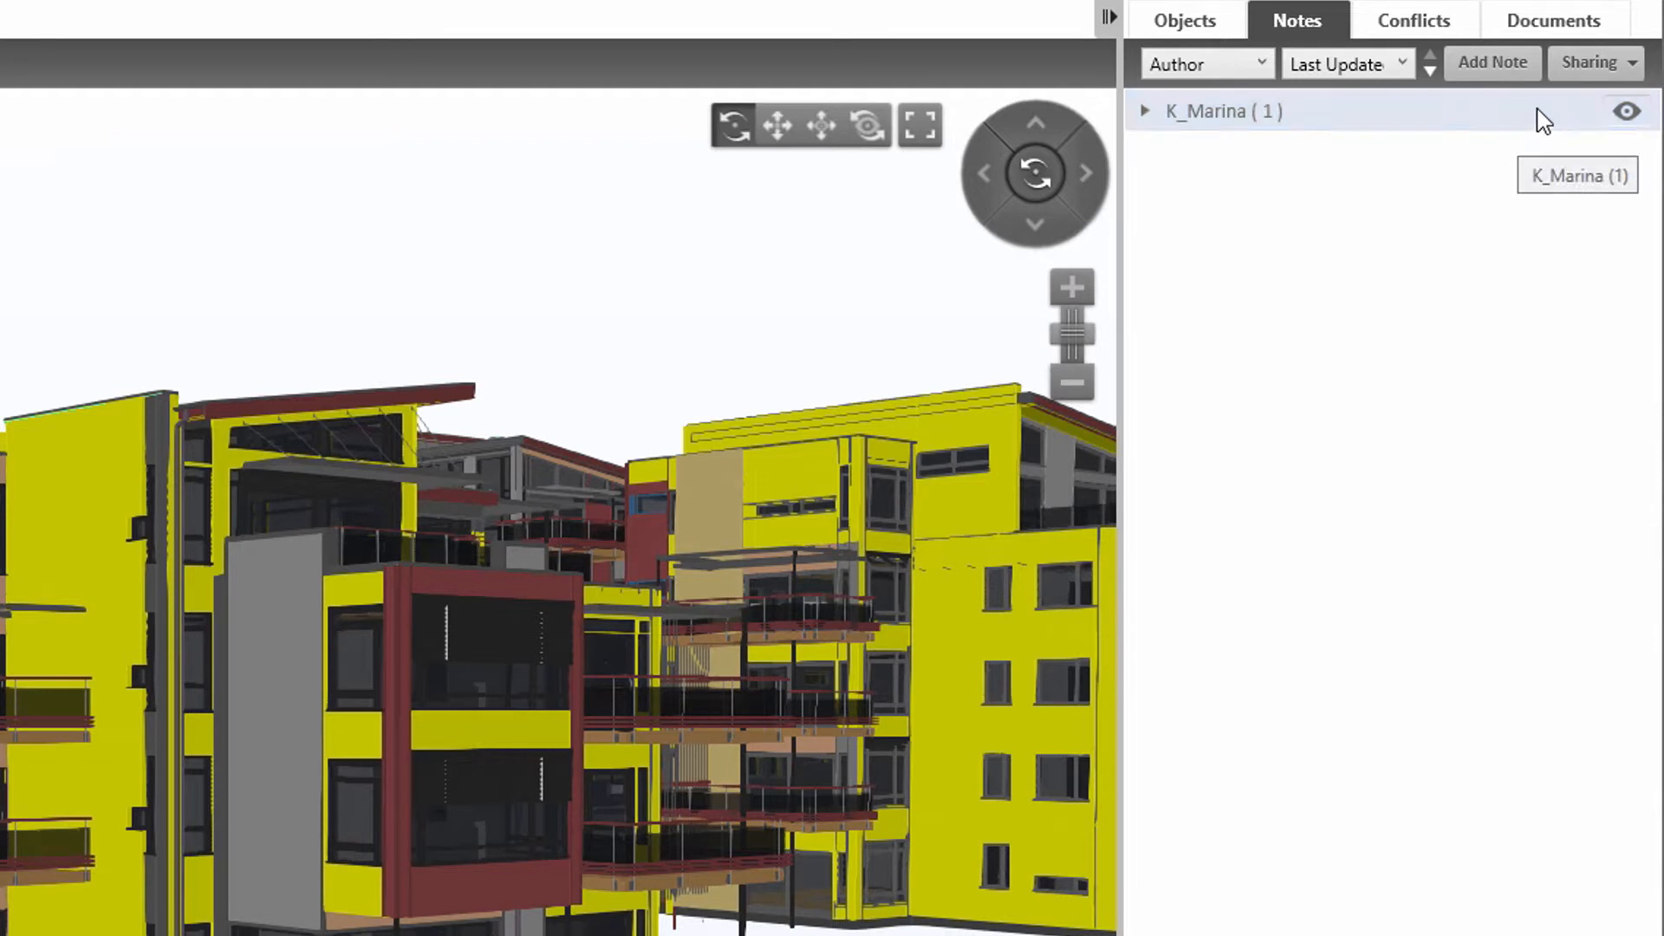
# Import the notes from the BCF file clash001 in the STRUCTURE folder.
pyautogui.click(1579, 65)
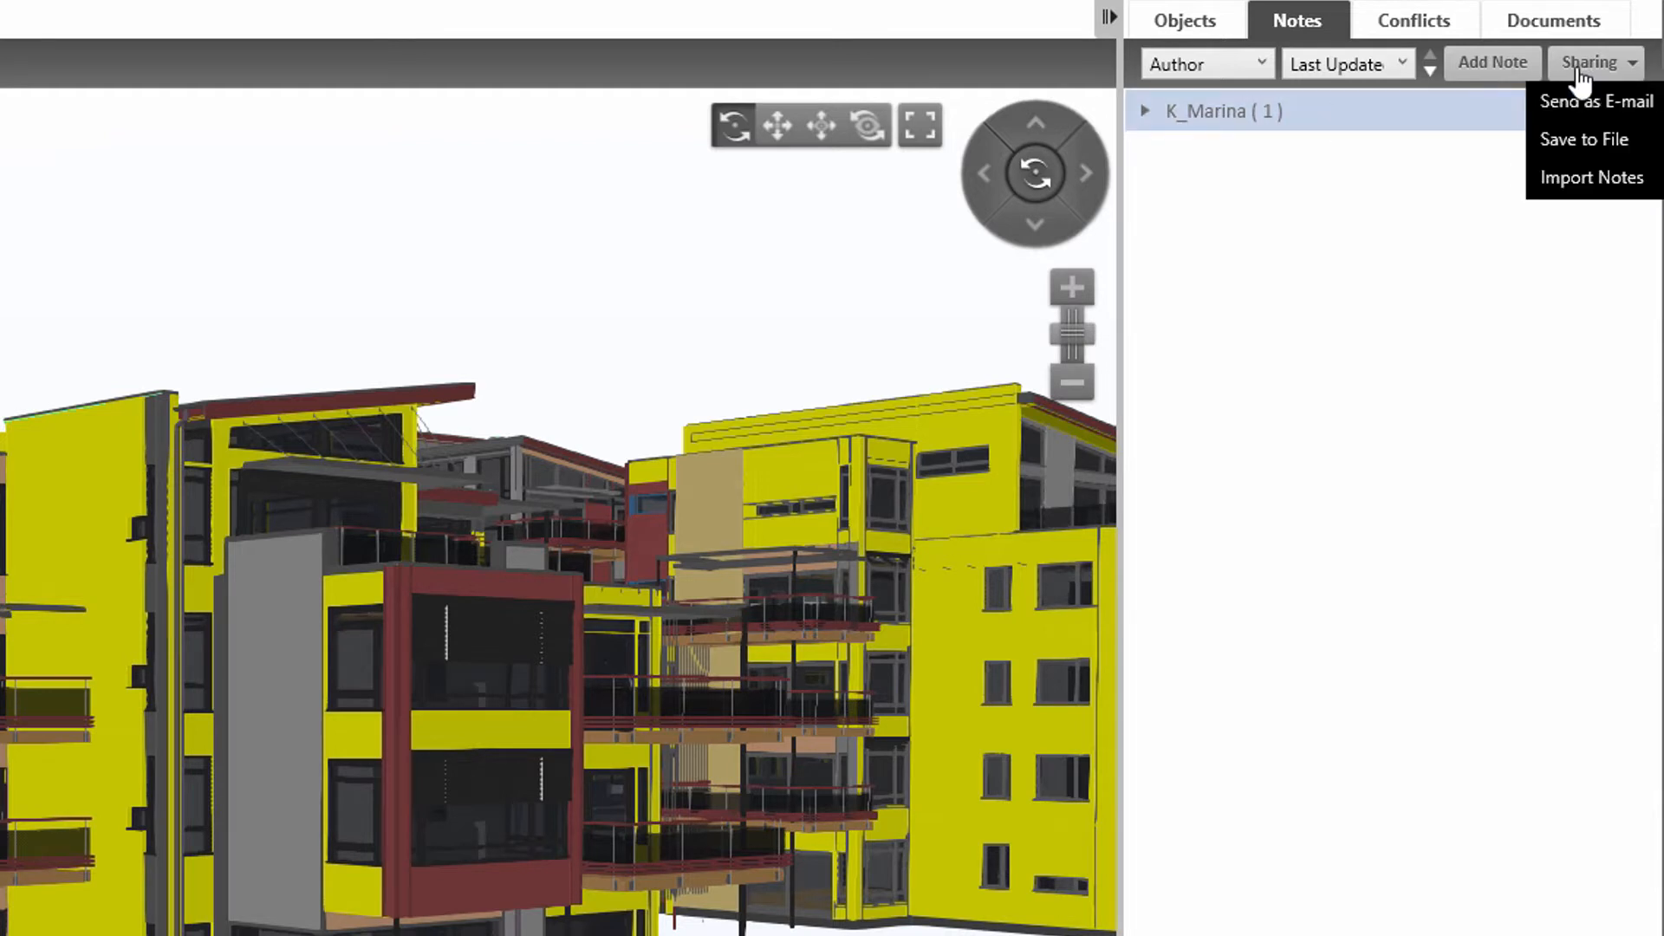
pyautogui.click(1562, 179)
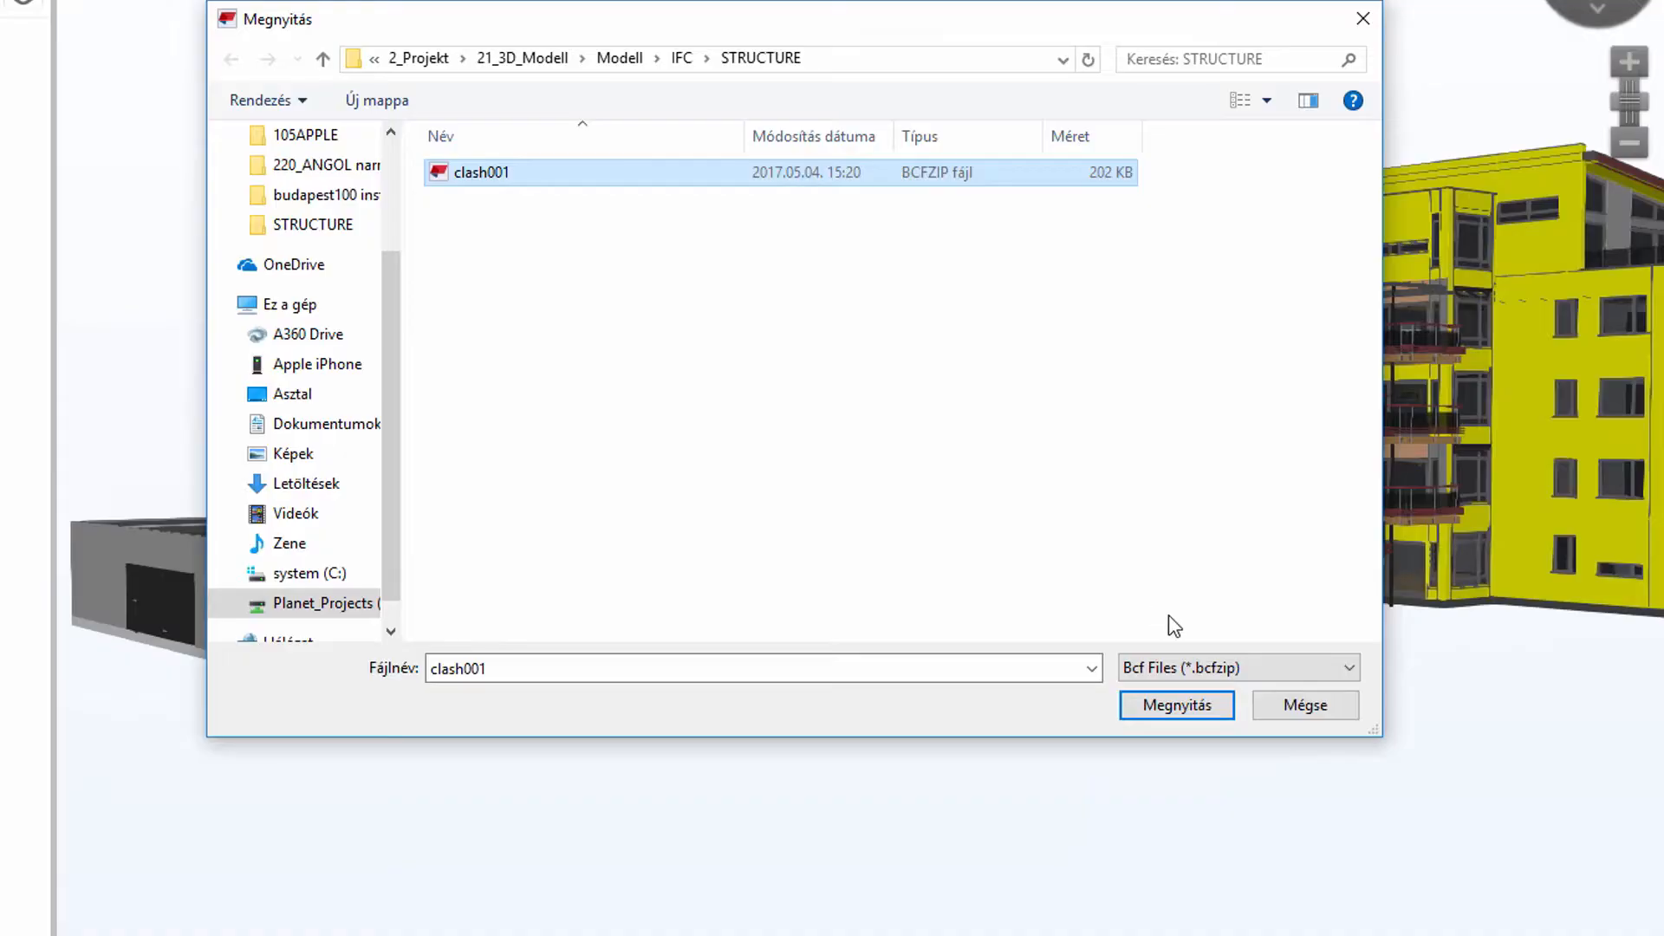
pyautogui.click(1178, 705)
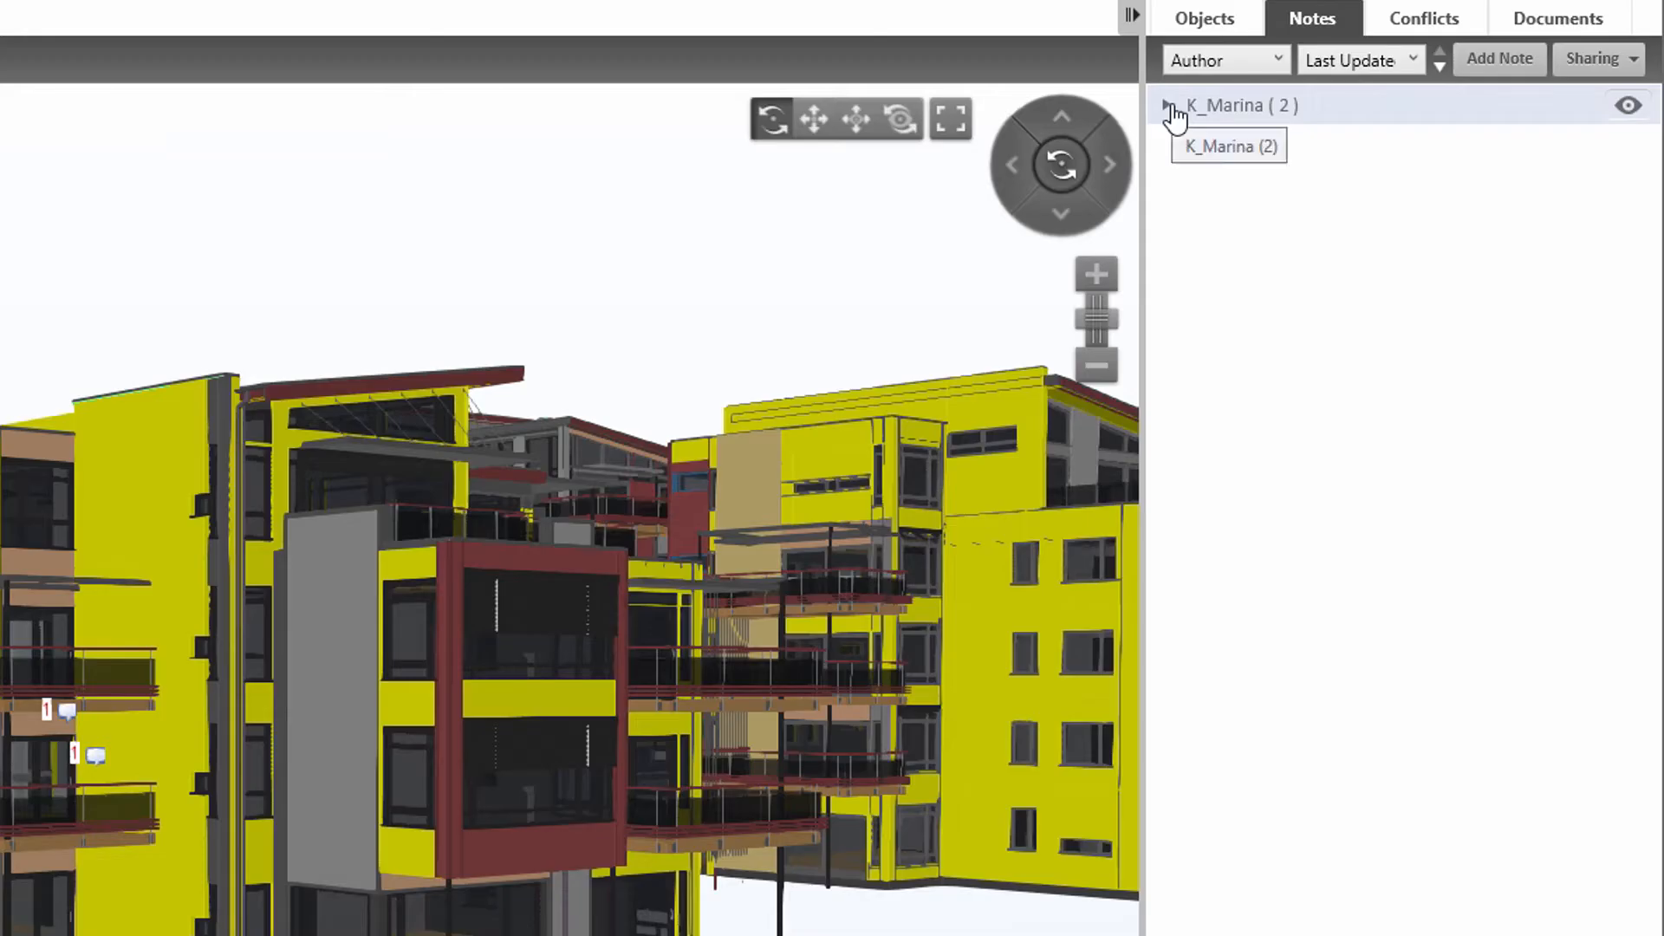
# Open the imported note "Please solve the collision!" and display its attached view of the clashing wall and pipe in the model.
pyautogui.click(1168, 105)
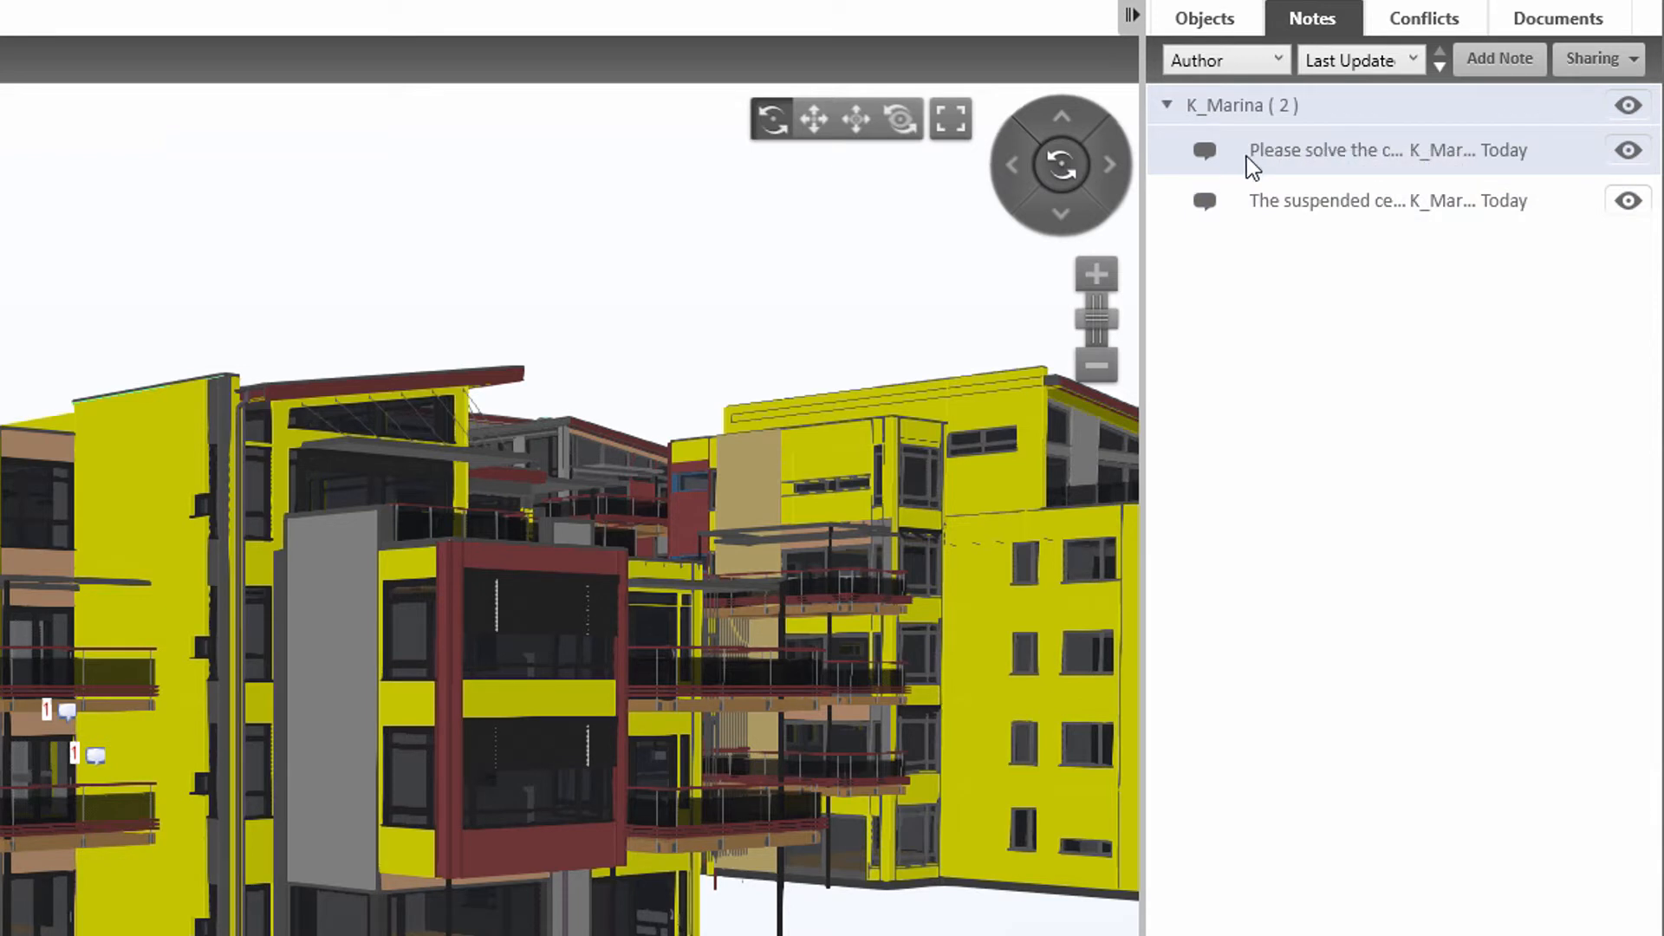
pyautogui.doubleClick(1246, 156)
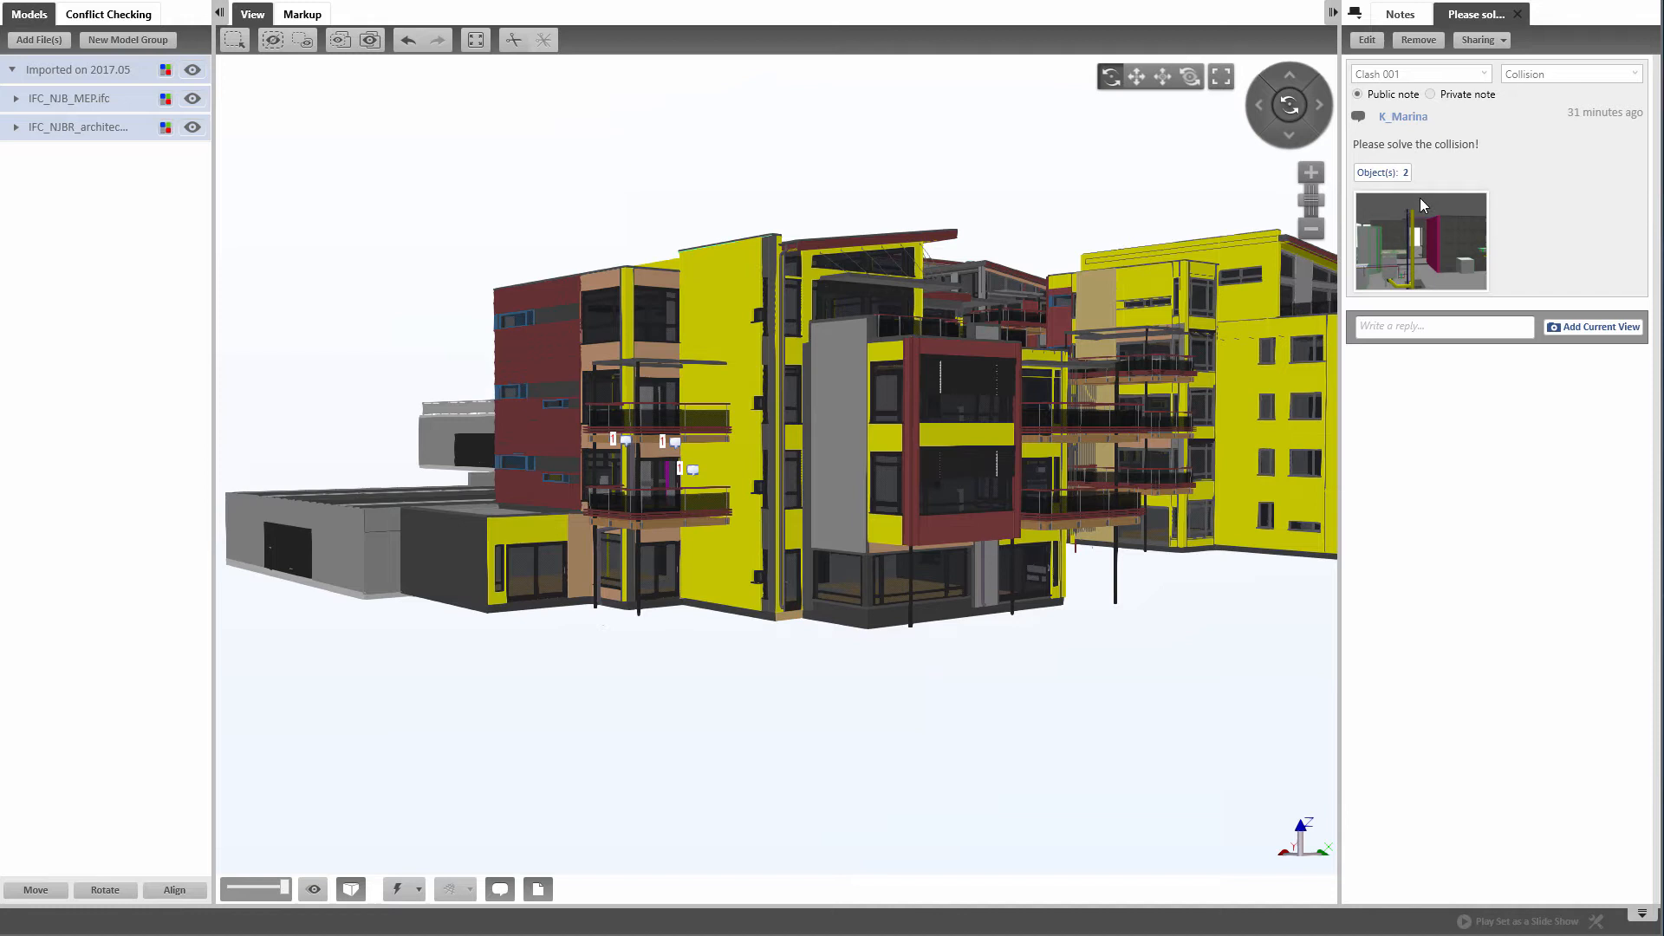
pyautogui.moveTo(1273, 320)
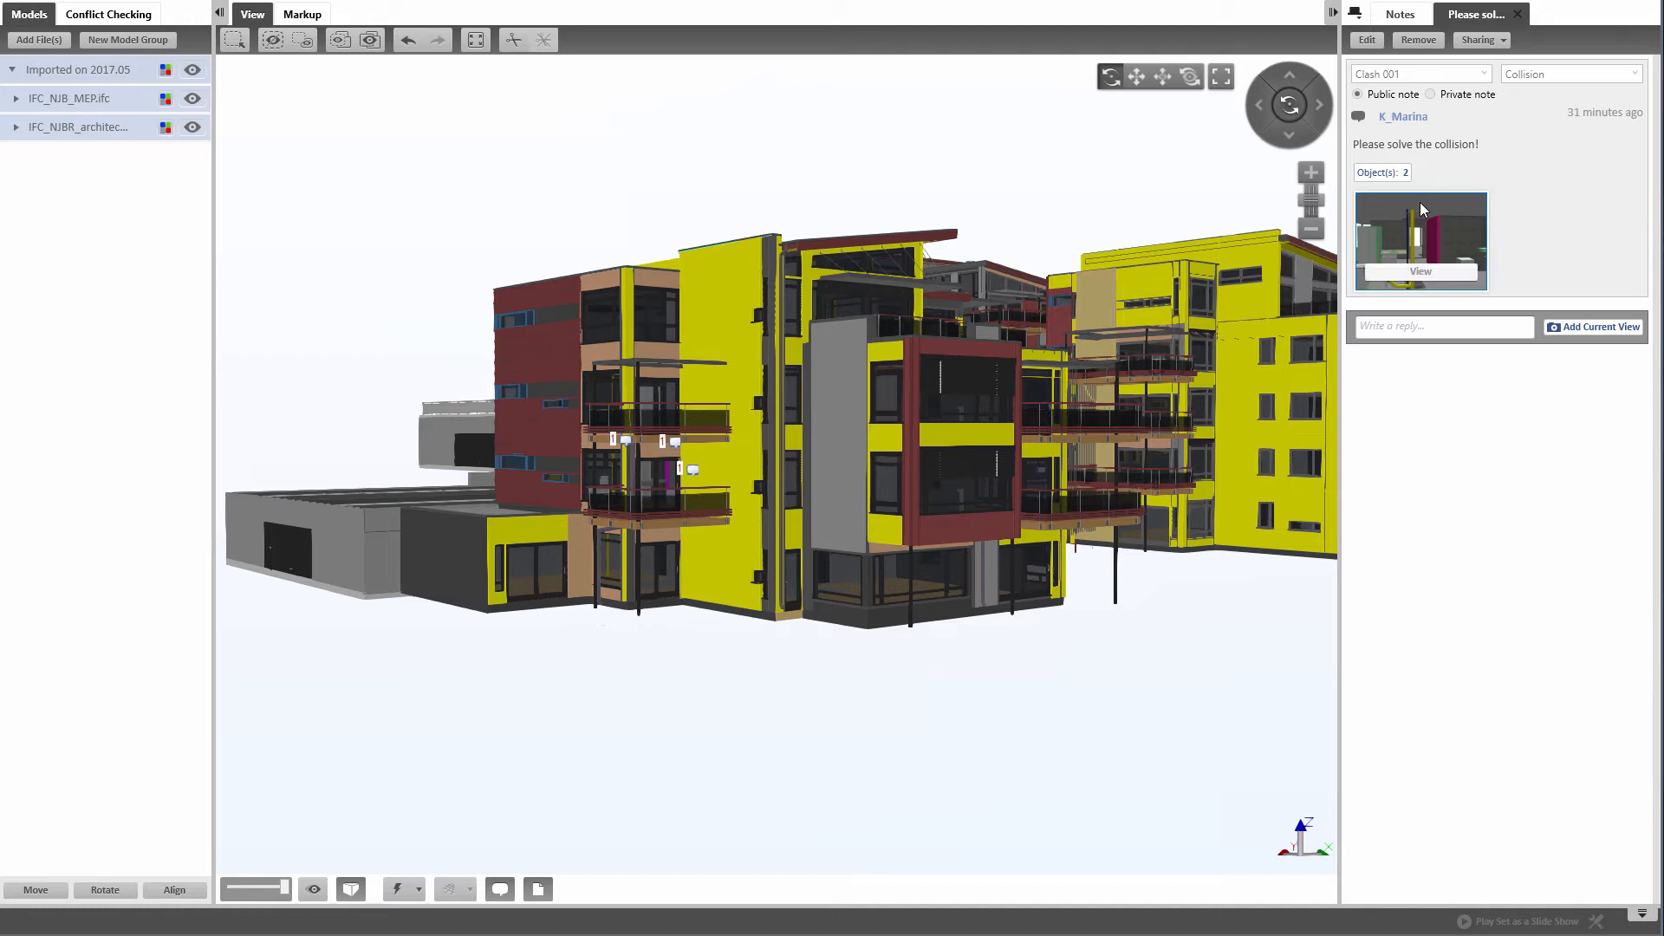
pyautogui.click(1419, 201)
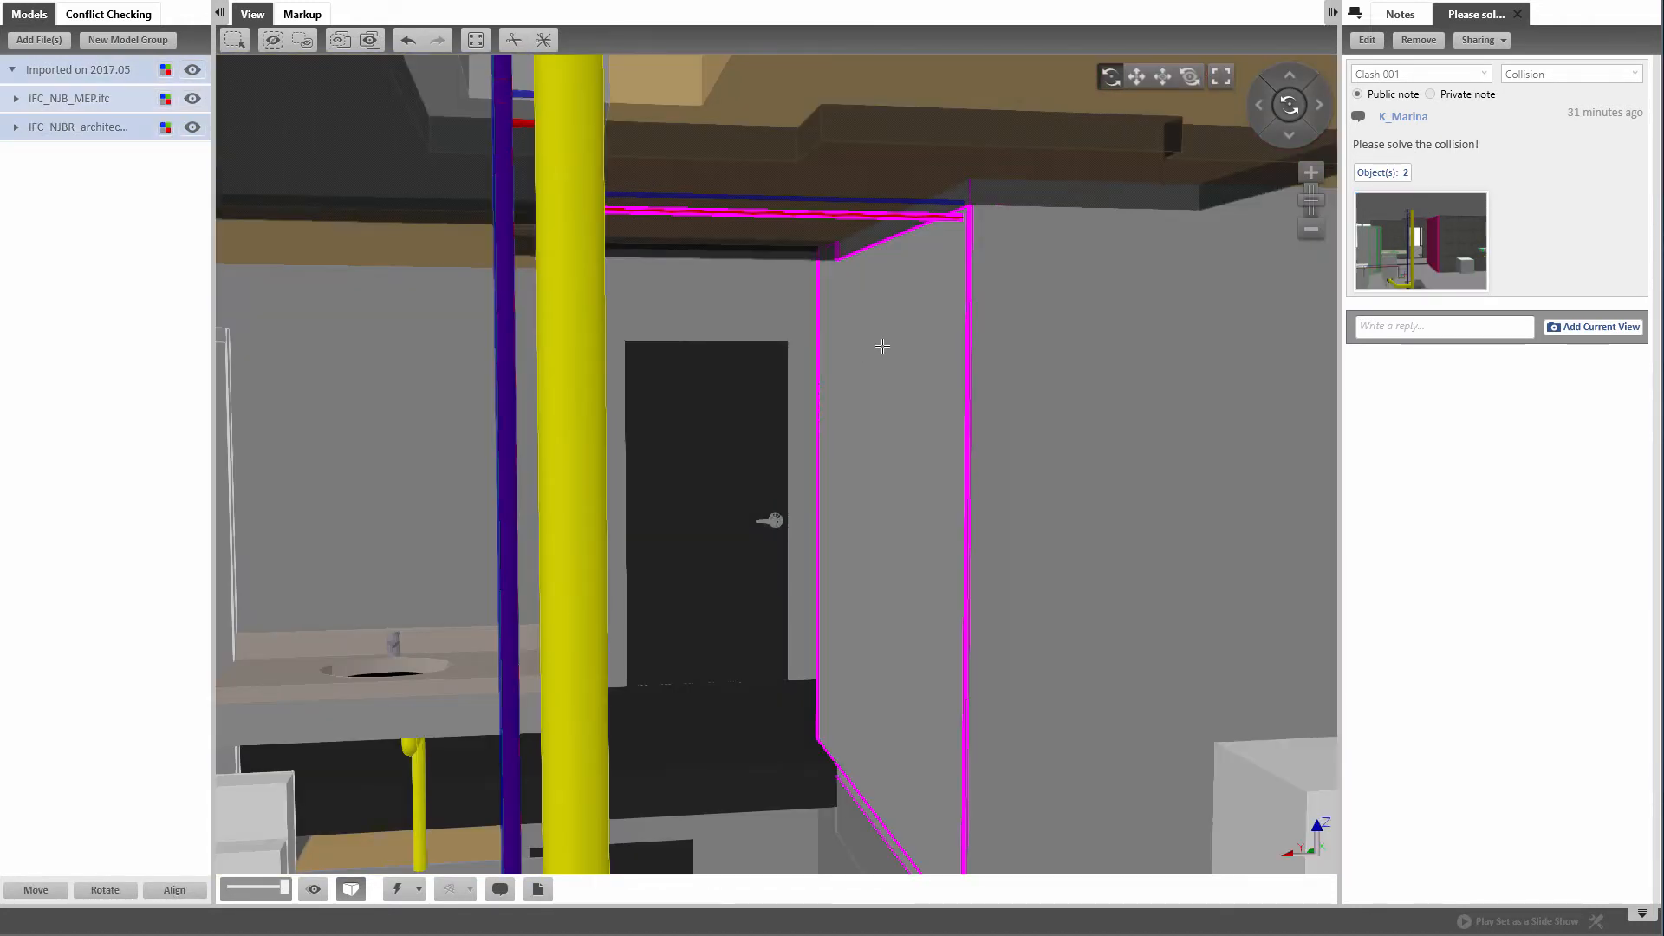
pyautogui.moveTo(1385, 242)
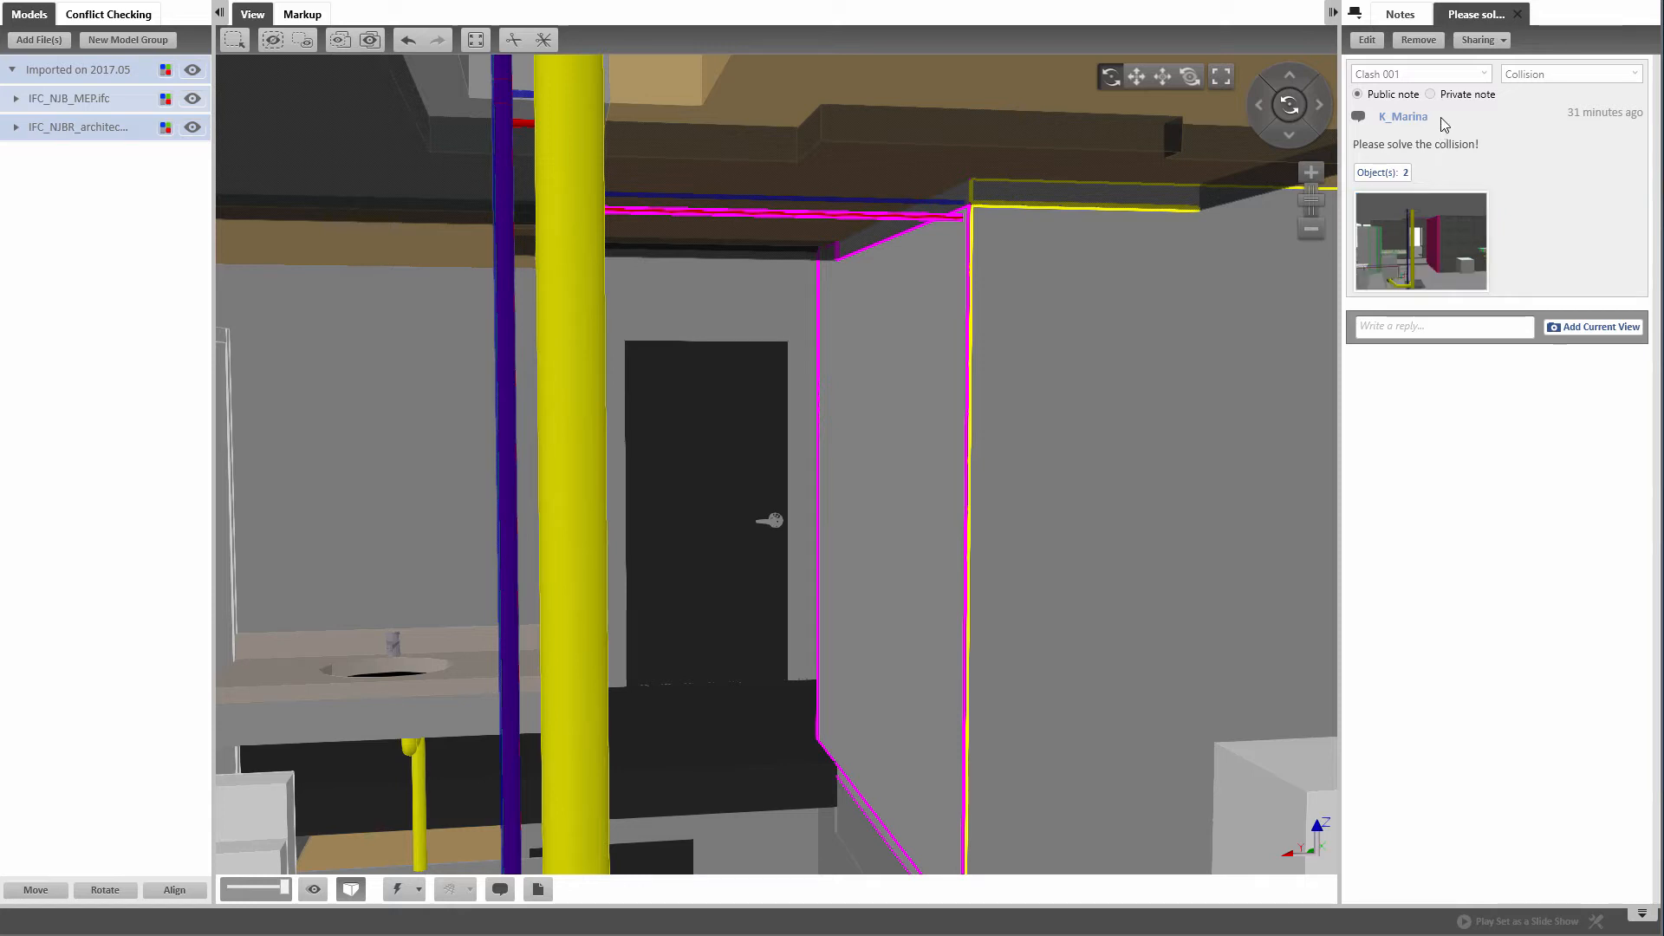
# Open the note "The suspended ceiling's height is wrong. Please correct it!" and display its attached view in the model.
pyautogui.click(1415, 24)
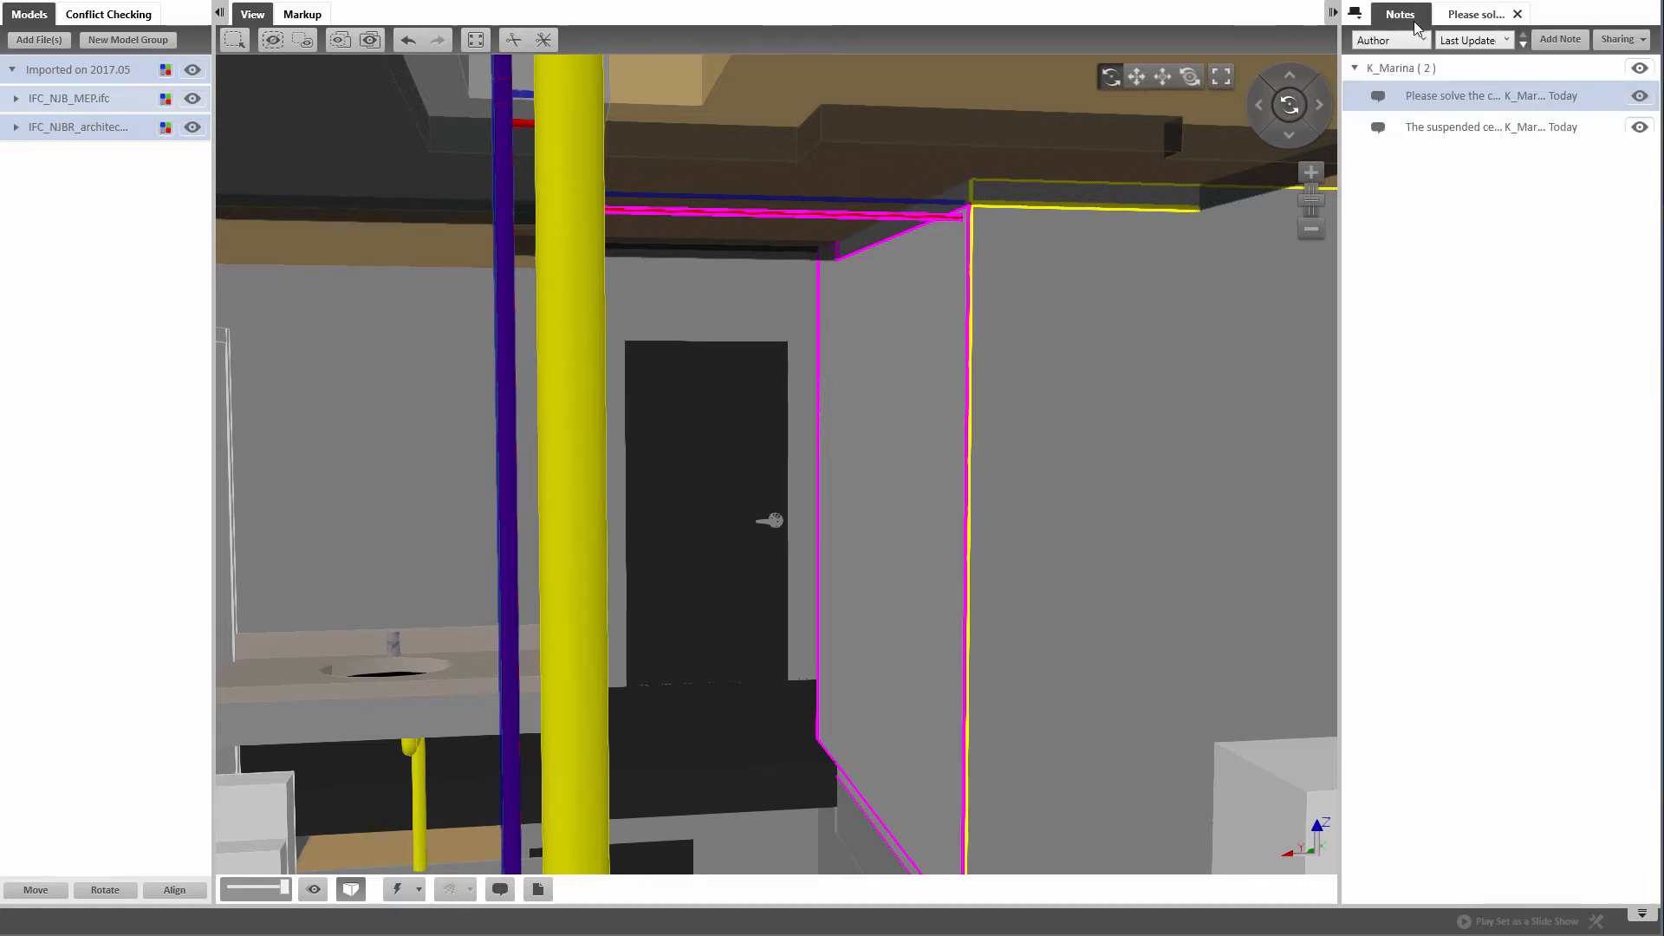
pyautogui.click(1419, 128)
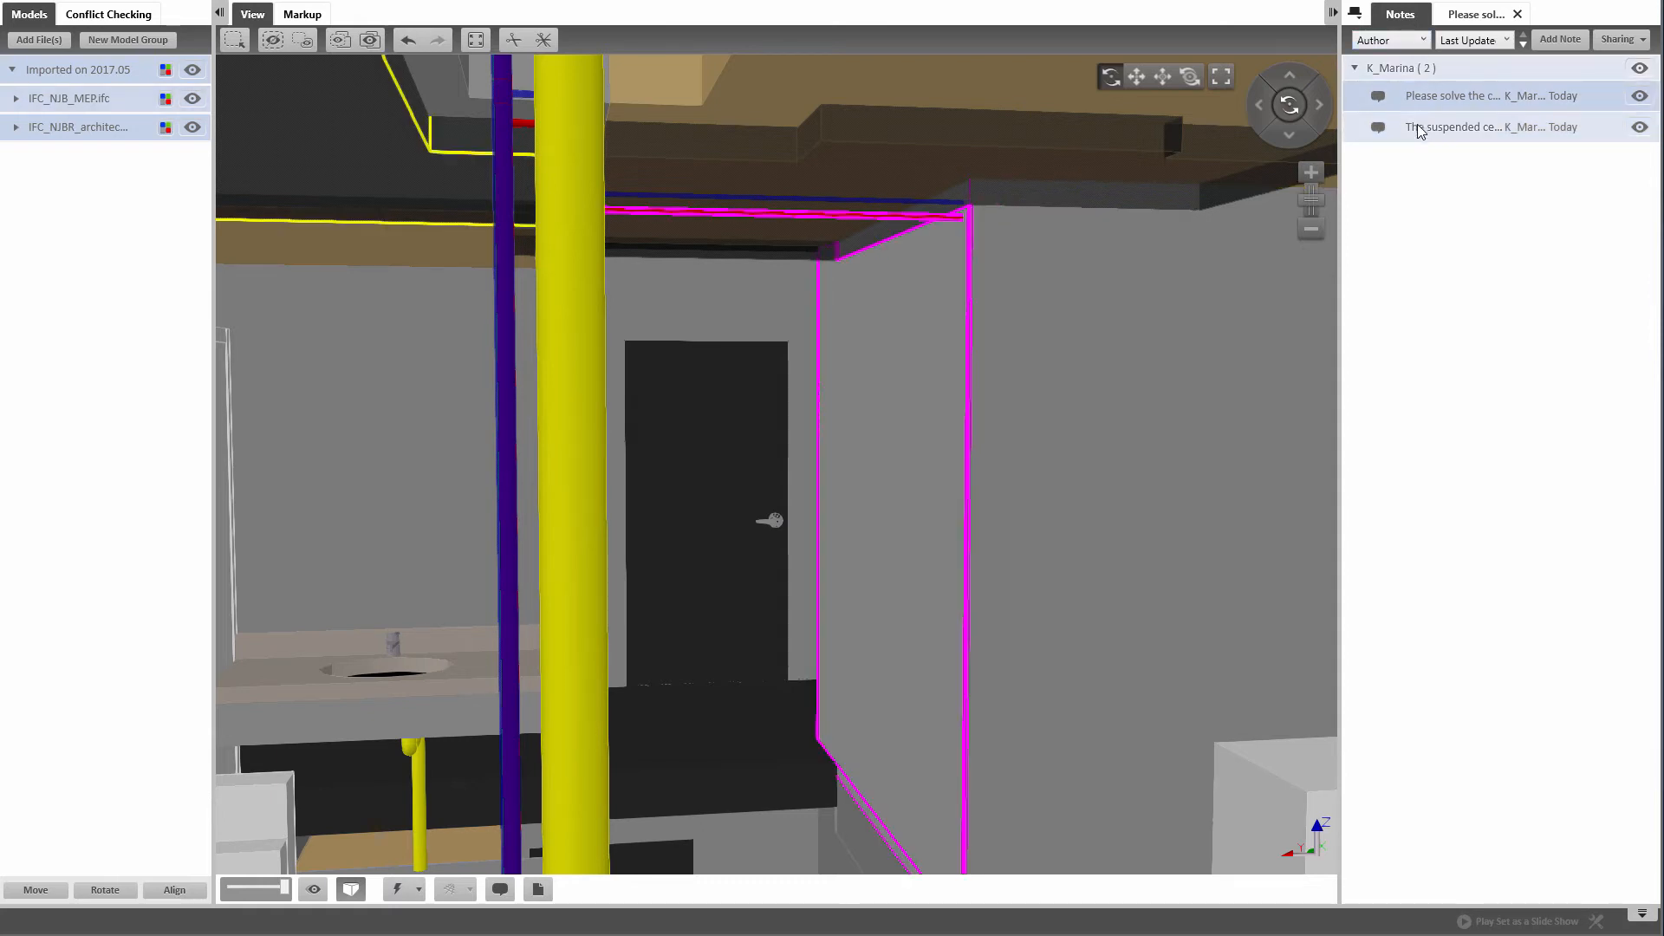
pyautogui.click(1419, 128)
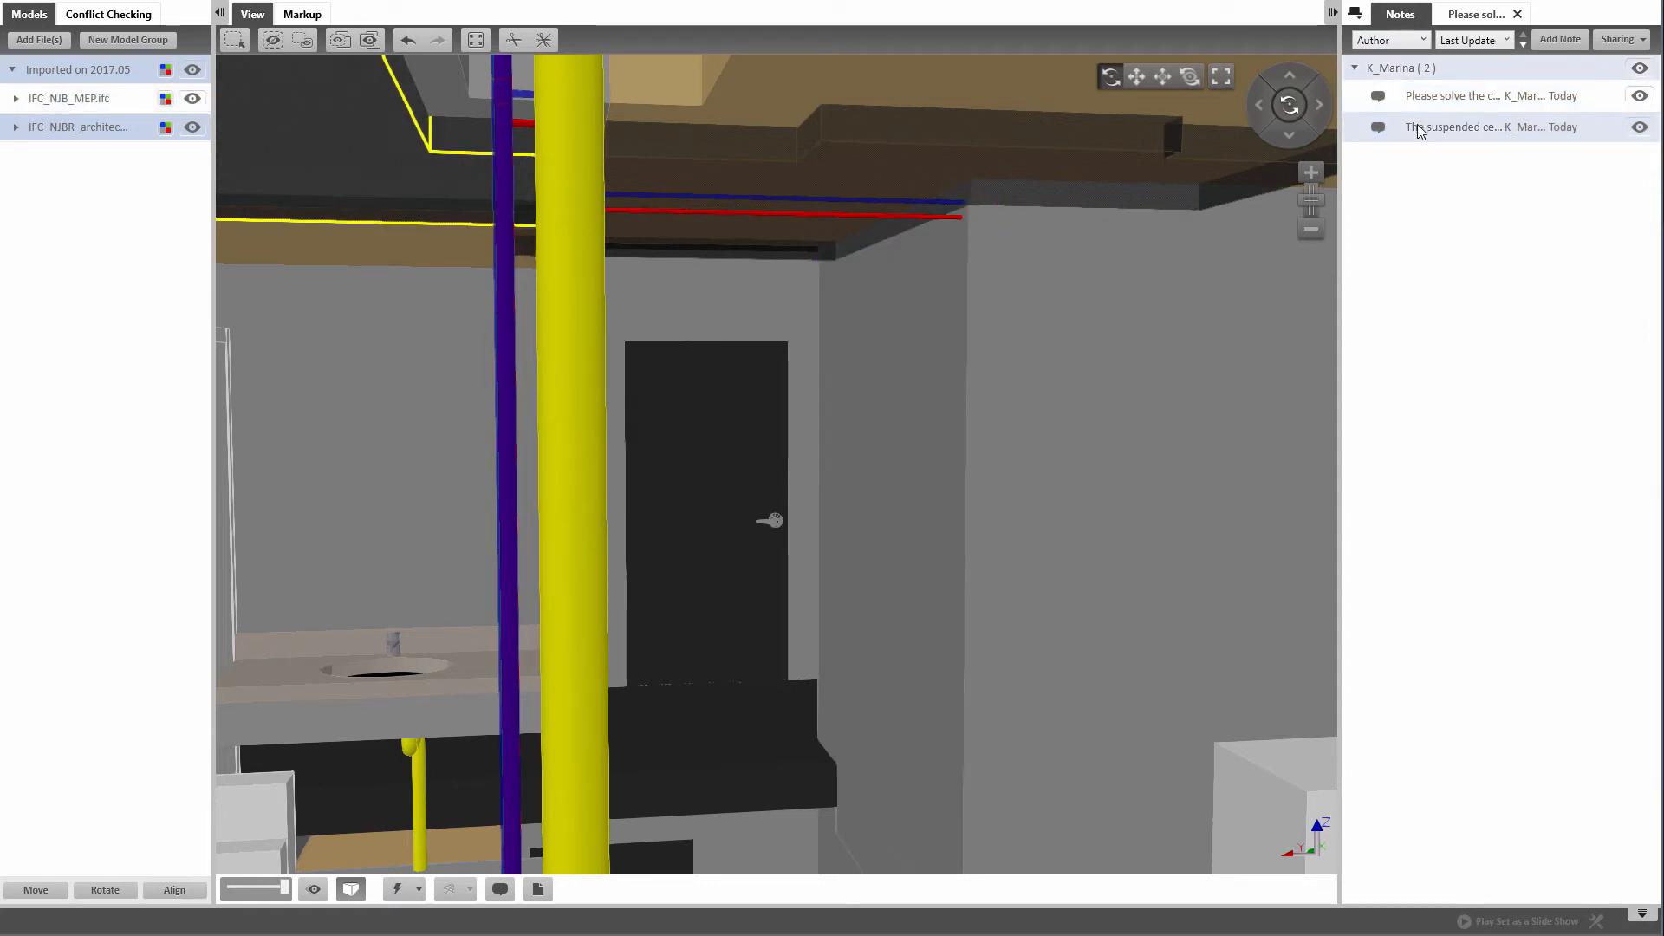
pyautogui.doubleClick(1419, 128)
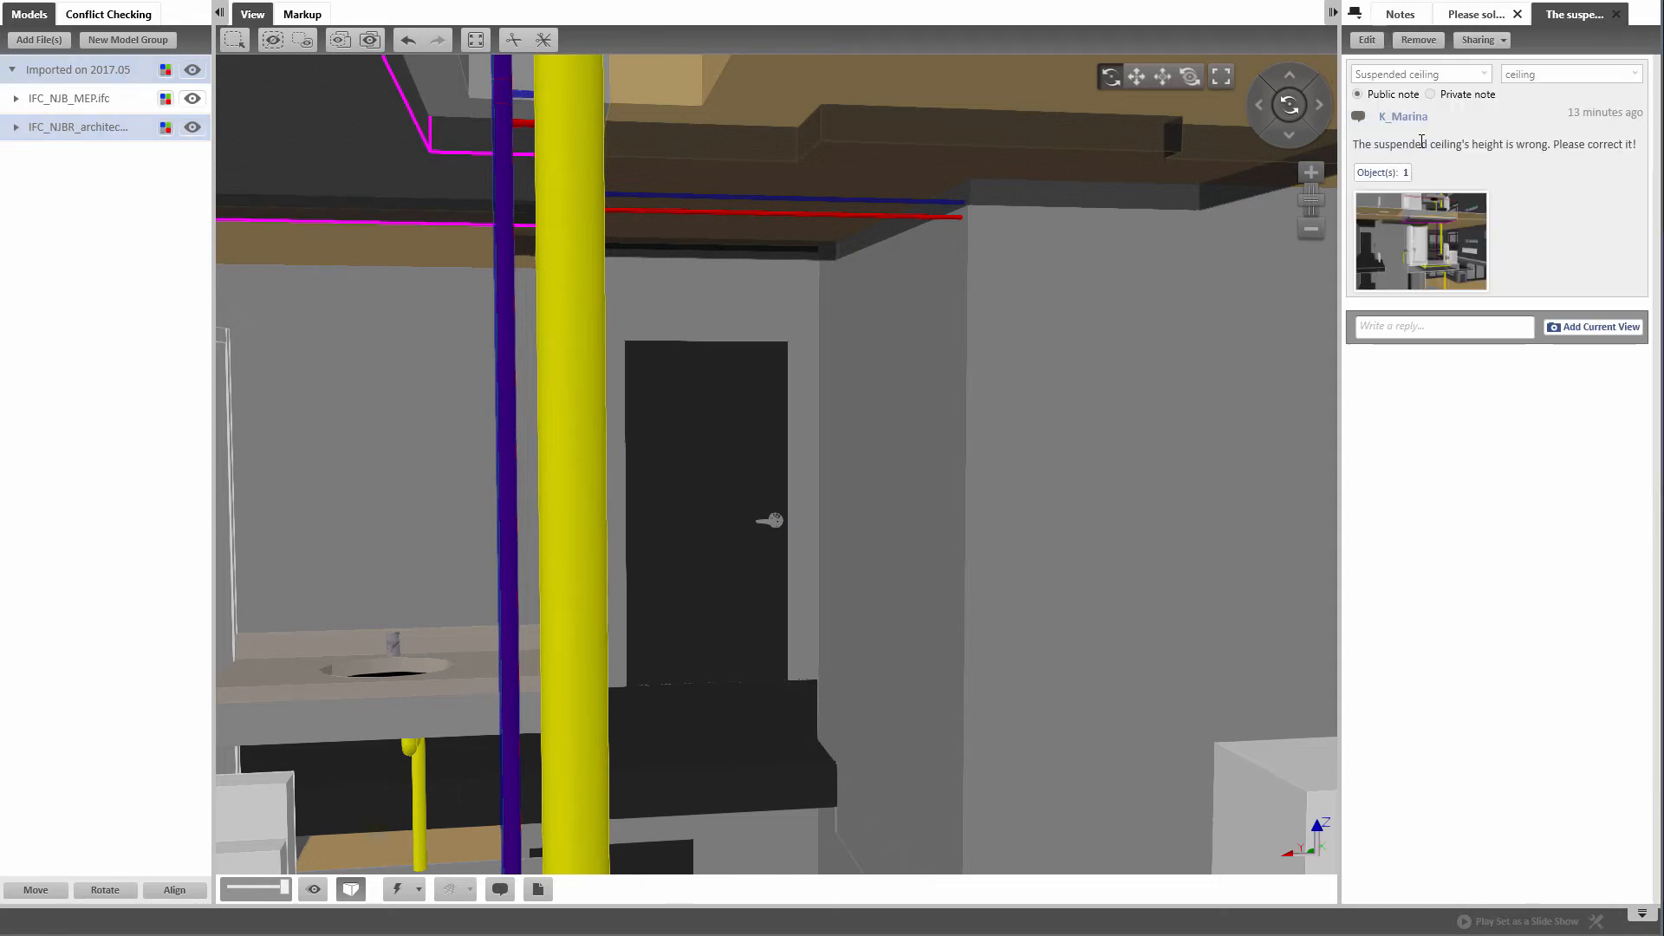
pyautogui.click(1427, 210)
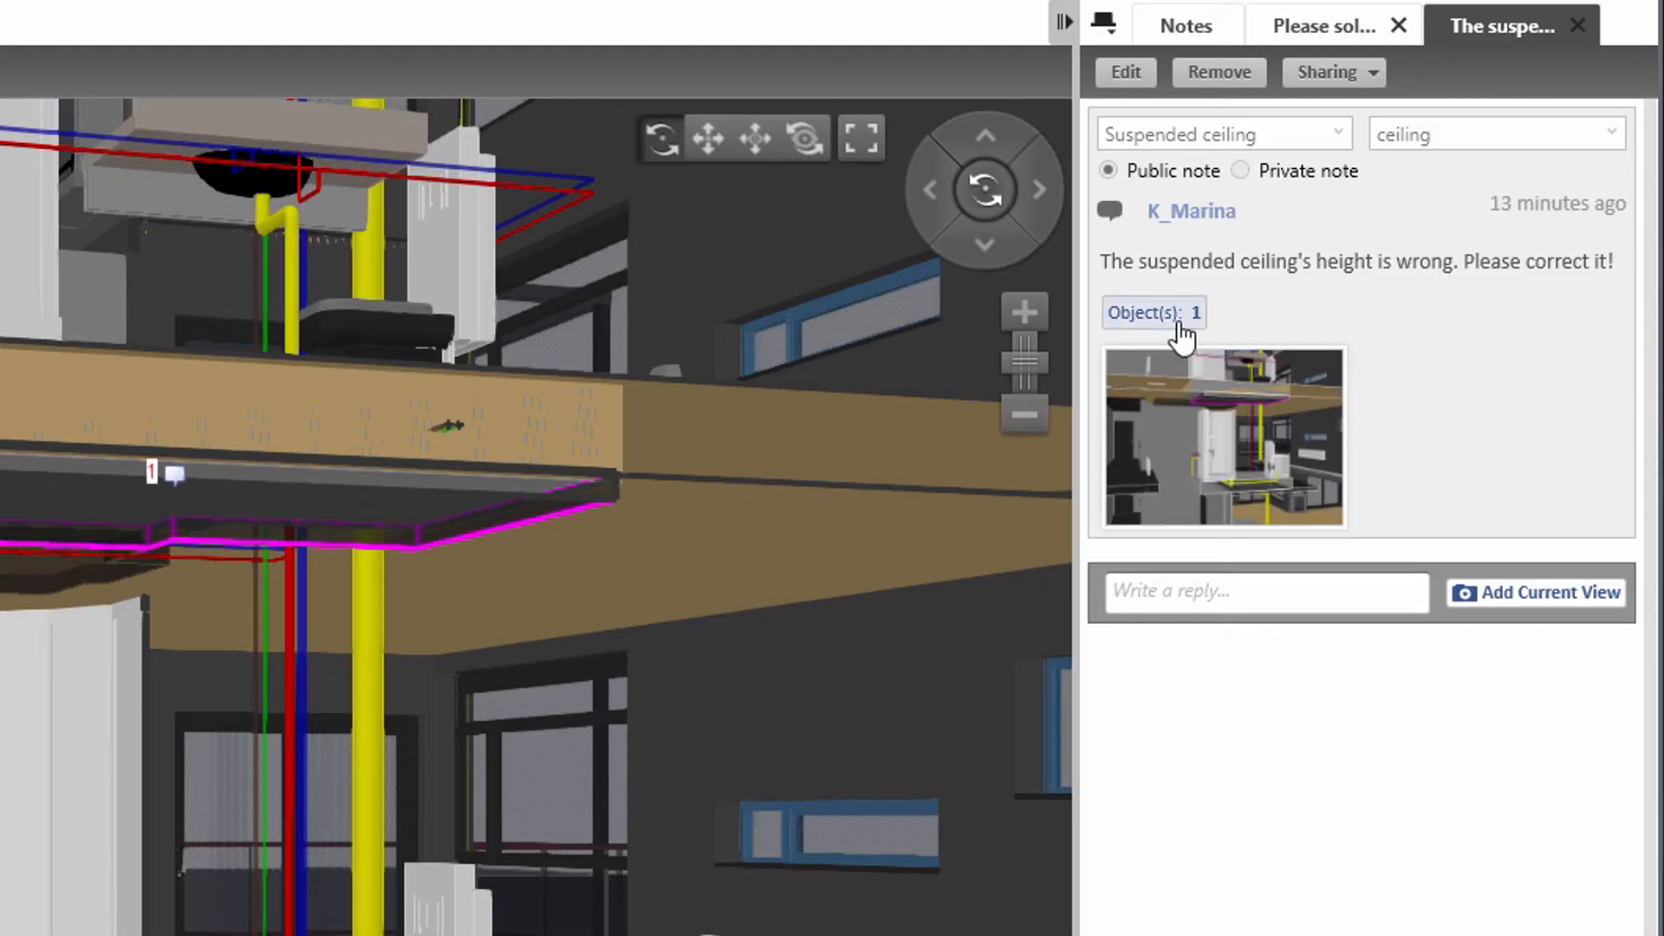
pyautogui.moveTo(1224, 356)
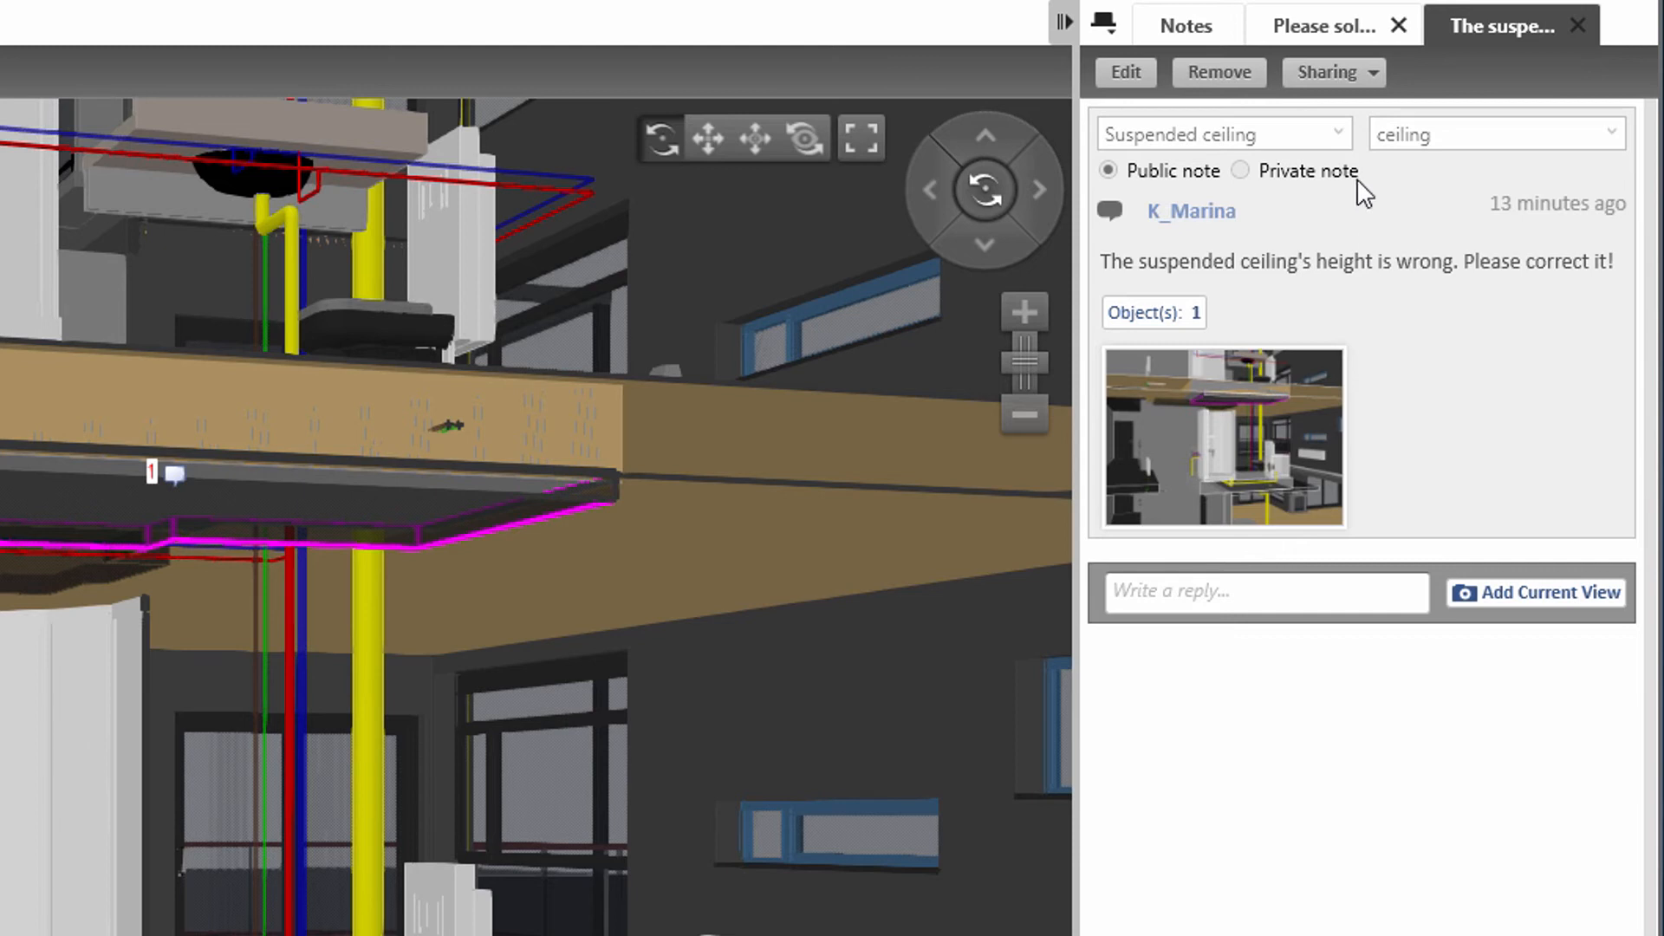
# Save the suspended ceiling note as a BCF file named ceiling in the STRUCTURE folder.
pyautogui.click(1355, 80)
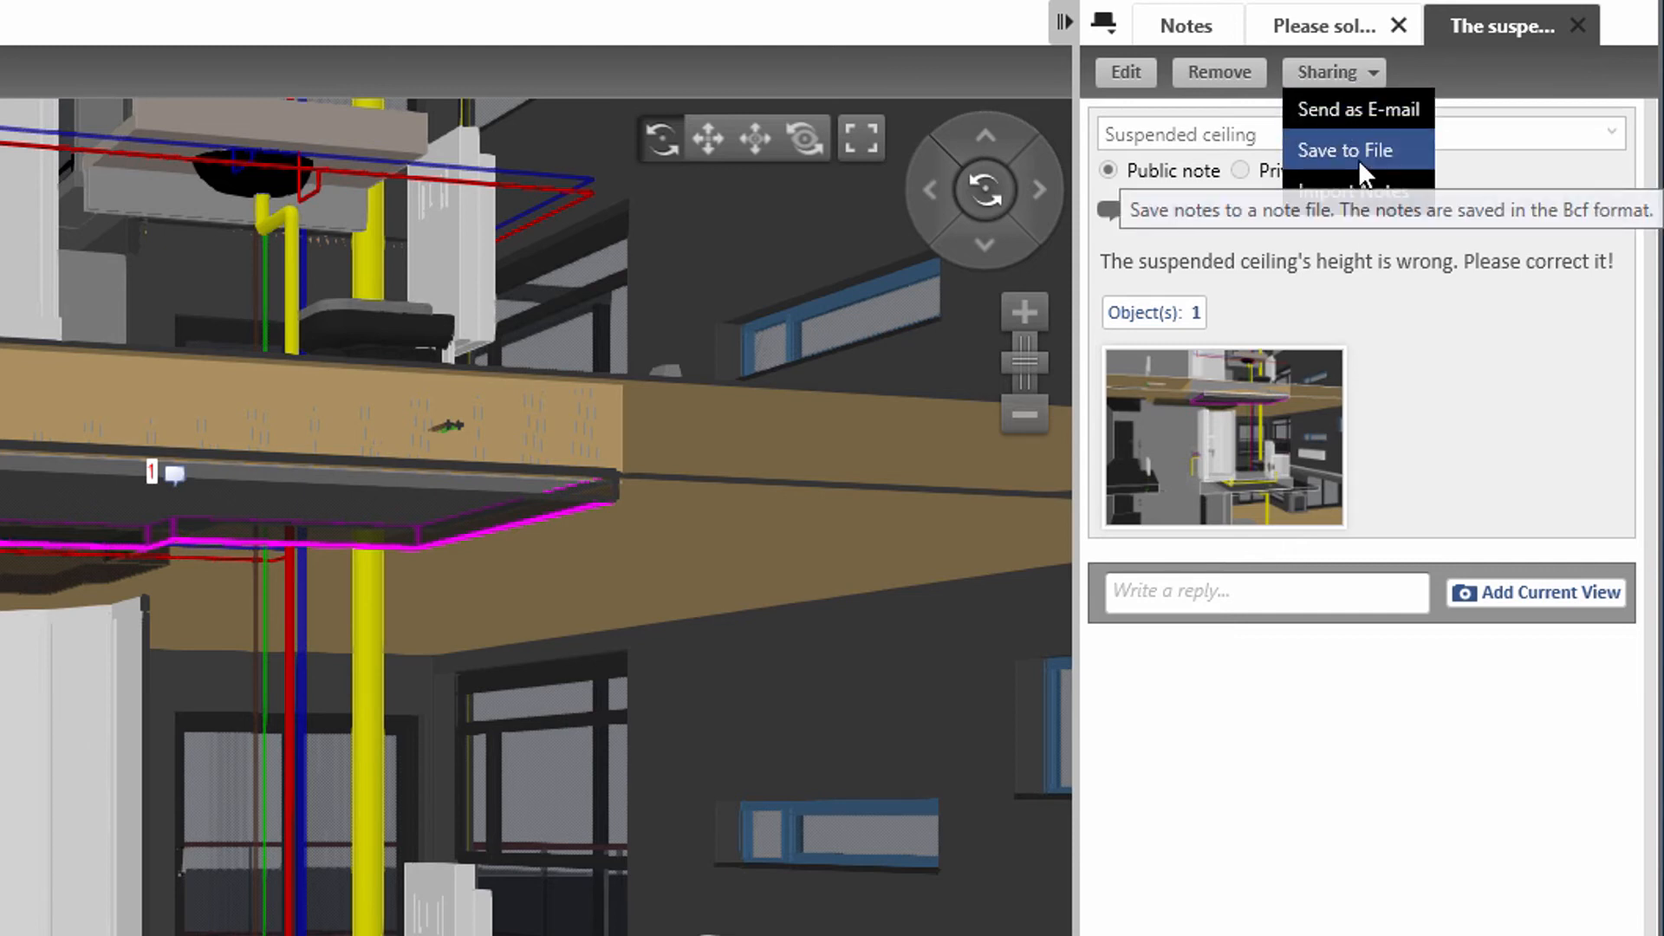
pyautogui.click(1359, 160)
pyautogui.write('ceiling')
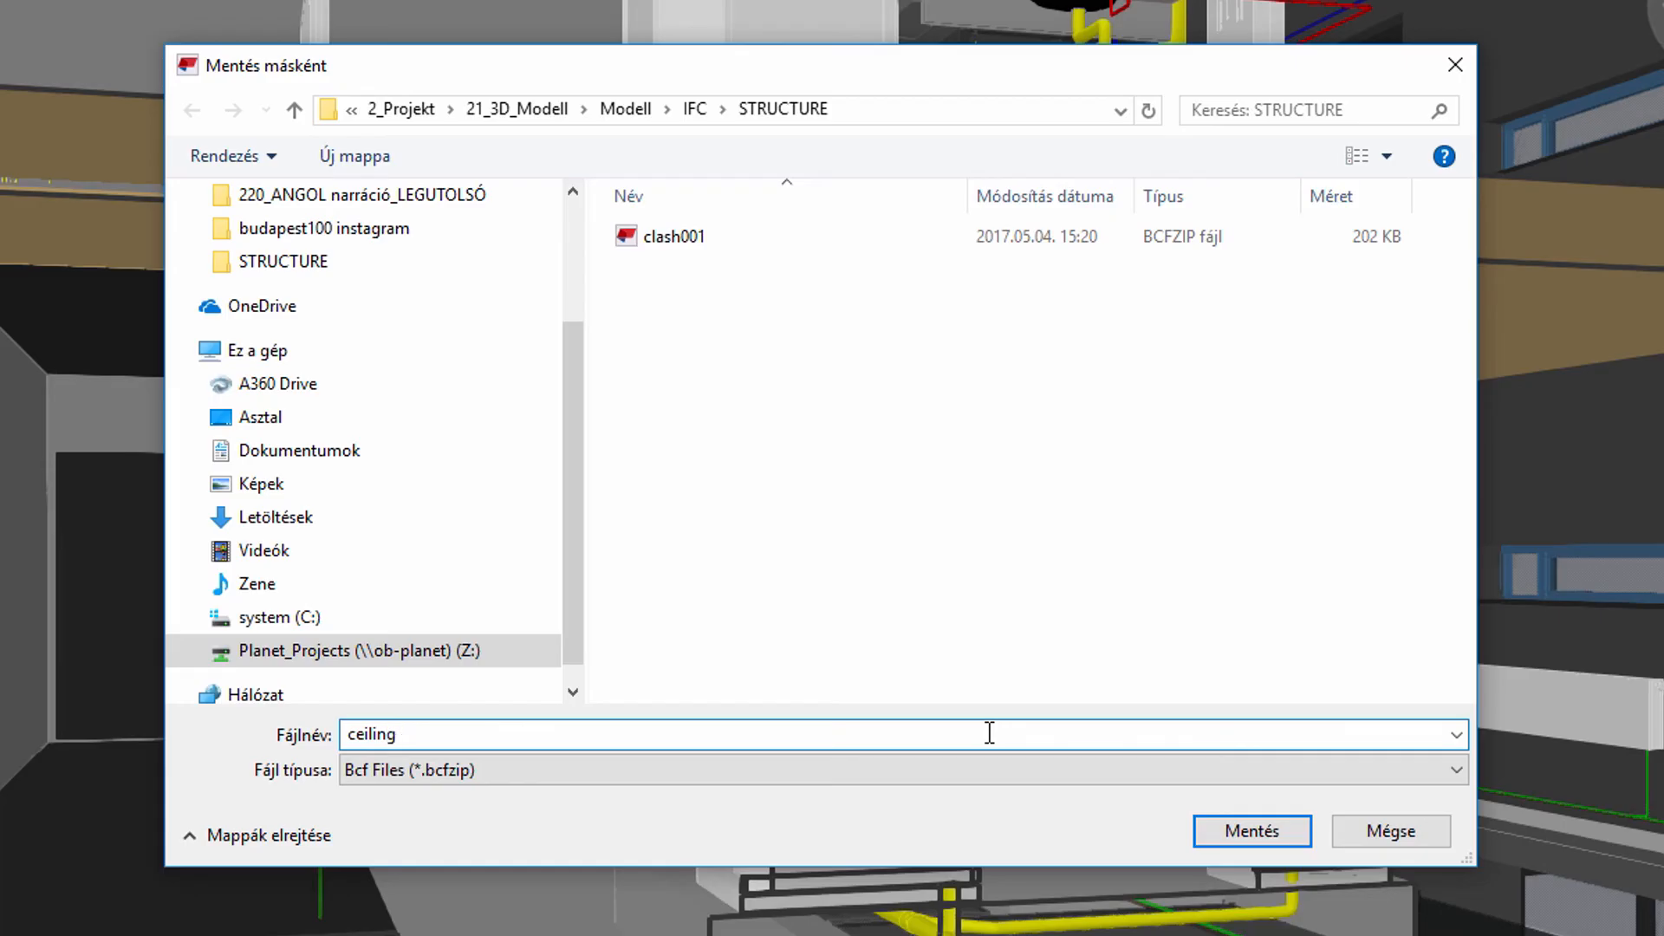
pyautogui.click(1209, 827)
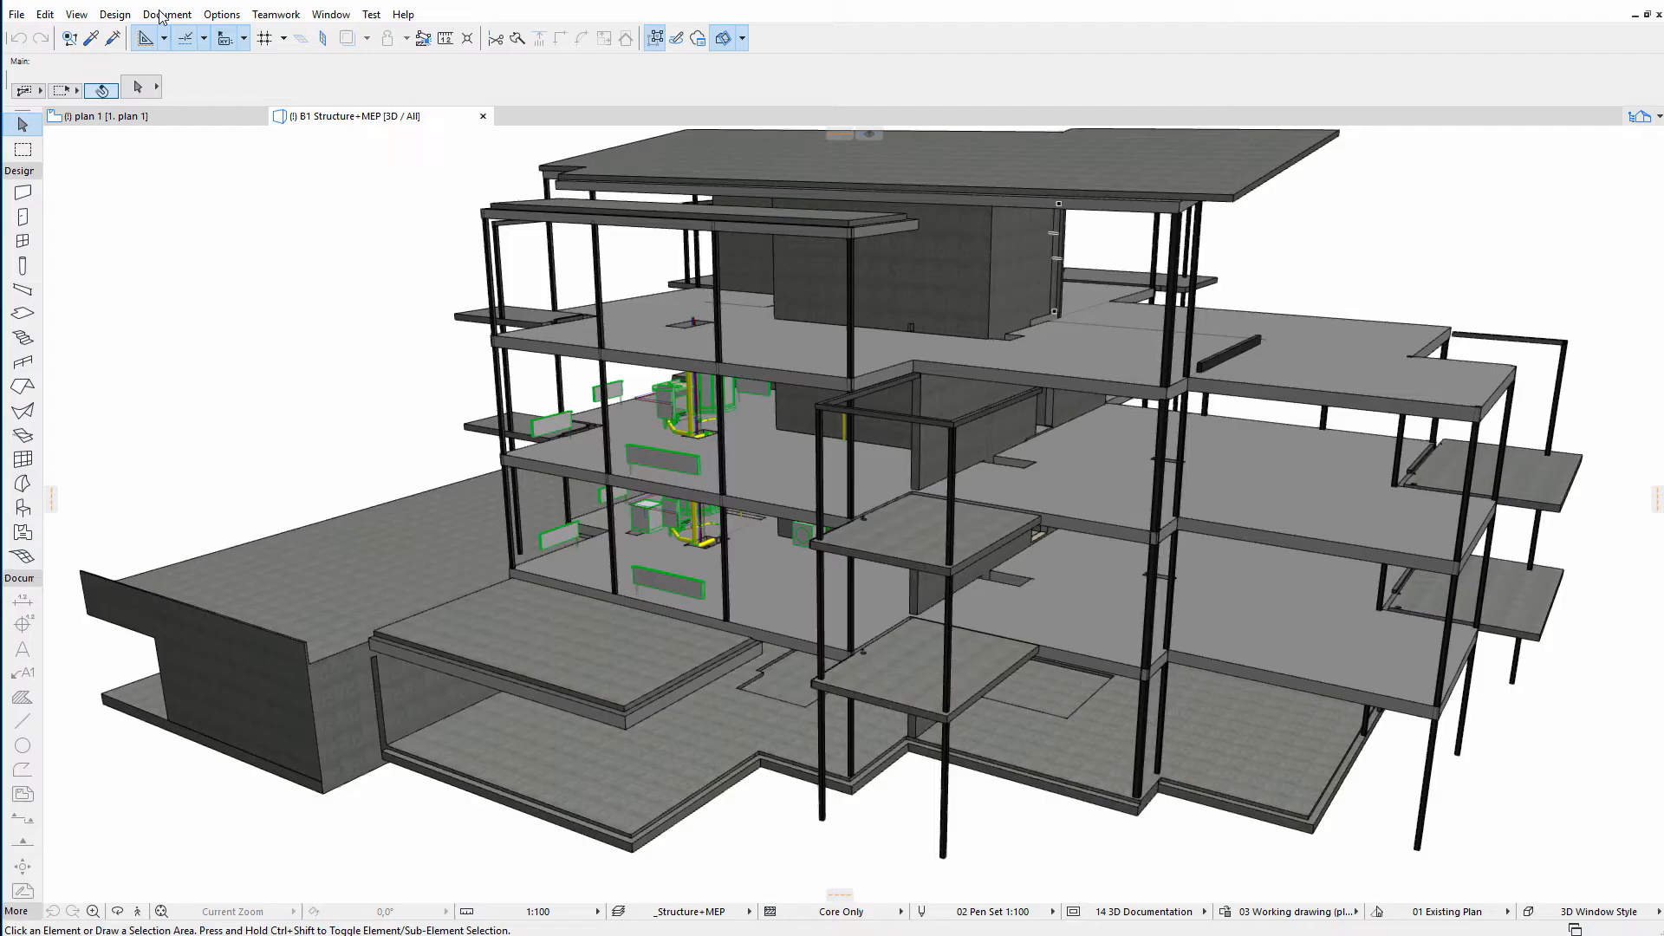
# In Archicad, import the mark-up entries from the BCF file ceiling in the STRUCTURE folder.
pyautogui.click(160, 17)
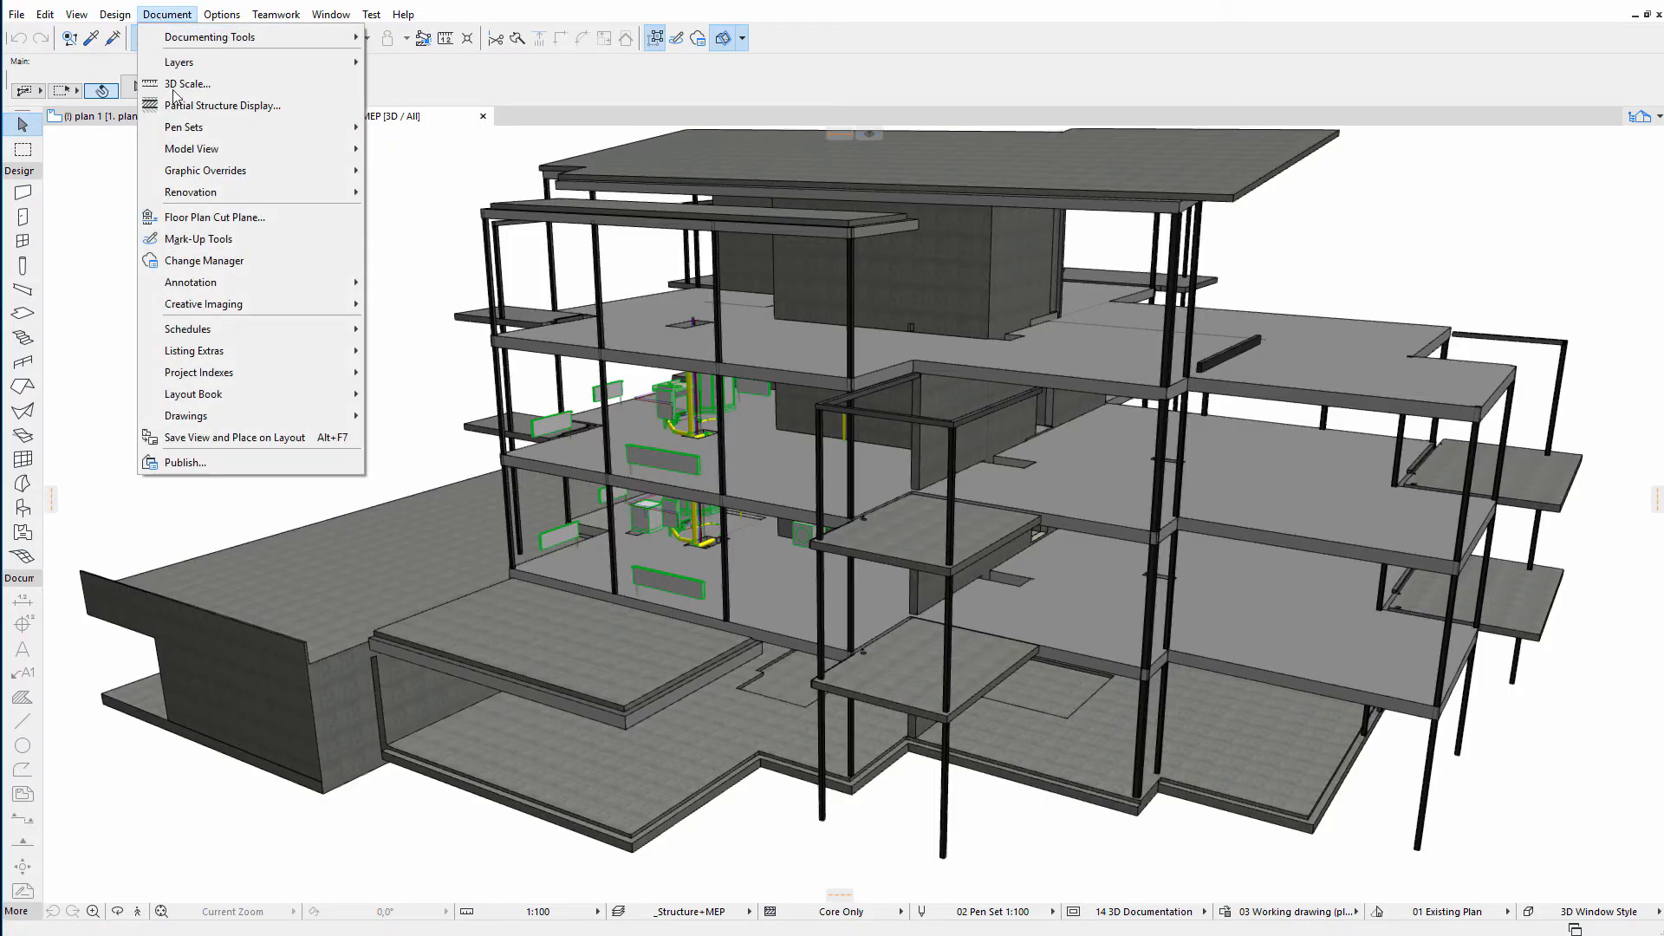
pyautogui.click(191, 240)
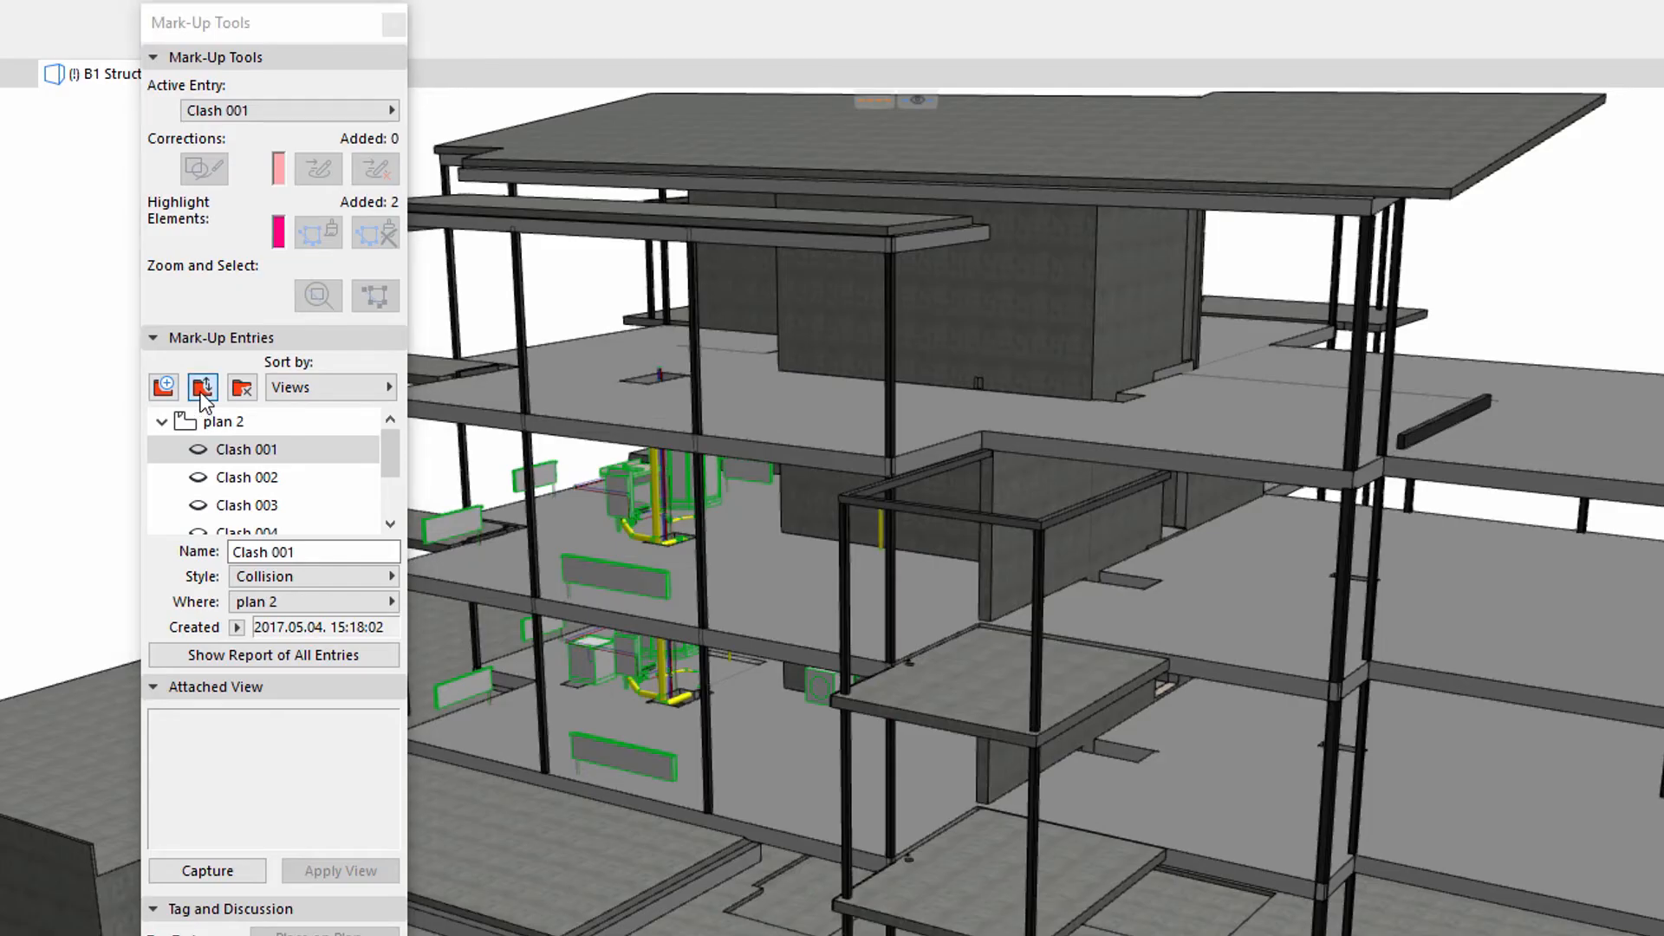
pyautogui.click(381, 331)
pyautogui.click(1042, 235)
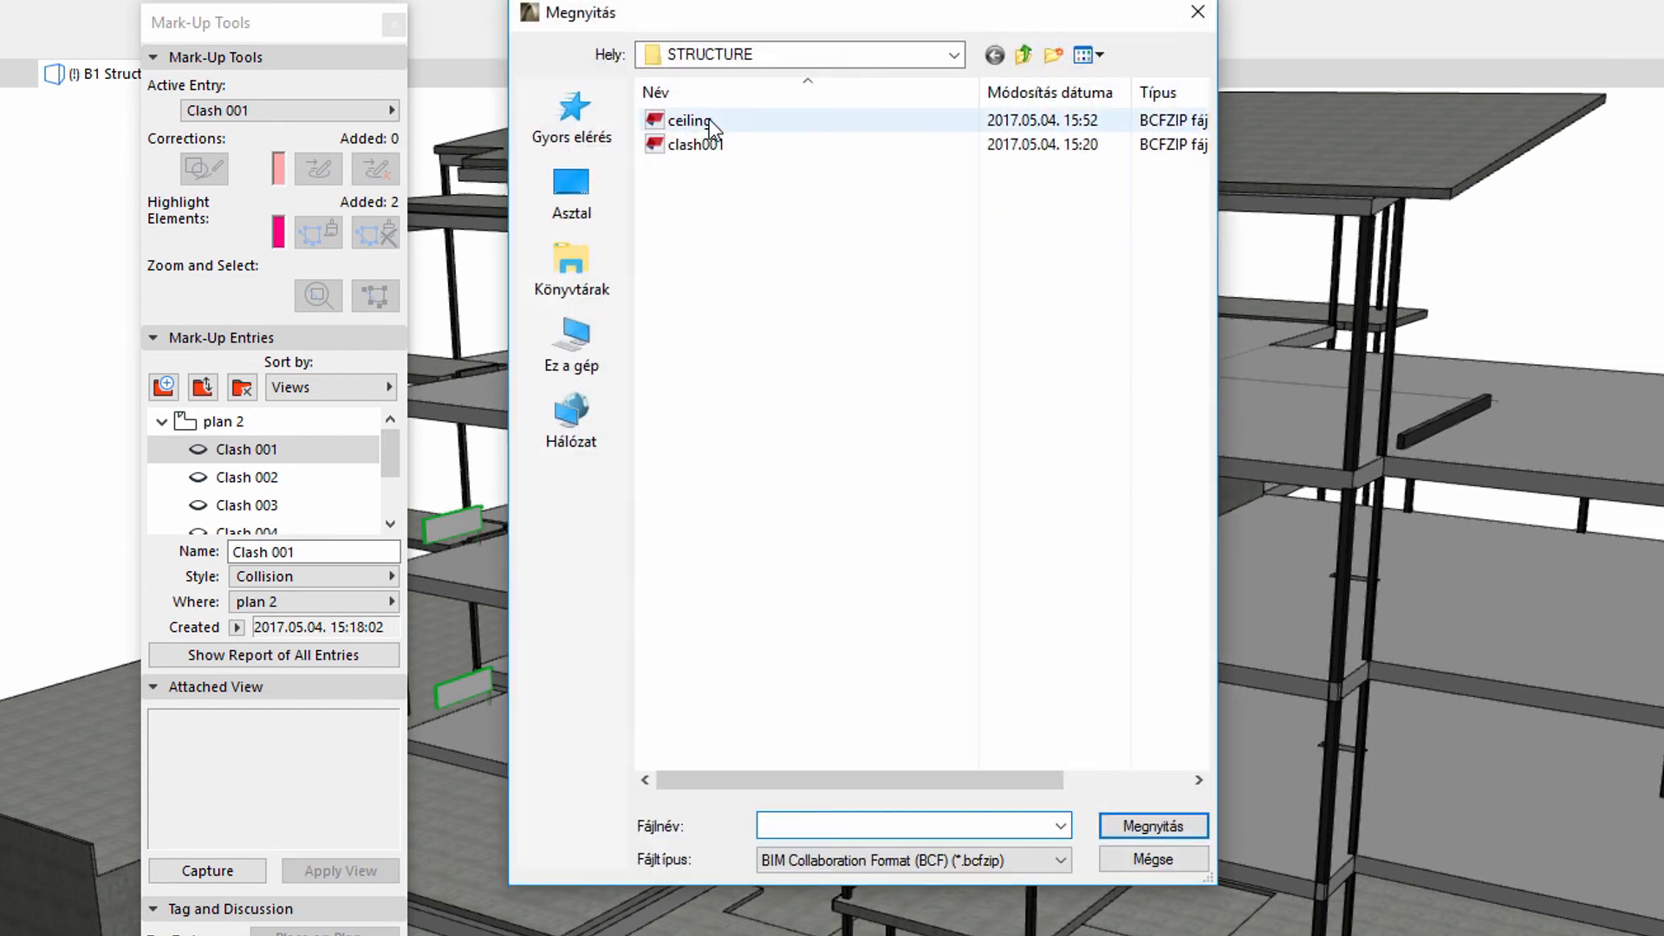
pyautogui.doubleClick(707, 120)
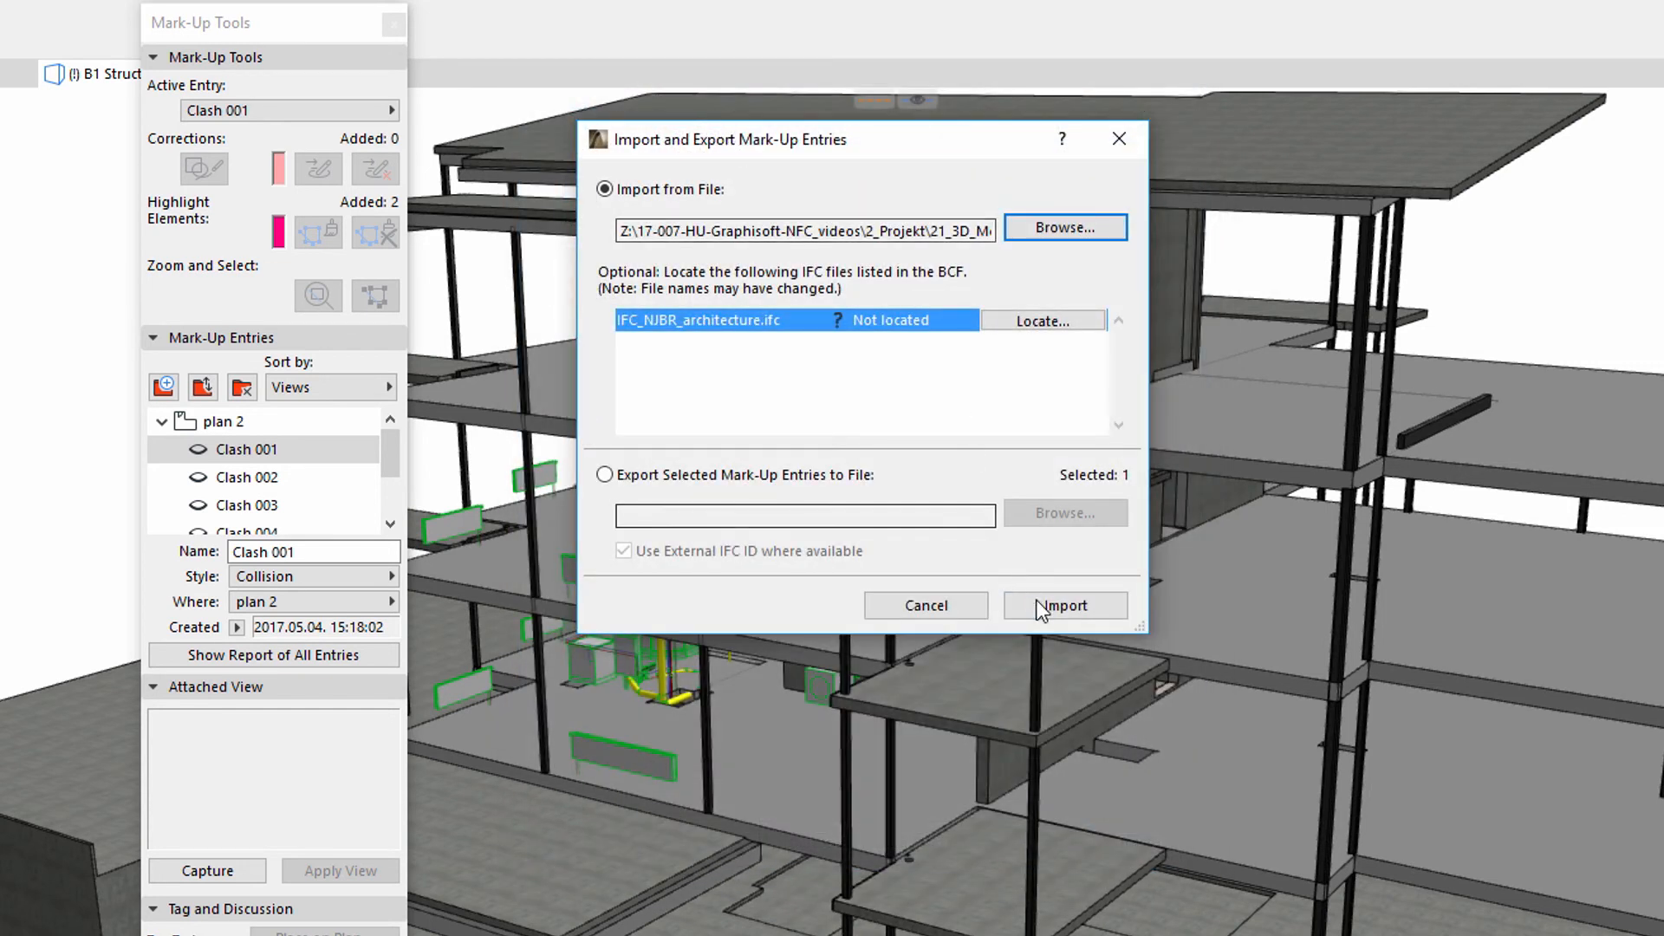
pyautogui.click(1065, 605)
# Select the imported Suspended ceiling mark-up entry and apply its attached view to the 3D window.
pyautogui.scroll(-3, 316, 511)
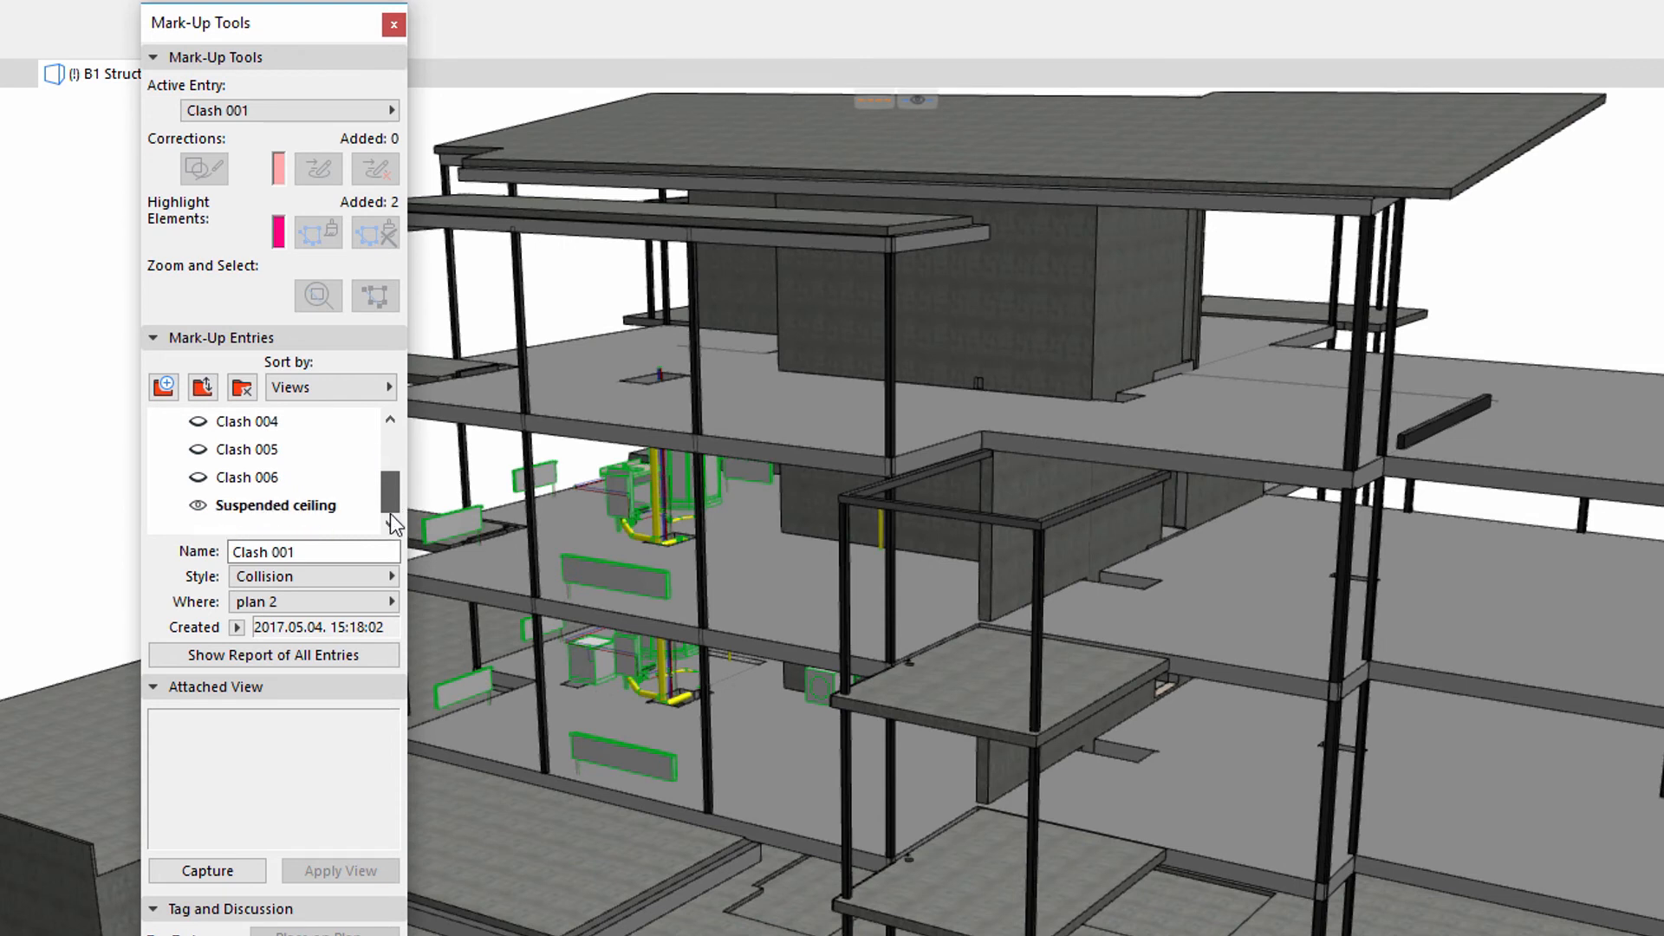
pyautogui.click(314, 510)
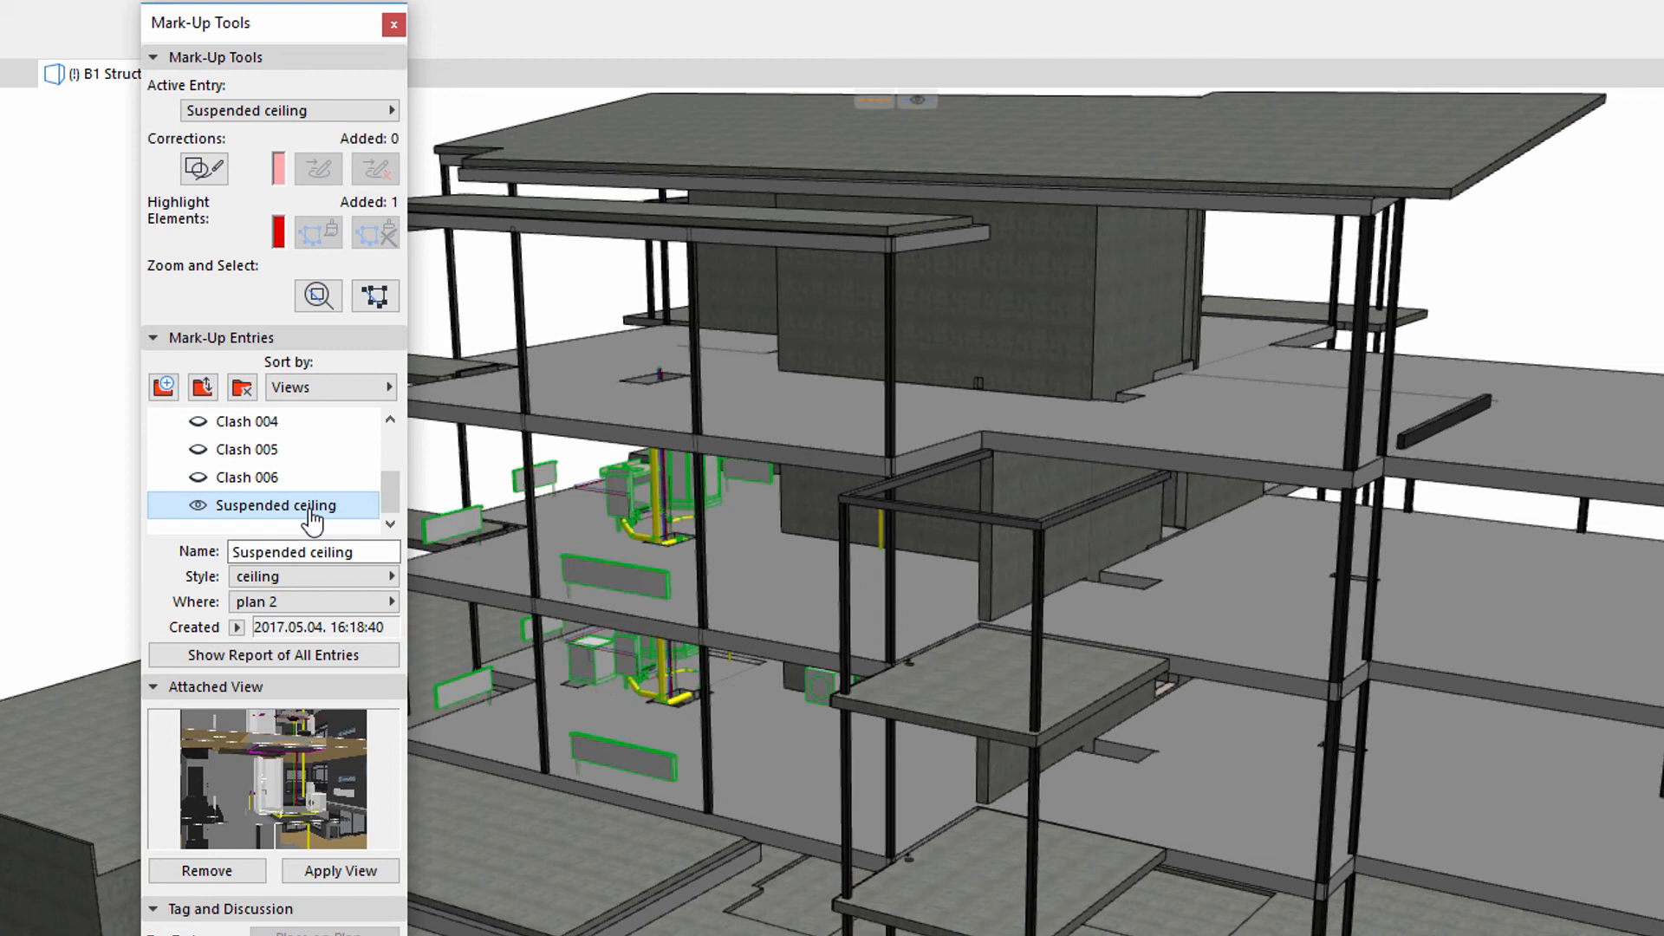
pyautogui.click(345, 870)
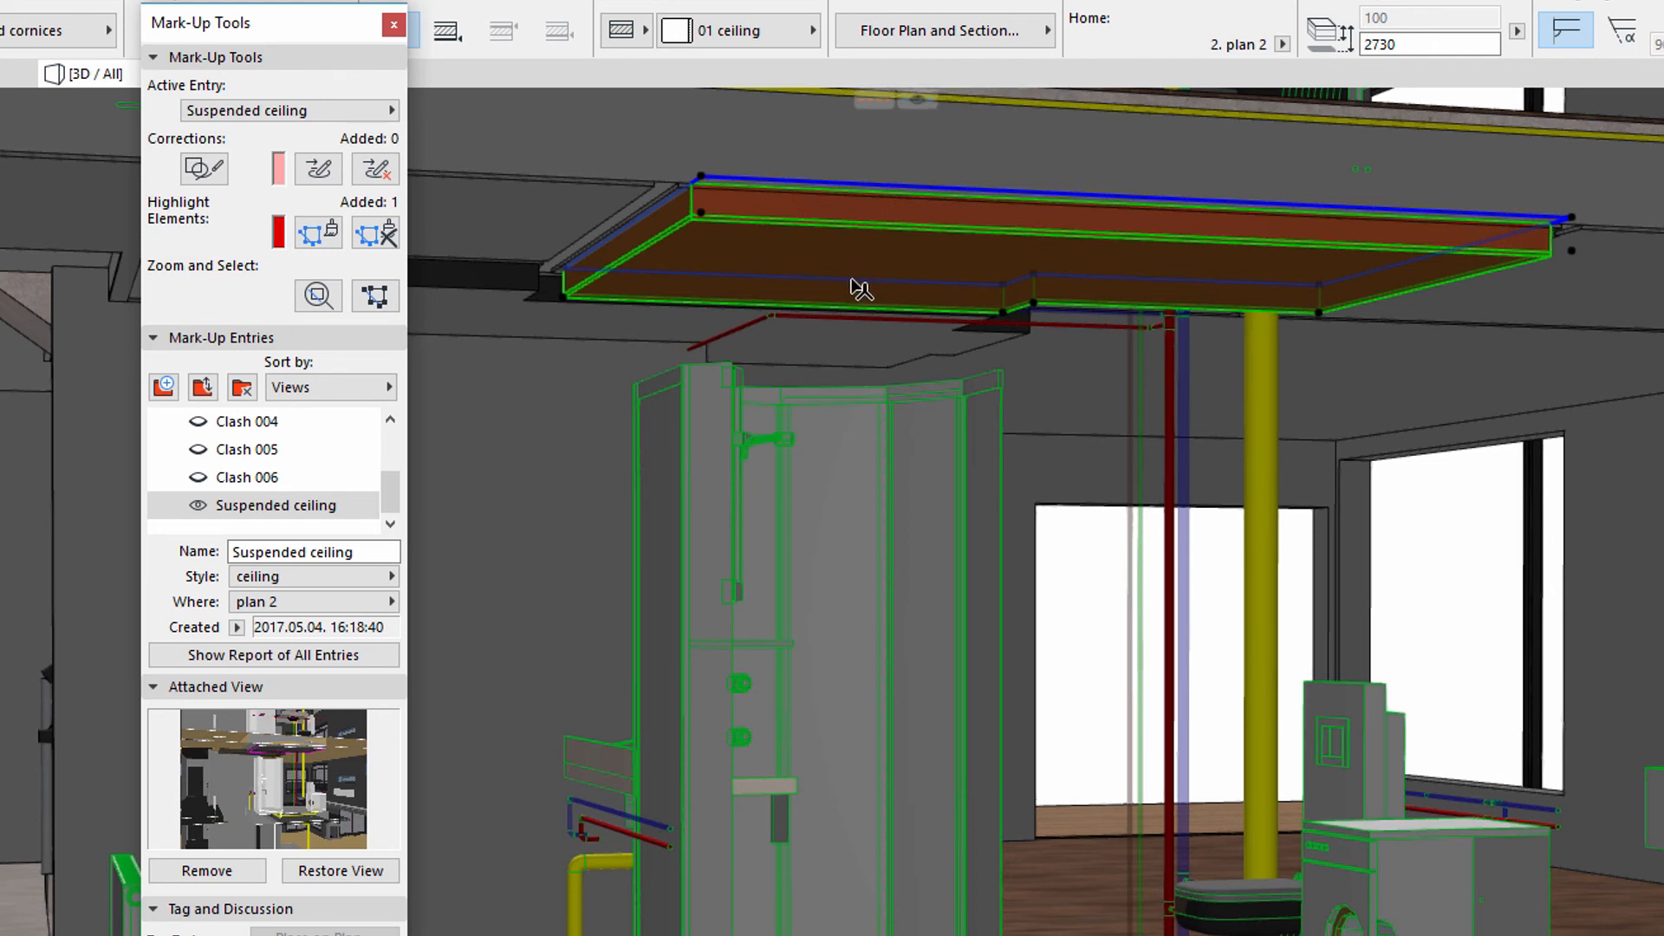
# Switch the Suspended ceiling entry's highlight off and on again, and examine the highlighted slab in the 3D model from several angles.
pyautogui.click(198, 509)
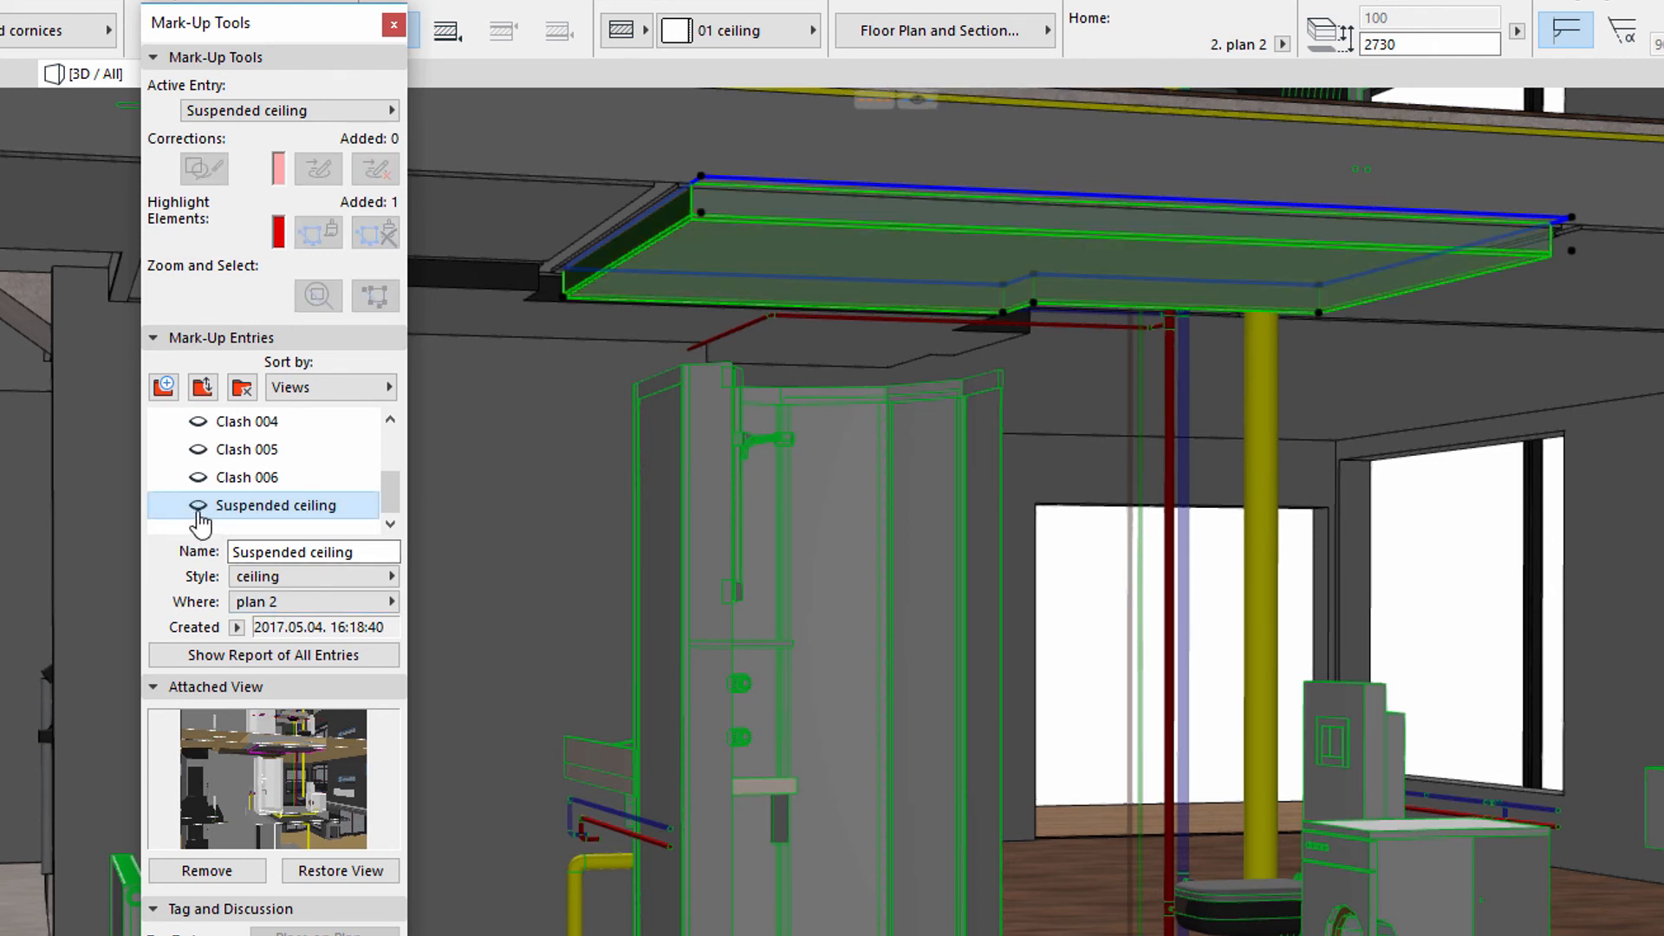
pyautogui.click(197, 509)
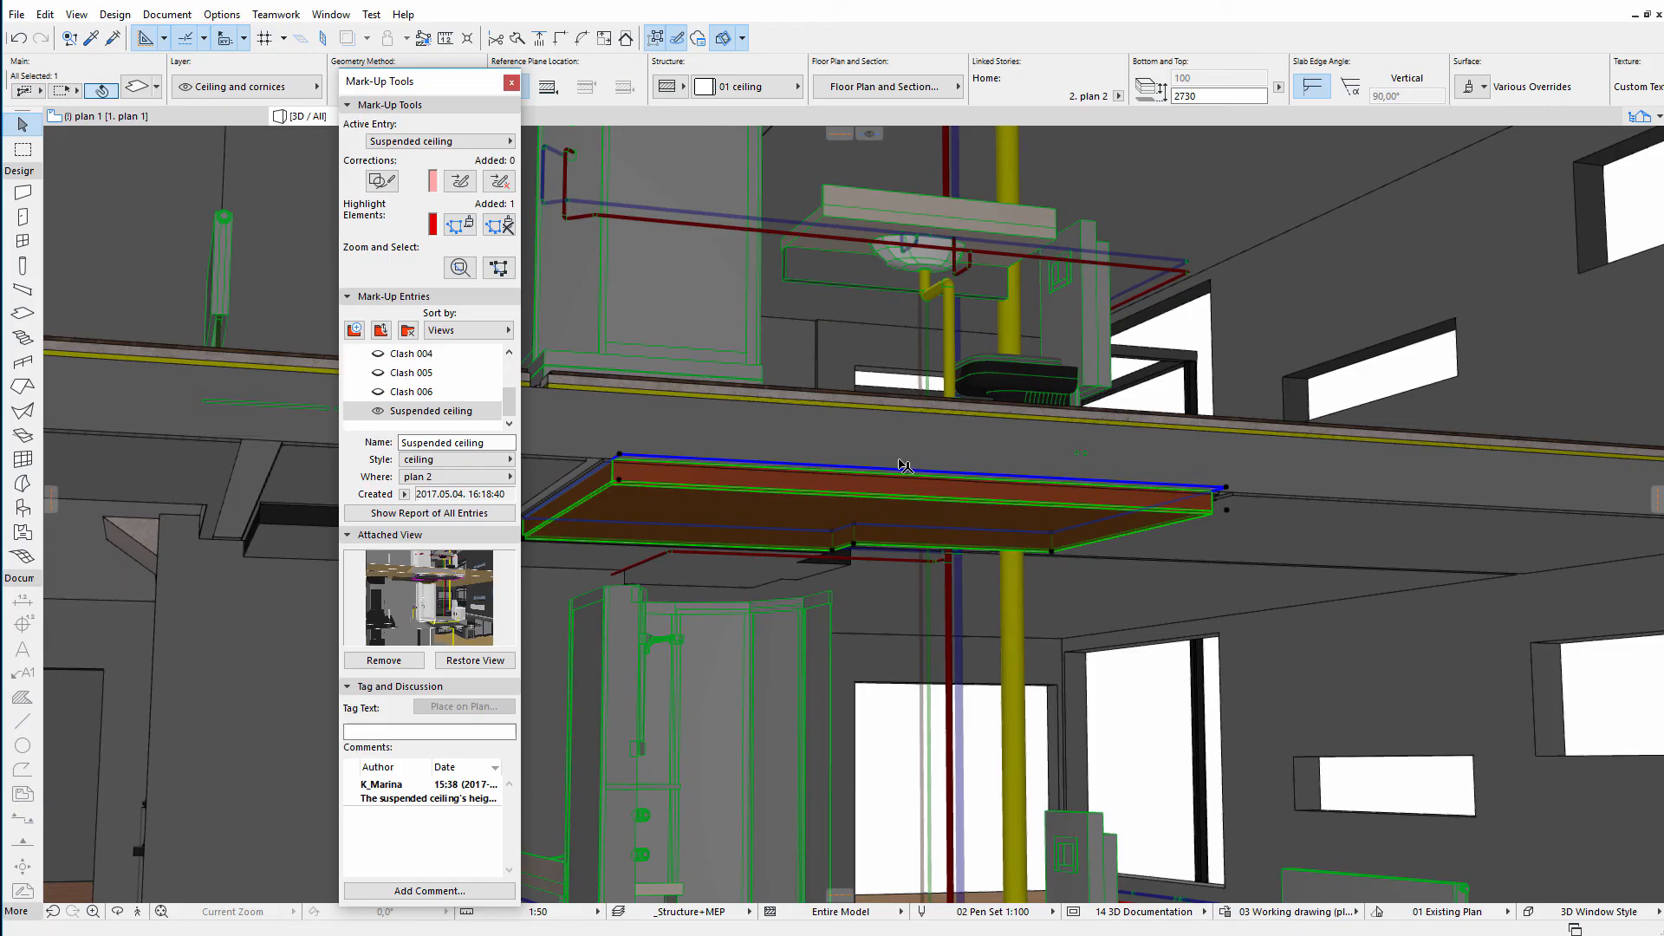
pyautogui.scroll(-3, 902, 466)
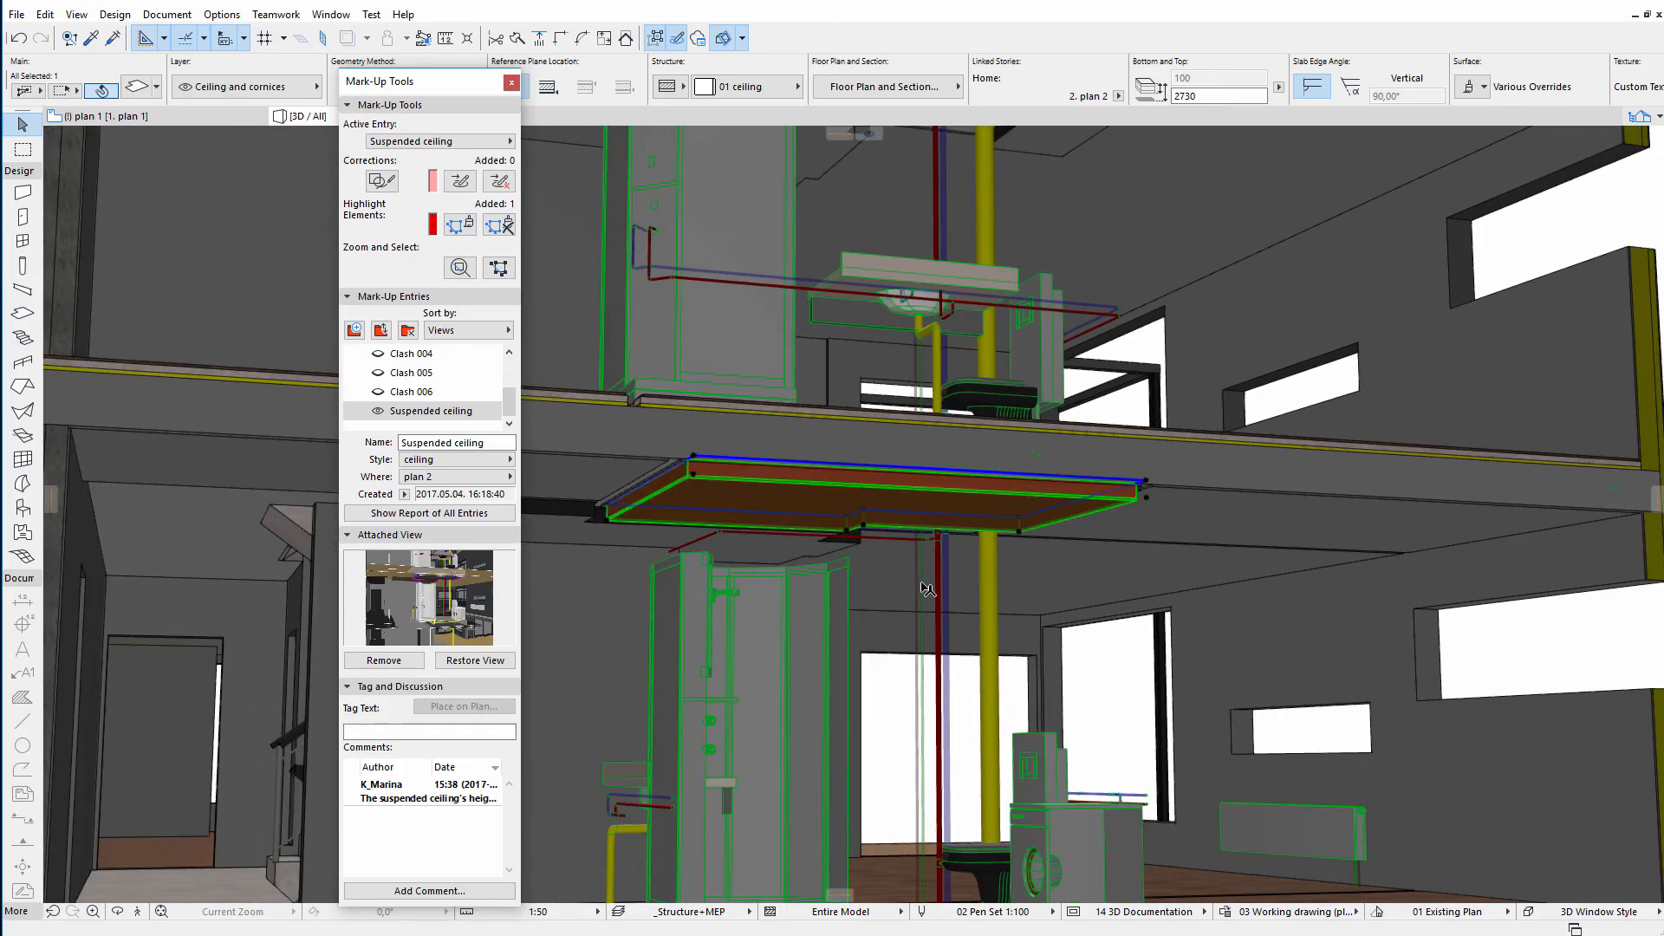
pyautogui.moveTo(925, 583); pyautogui.dragTo(811, 553, button='middle')
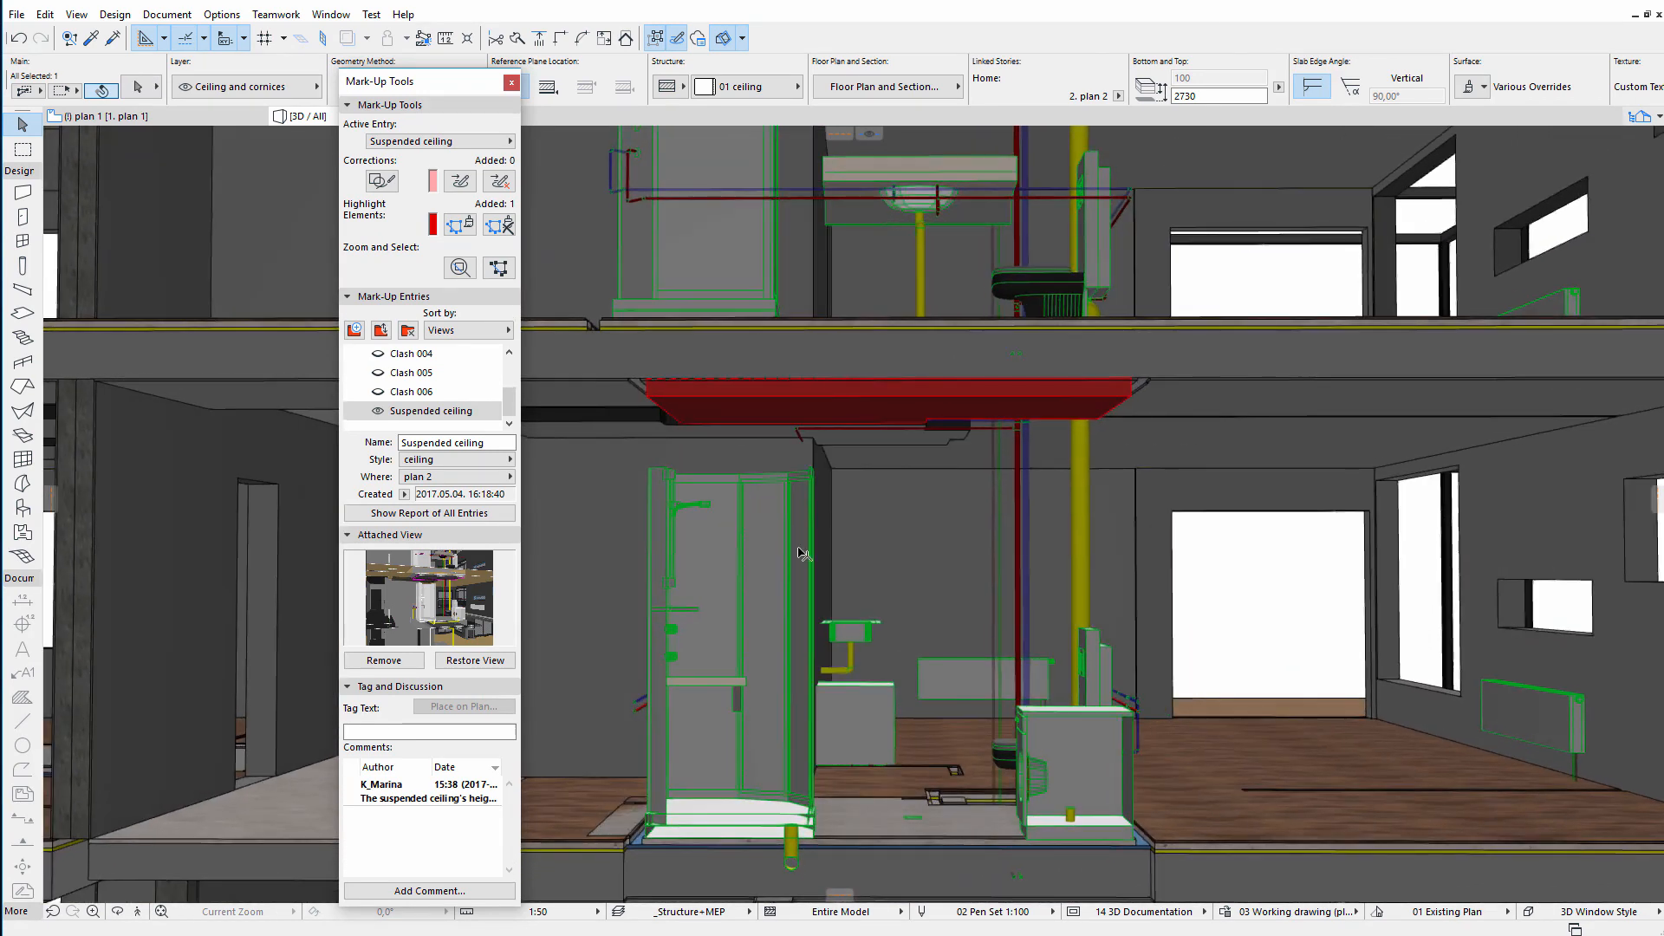
pyautogui.scroll(-6, 811, 555)
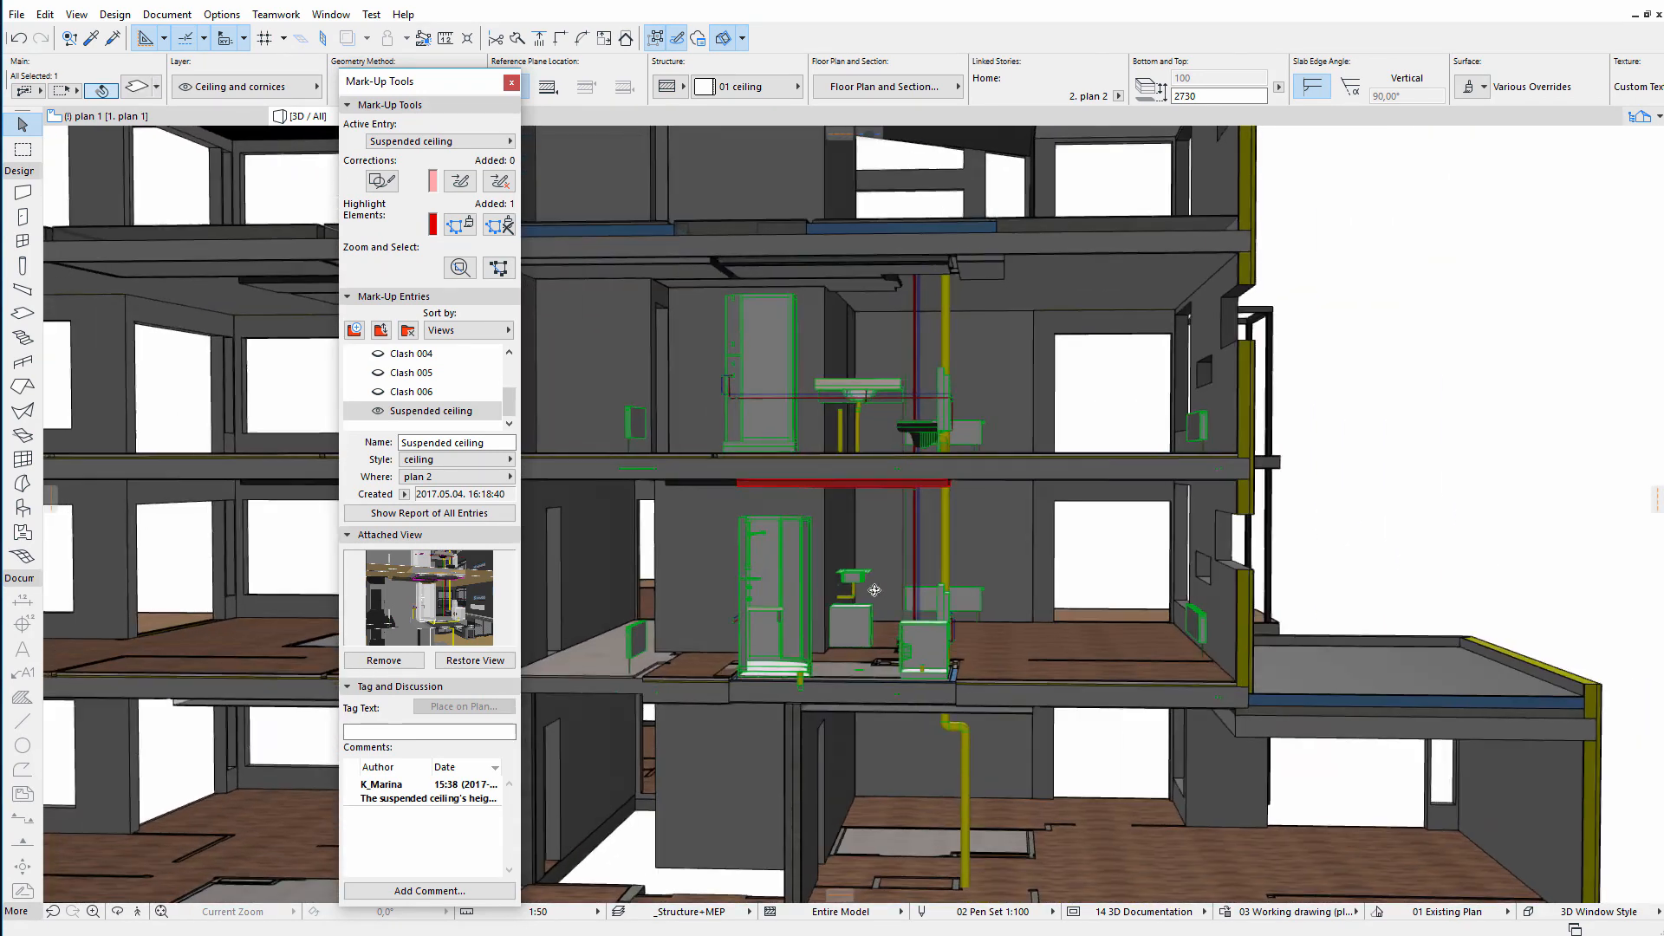
pyautogui.keyDown('shift'); pyautogui.moveTo(875, 591); pyautogui.dragTo(823, 560, button='middle'); pyautogui.keyUp('shift')
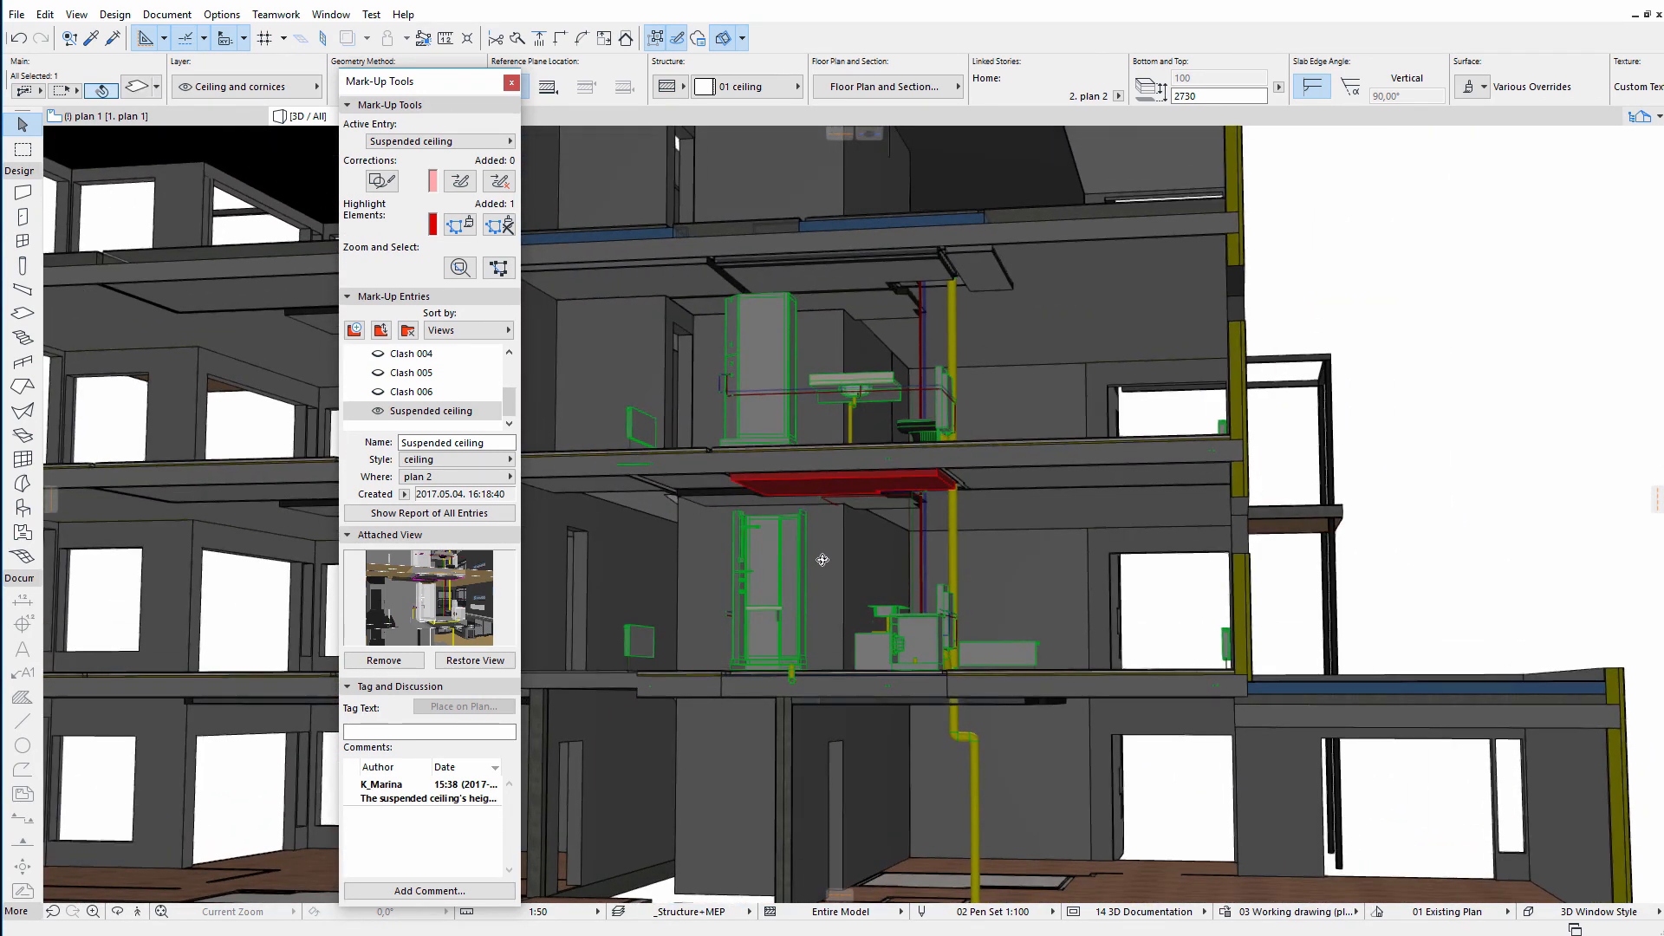